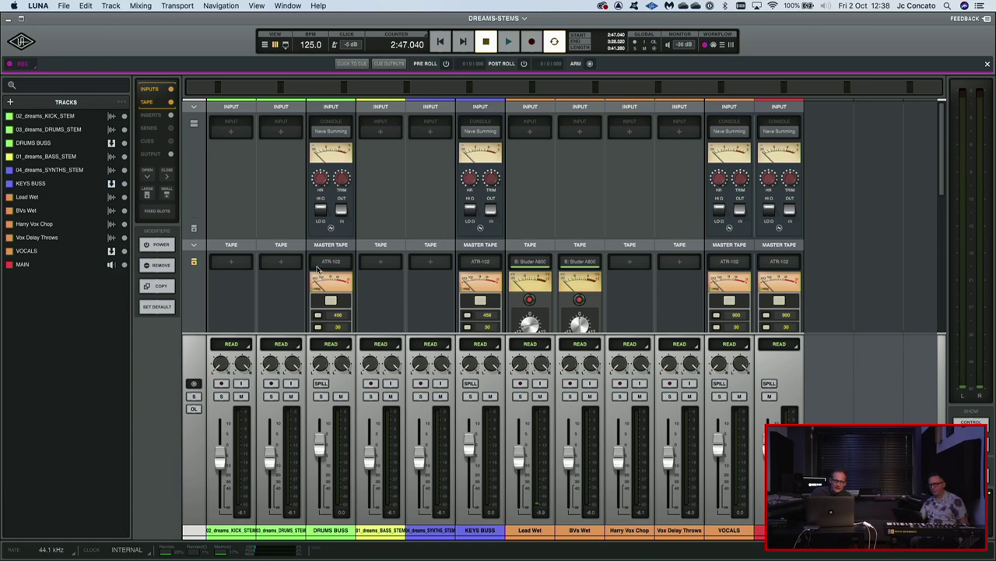
# Route the 02_dreams_KICK_STEM track's input from MIC/LINE HIZ 1/2
pyautogui.scroll(-5, 235, 131)
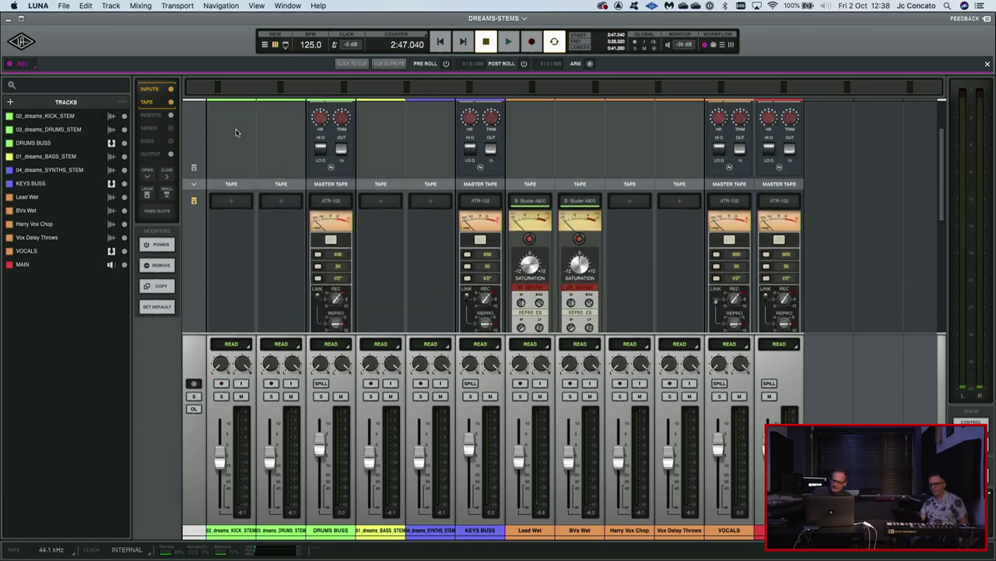
pyautogui.scroll(5, 238, 131)
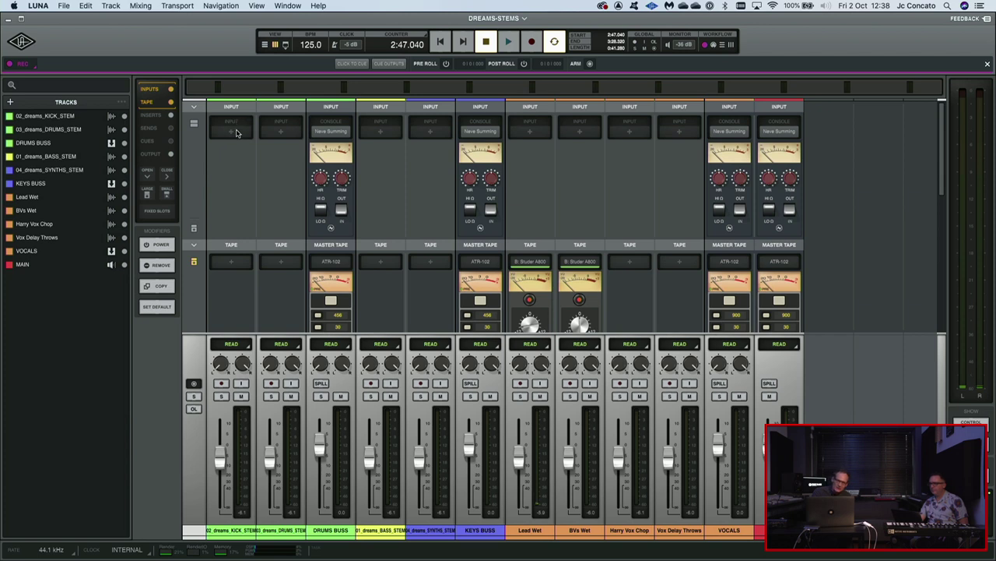
pyautogui.click(238, 133)
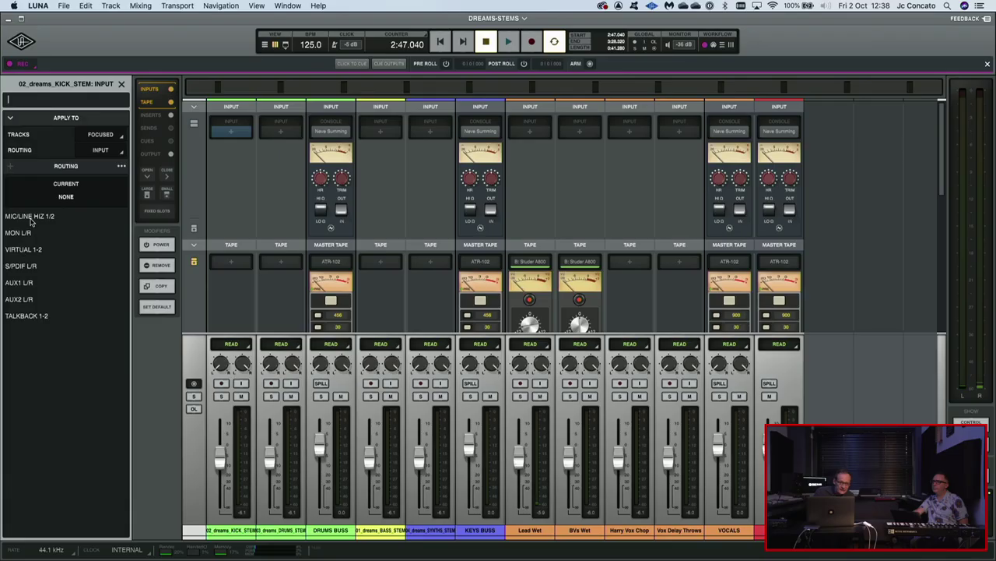
pyautogui.click(30, 215)
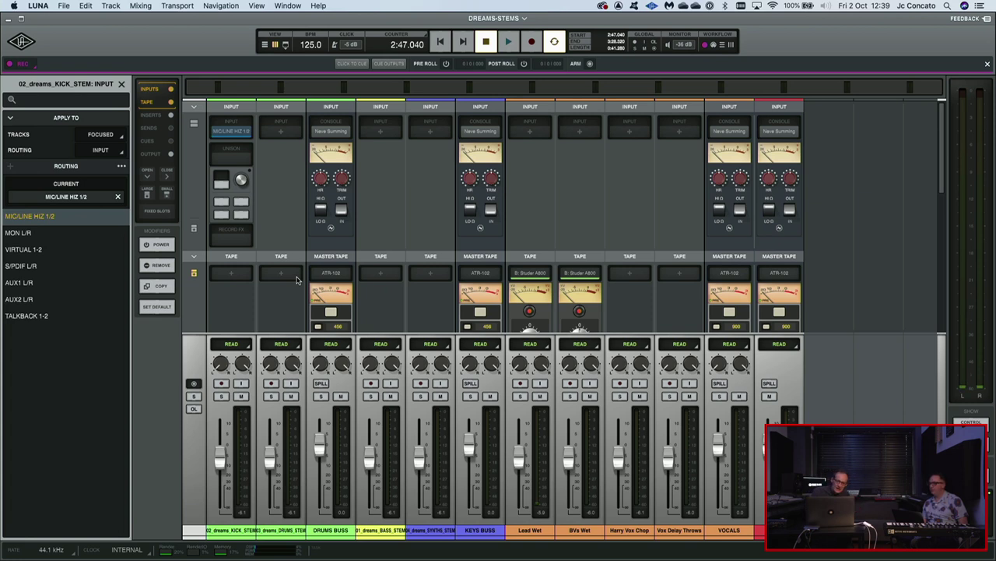
# Expand the mixer's Inserts row to reveal an empty insert slot on each channel
pyautogui.scroll(-5, 309, 256)
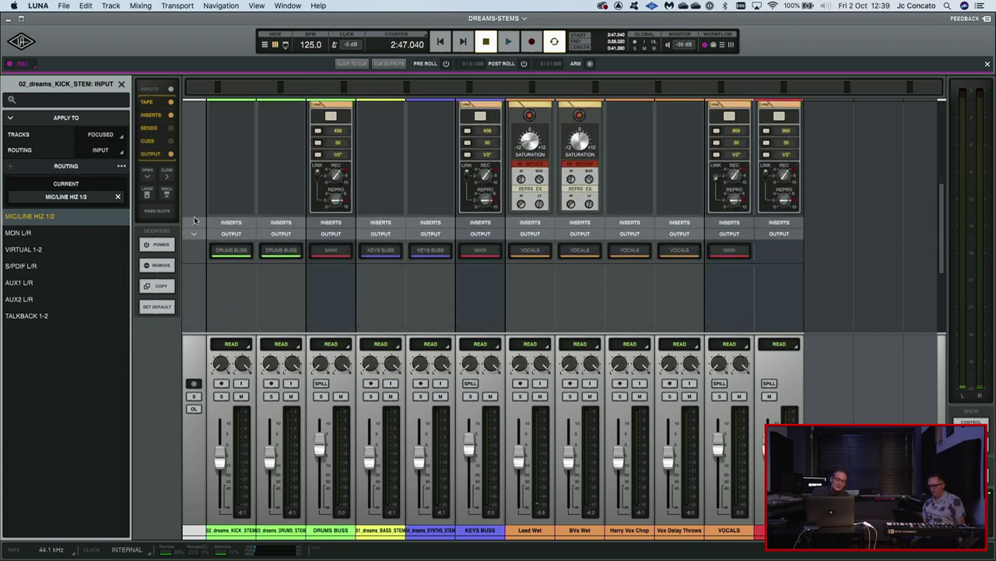
pyautogui.click(196, 222)
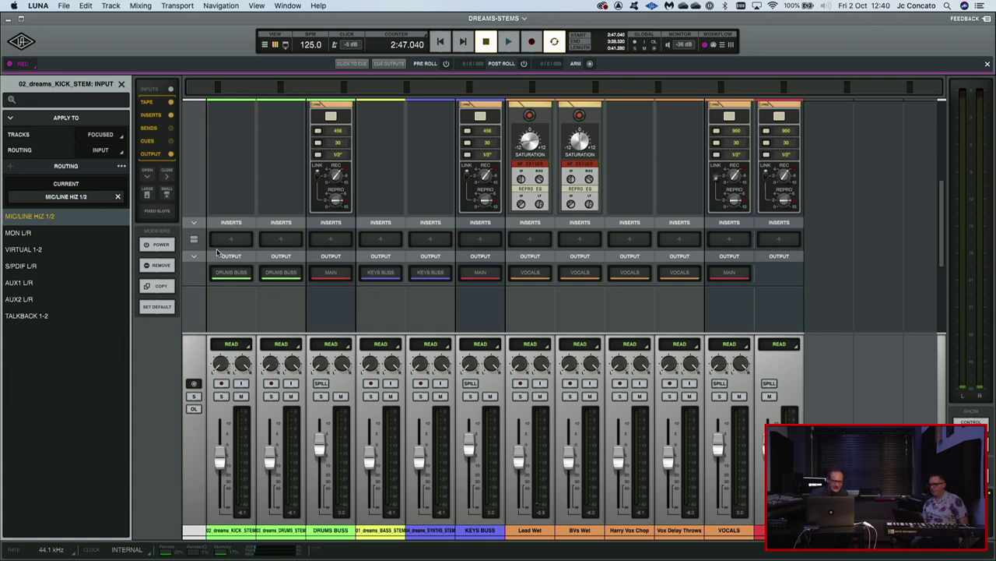
# Scroll the mixer back up toward the top of the channel strips
pyautogui.scroll(5, 216, 248)
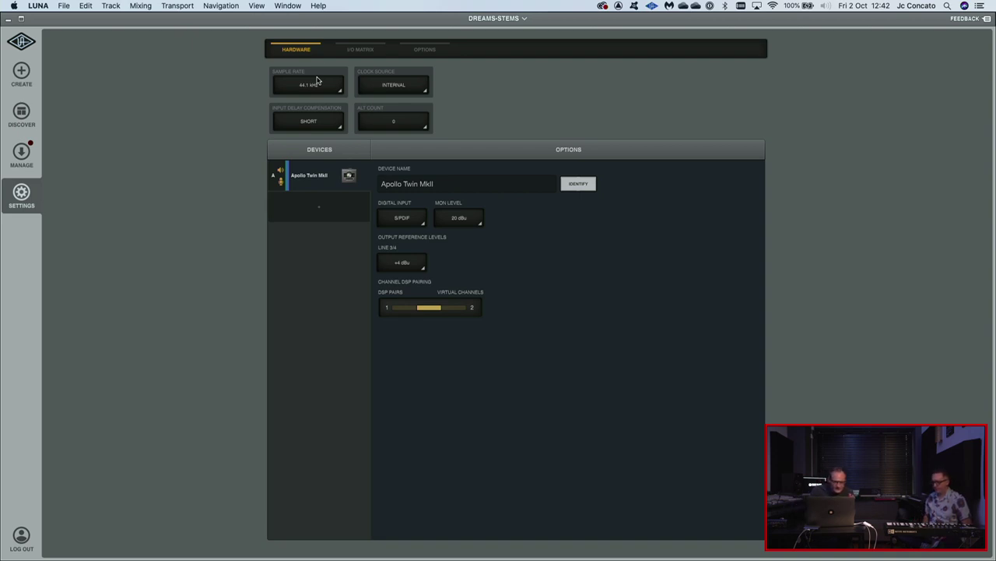
# Return from the hardware settings to the DREAMS-STEMS session mixer
pyautogui.click(20, 44)
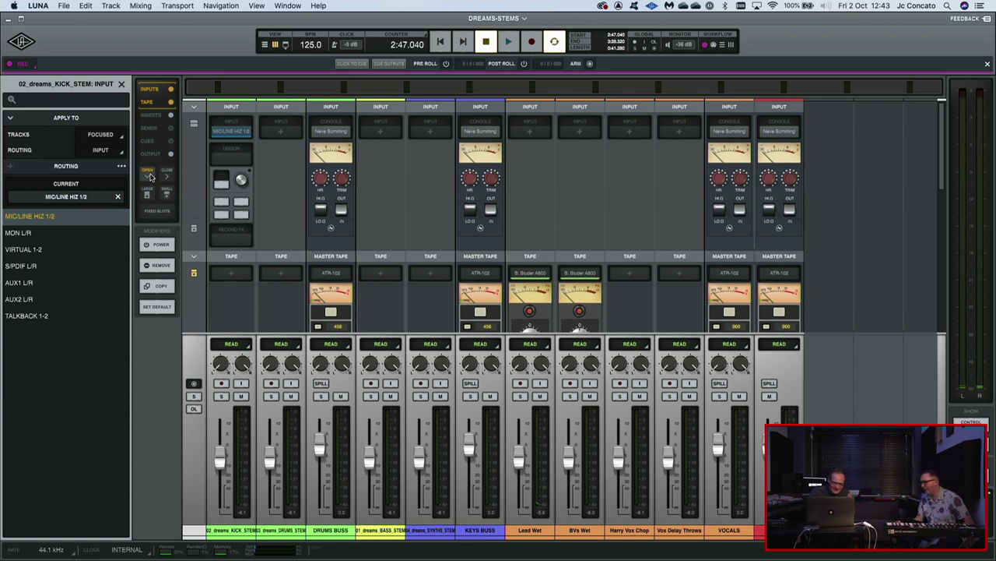
# Close the kick stem's input routing panel so the tracks list returns
pyautogui.click(121, 83)
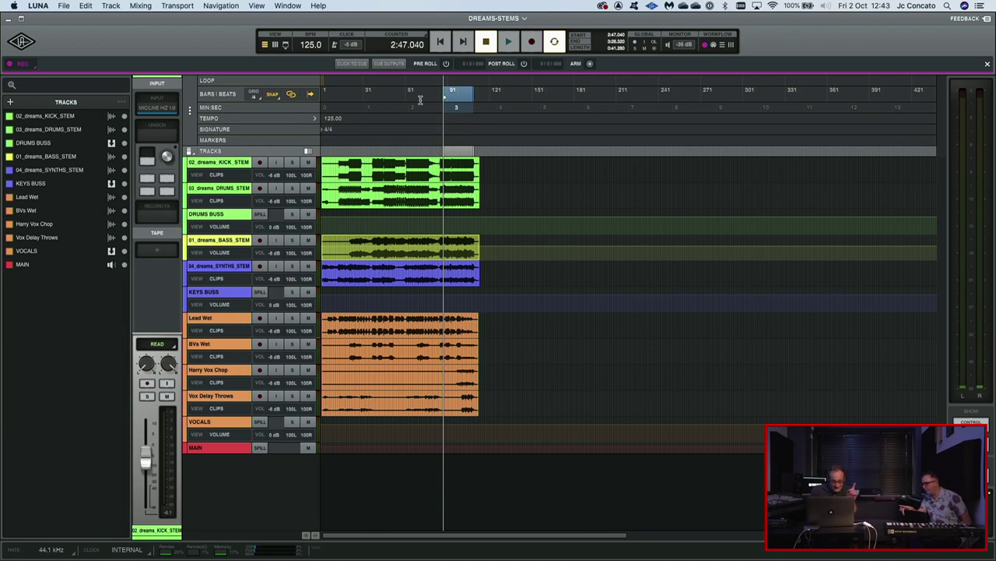
# Turn looping off and move the playhead back to 0:26.400 near the song's start
pyautogui.press('l')
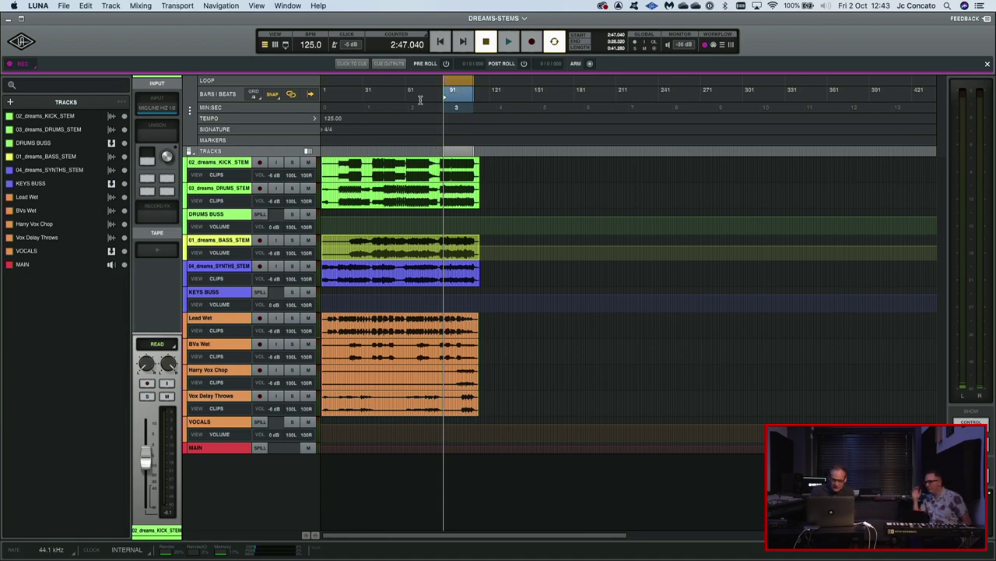
pyautogui.press('l')
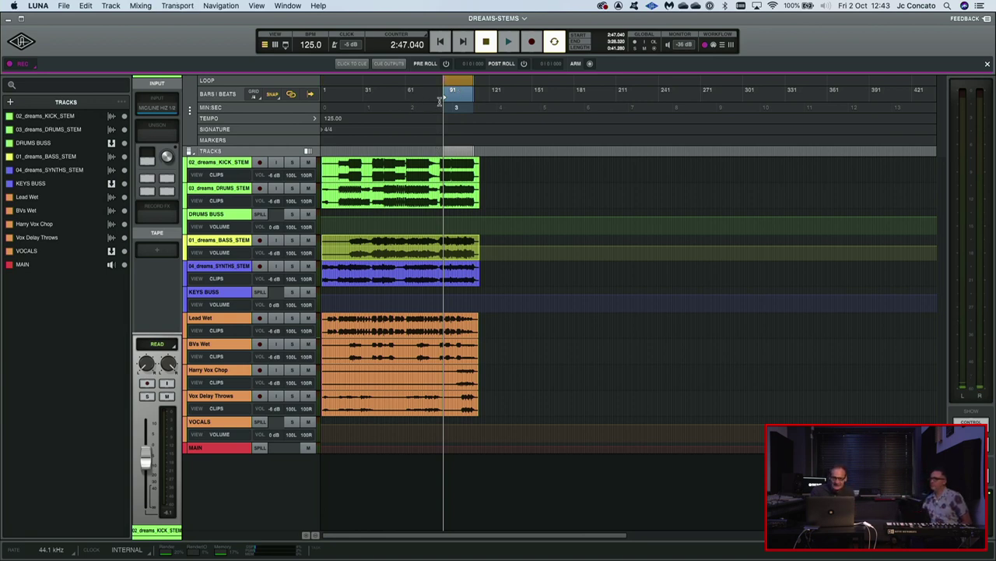
pyautogui.press('l')
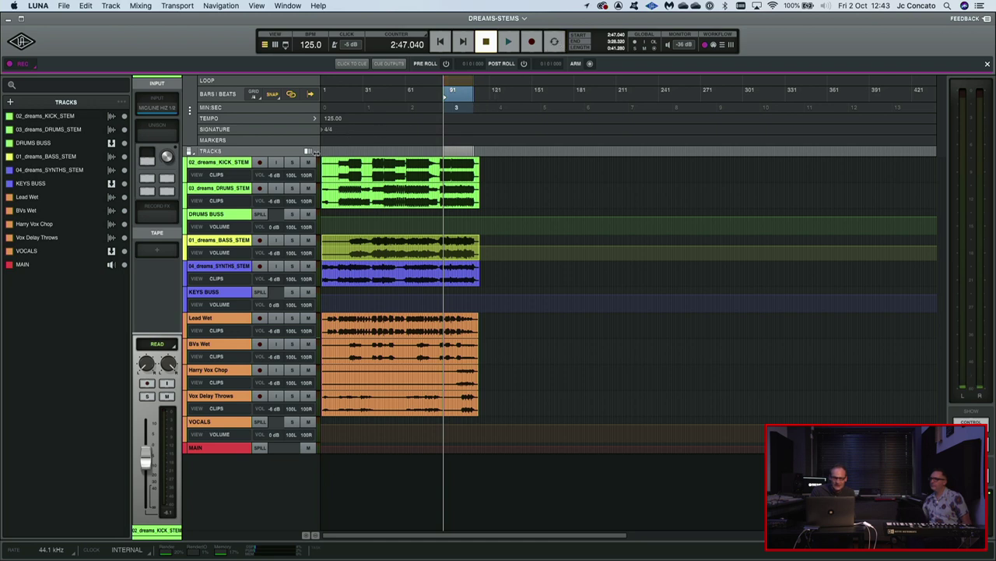
pyautogui.click(339, 142)
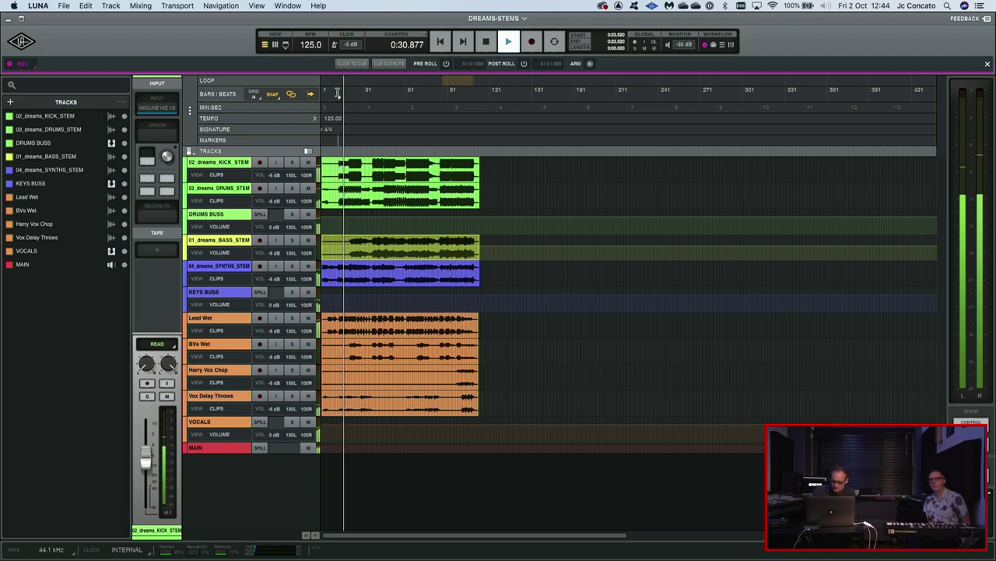
# Zoom the arrangement out to show bars 1–211, with much taller track lanes
pyautogui.press('super+bracketright')
pyautogui.press('super+bracketright')
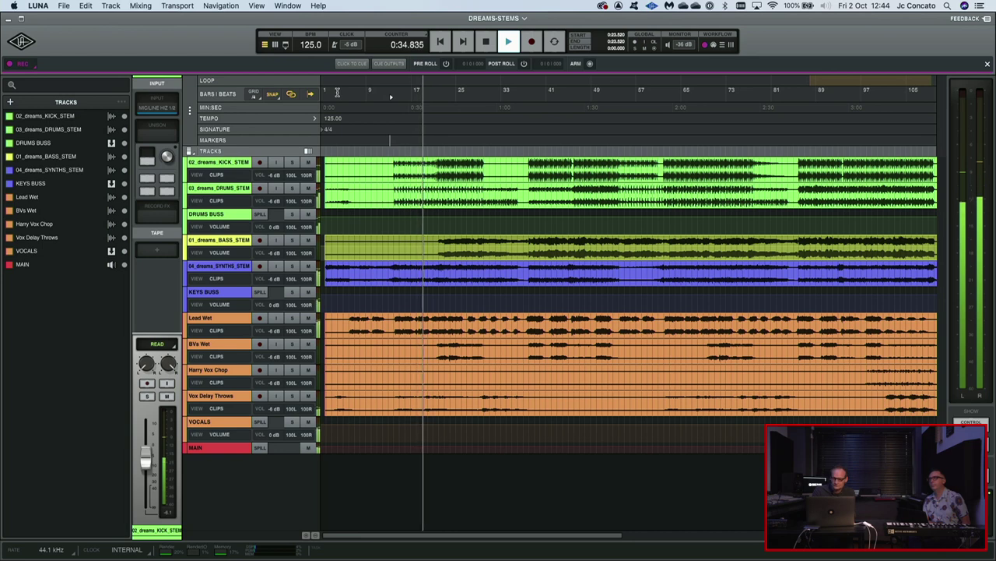
pyautogui.press('super+equal')
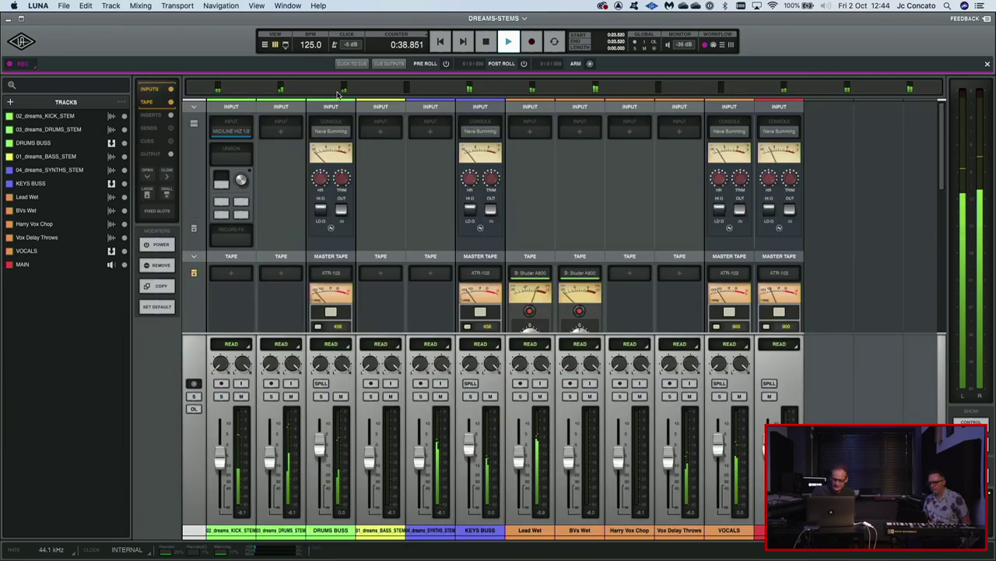
pyautogui.press('super+equal')
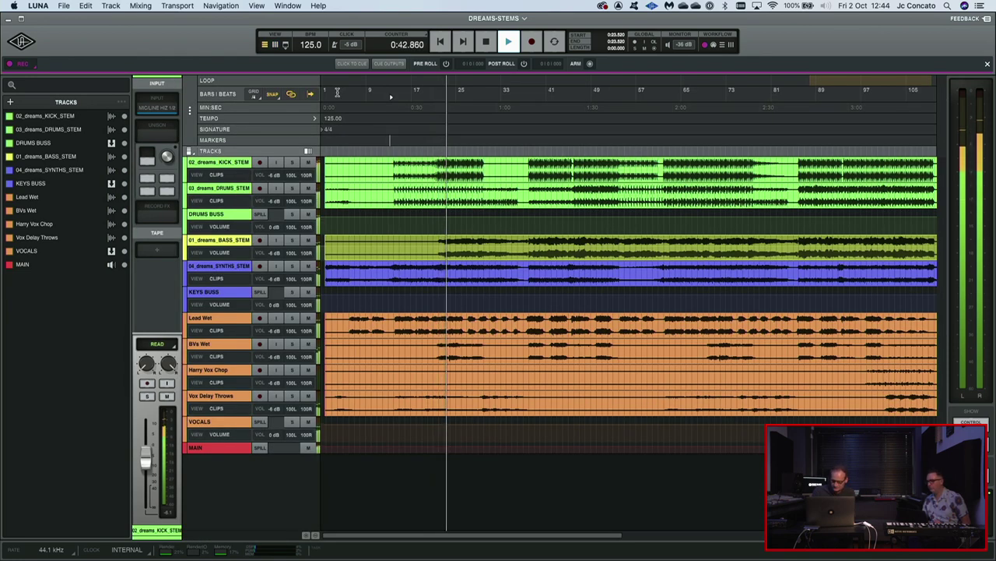
pyautogui.press('super+bracketleft')
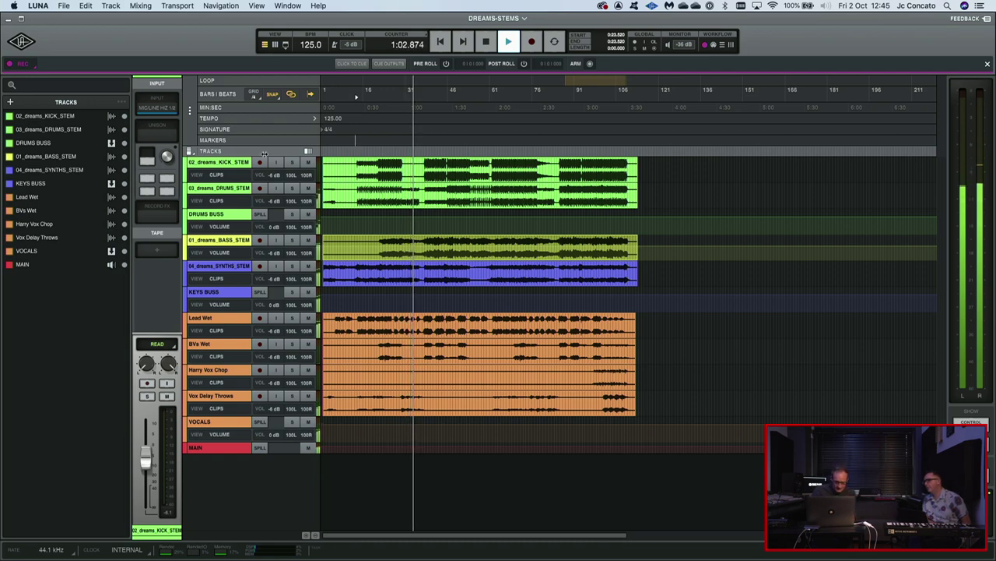
pyautogui.hotkey('ctrl', 'Up')
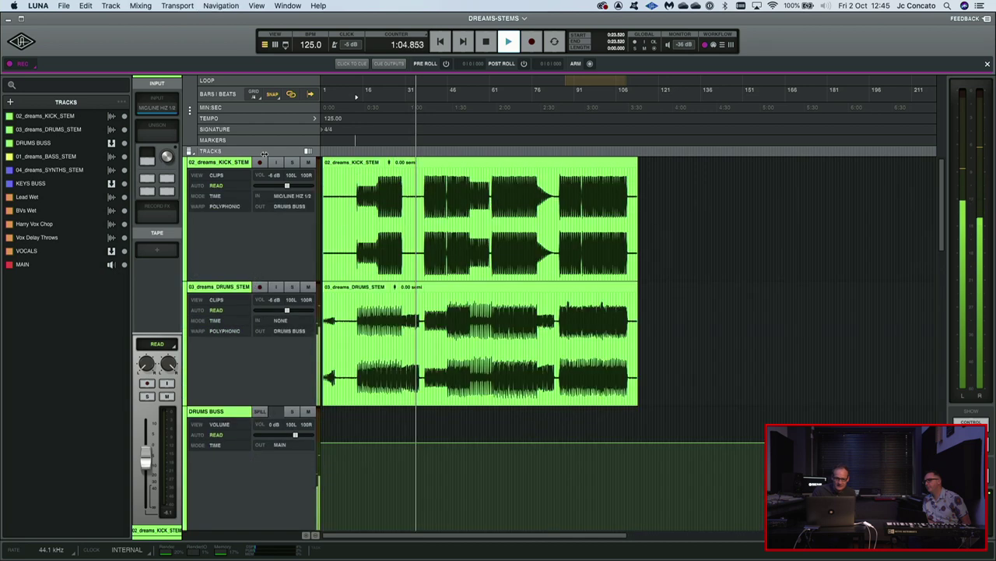
# Show the kick stem's view lanes list, then stop playback at 5:05.760 near bar 160
pyautogui.click(218, 175)
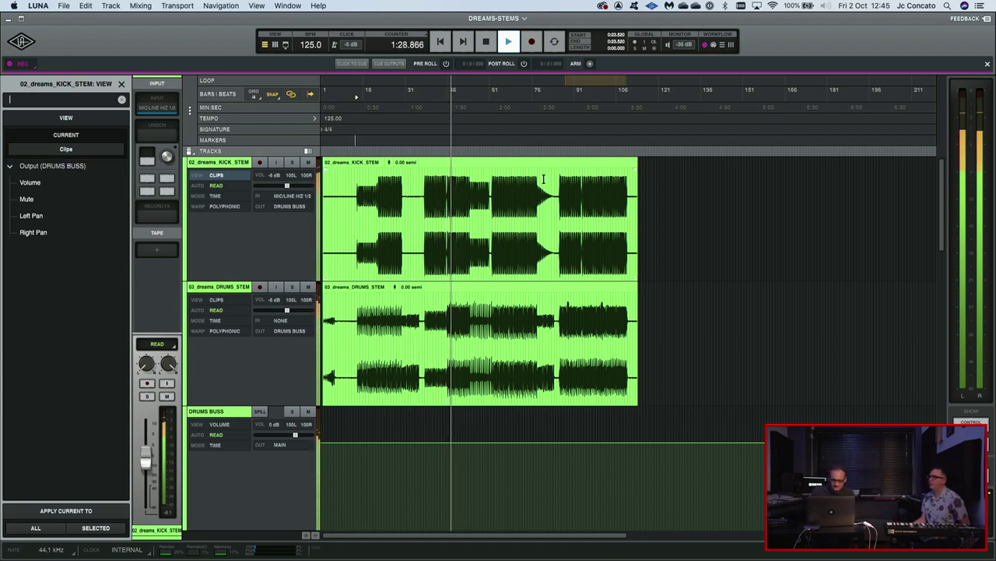
pyautogui.click(768, 234)
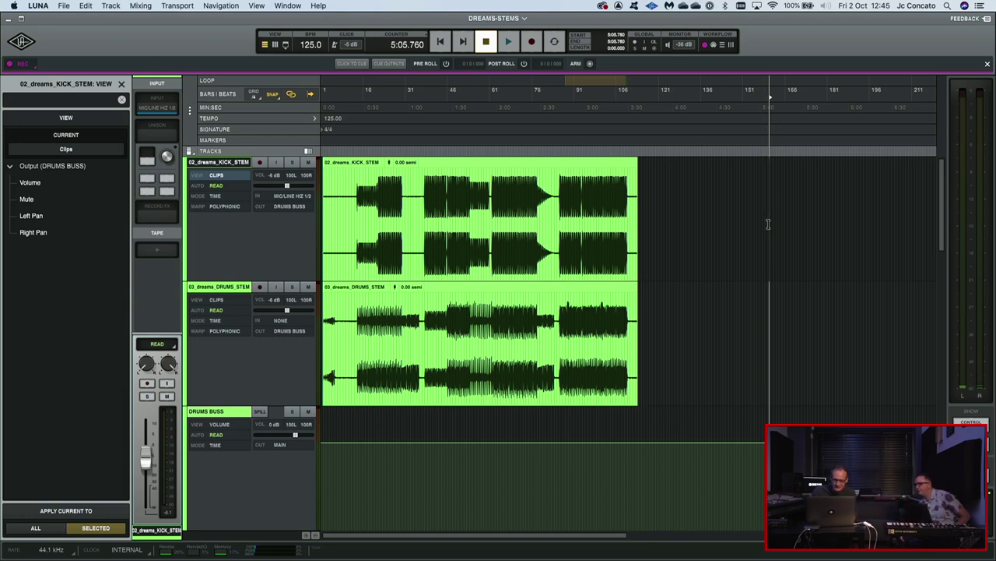
# Shrink all track lanes two height steps, then switch to the Mixer view
pyautogui.press('super+alt+bracketleft')
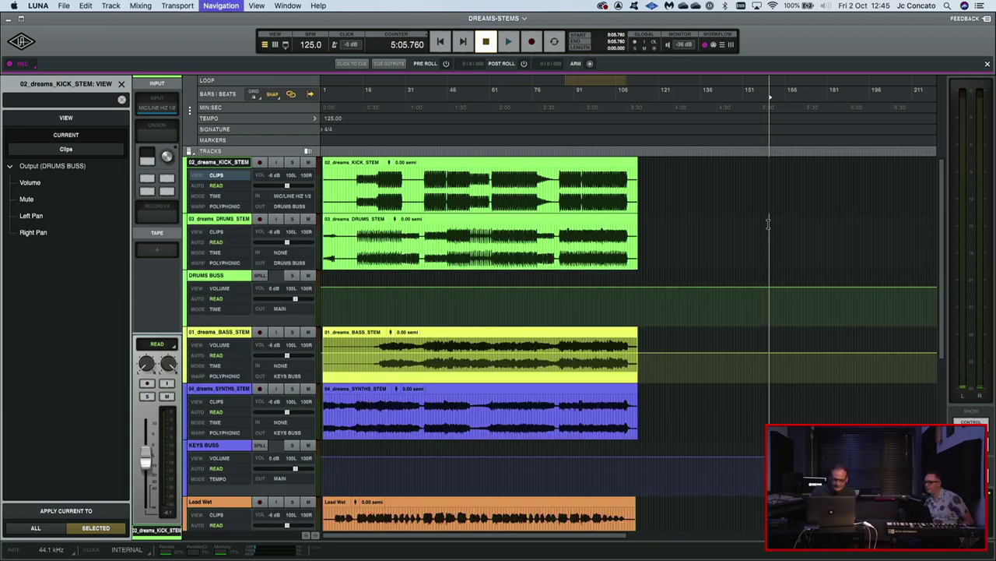
pyautogui.press('super+alt+bracketleft')
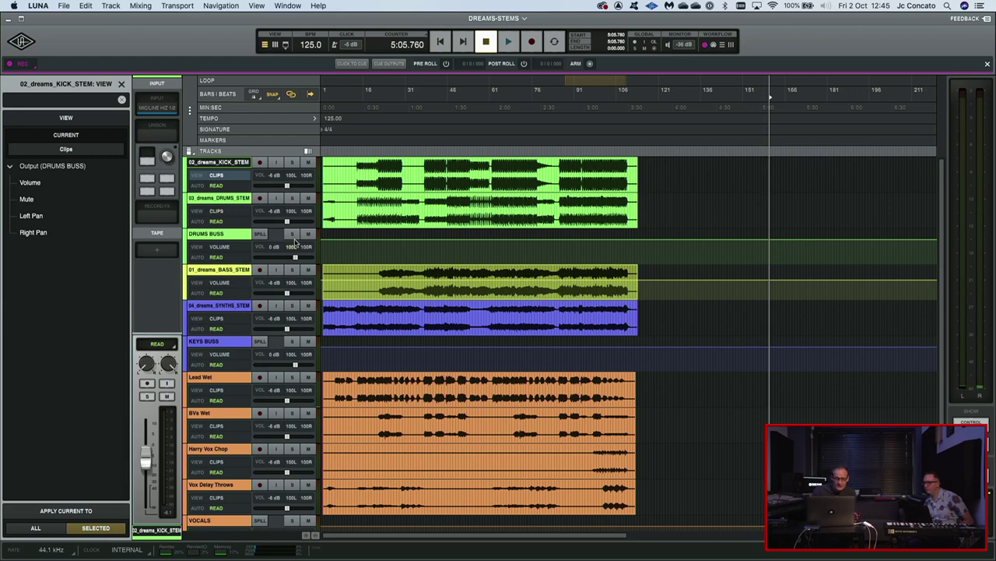
pyautogui.press('super+equal')
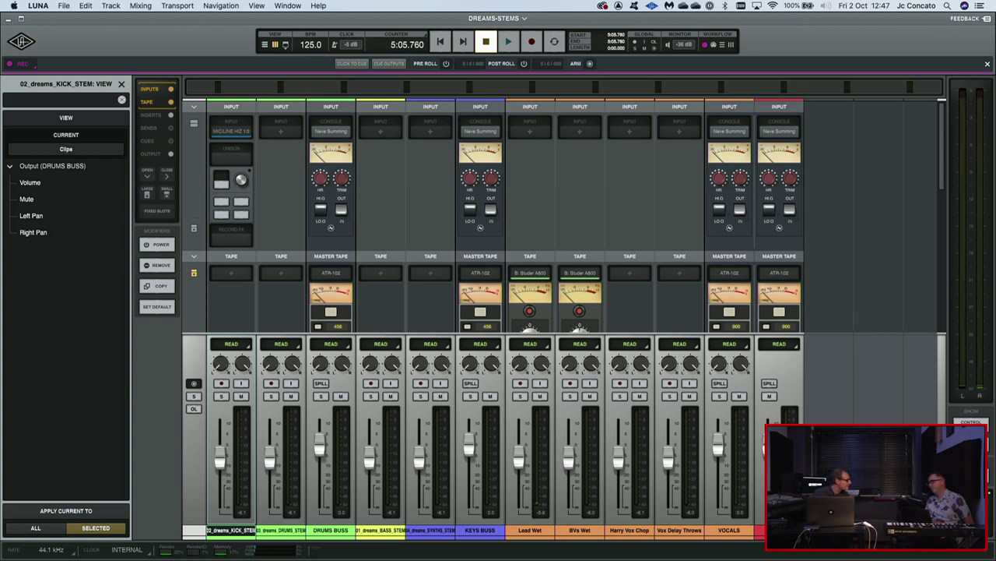
# Select the kick and drums stem channels and start a new bus from them
pyautogui.click(277, 530)
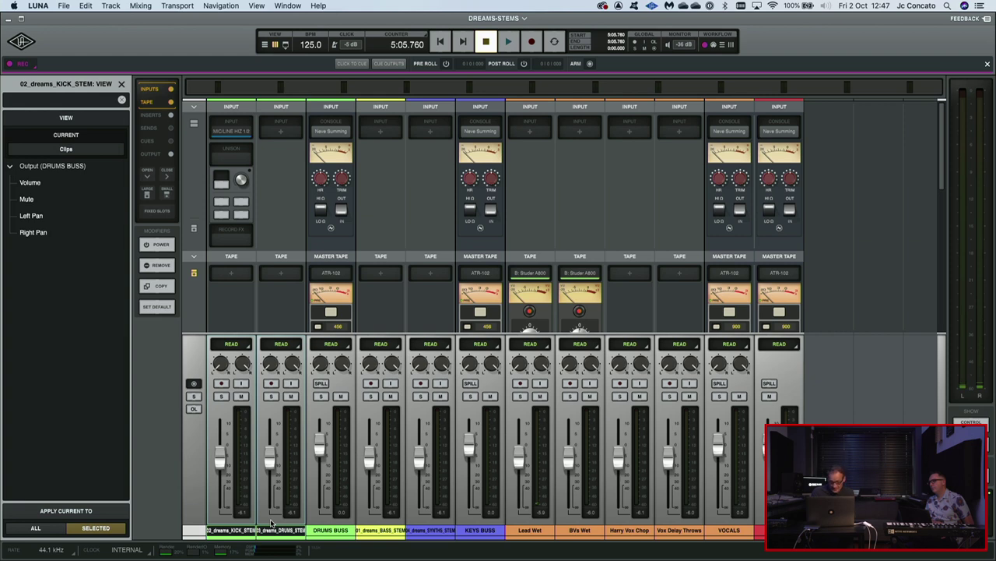
pyautogui.click(140, 6)
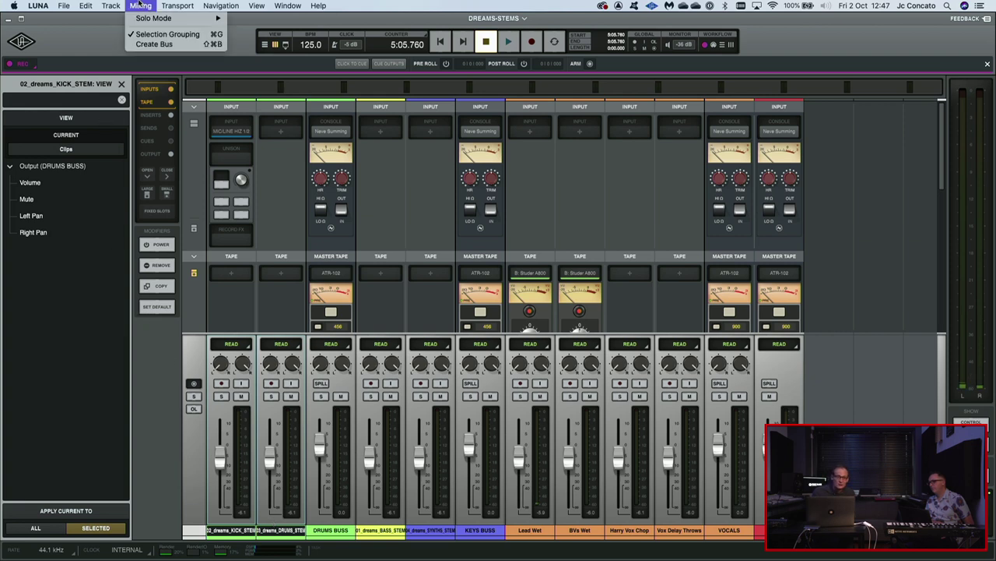
pyautogui.click(153, 44)
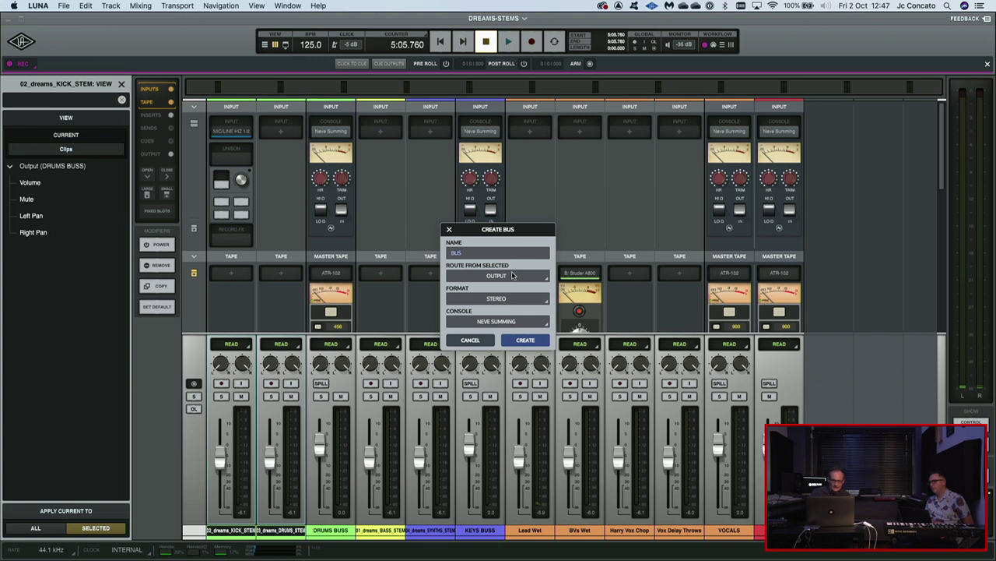
# Check the stereo Format and Console options, then cancel the Create Bus dialog
pyautogui.click(516, 299)
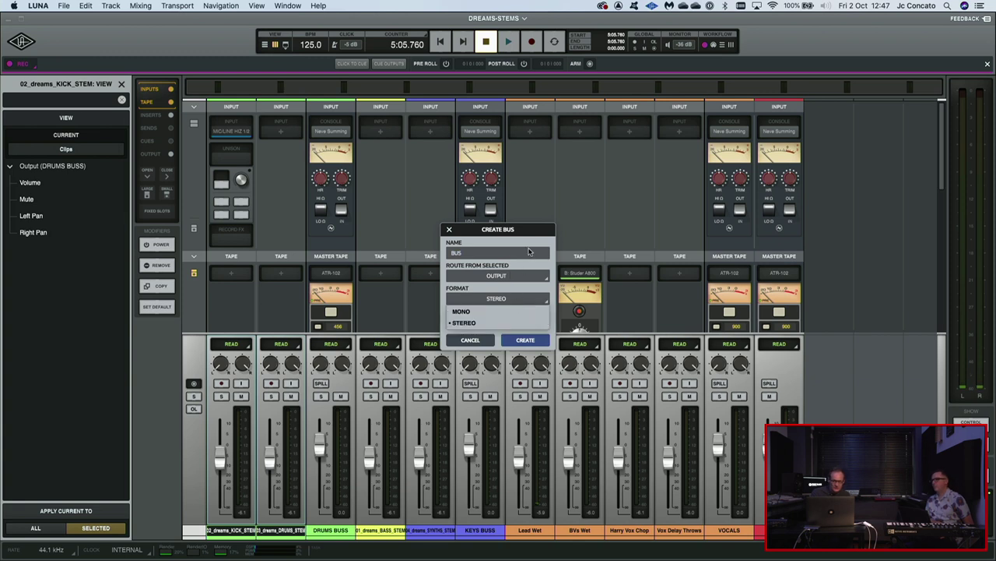
pyautogui.click(518, 299)
pyautogui.click(514, 322)
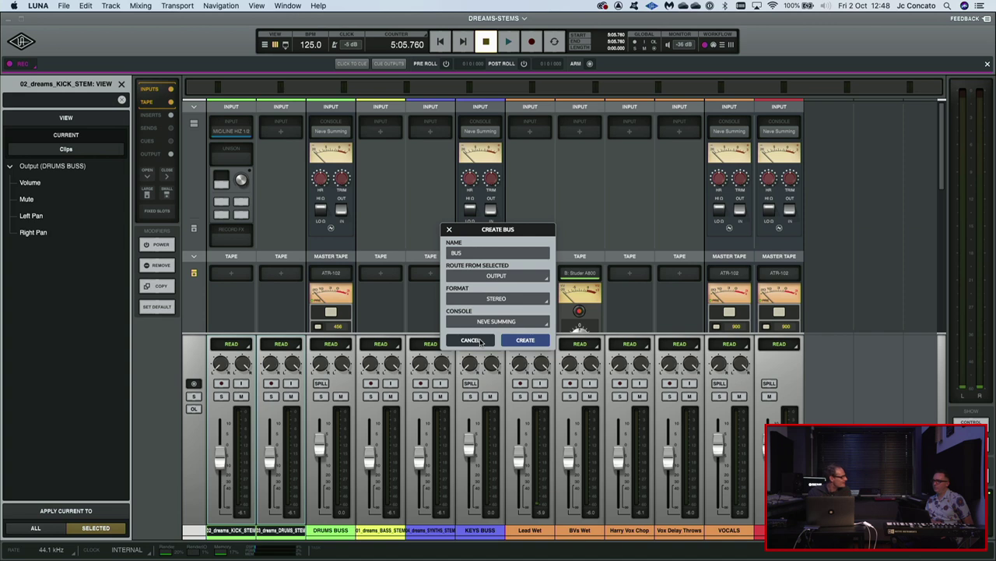
pyautogui.click(481, 341)
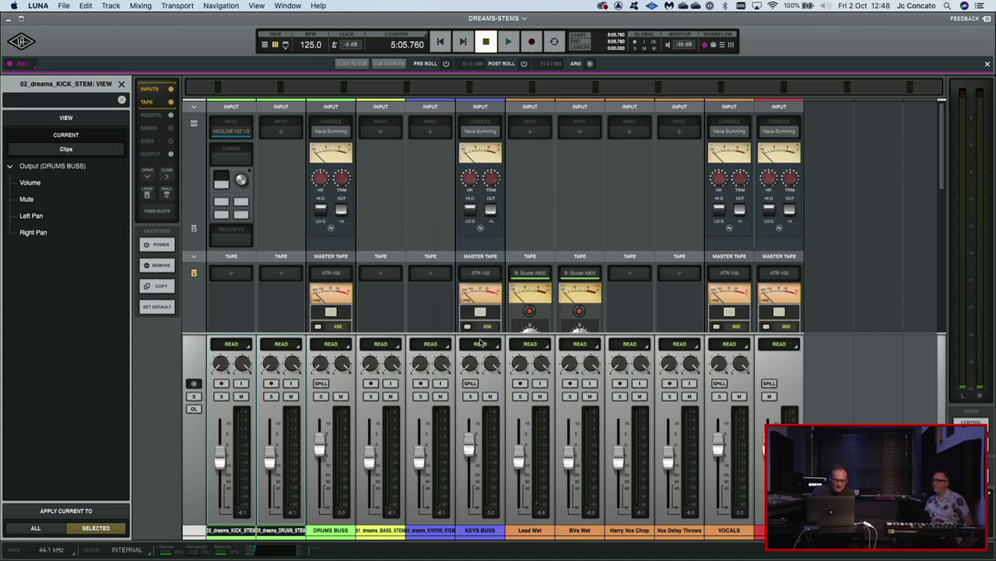
# Solo the DRUMS BUSS, spill the mixer down to its stems, and start playback
pyautogui.click(320, 396)
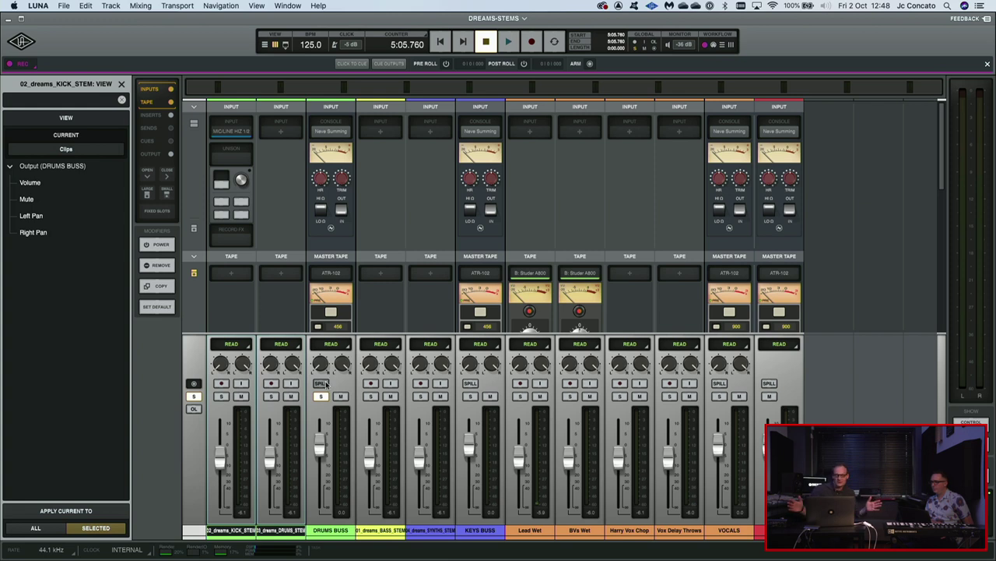
pyautogui.click(326, 383)
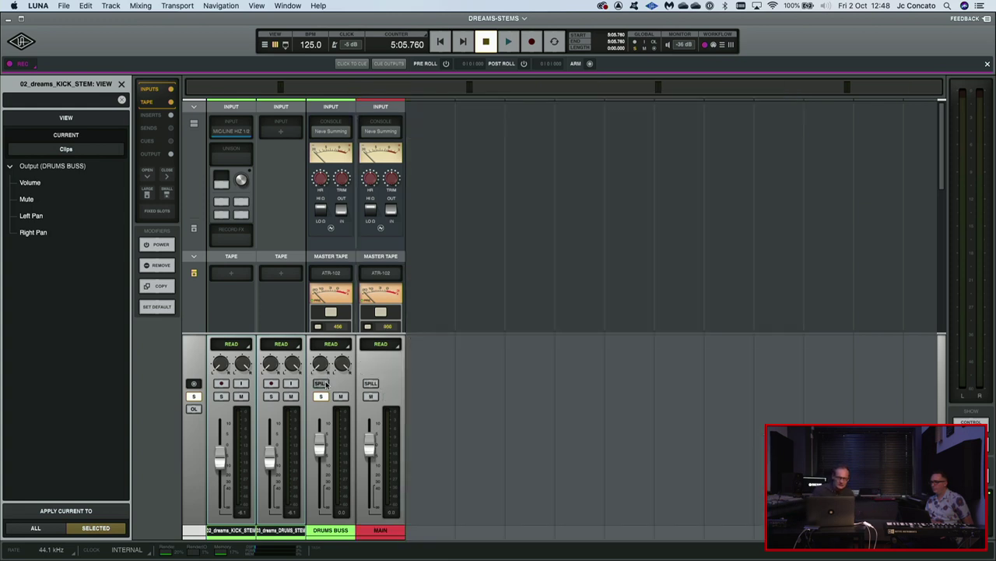
pyautogui.click(326, 383)
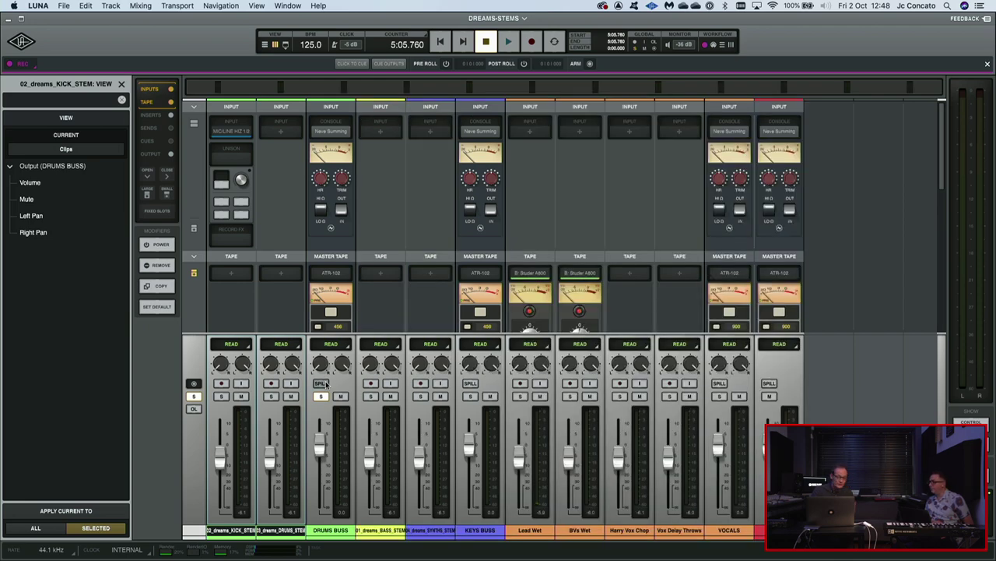
pyautogui.click(326, 383)
pyautogui.press('space')
# Inspect the DRUMS BUSS member tracks in the timeline, restart playback, and return to the mixer
pyautogui.press('super+equal')
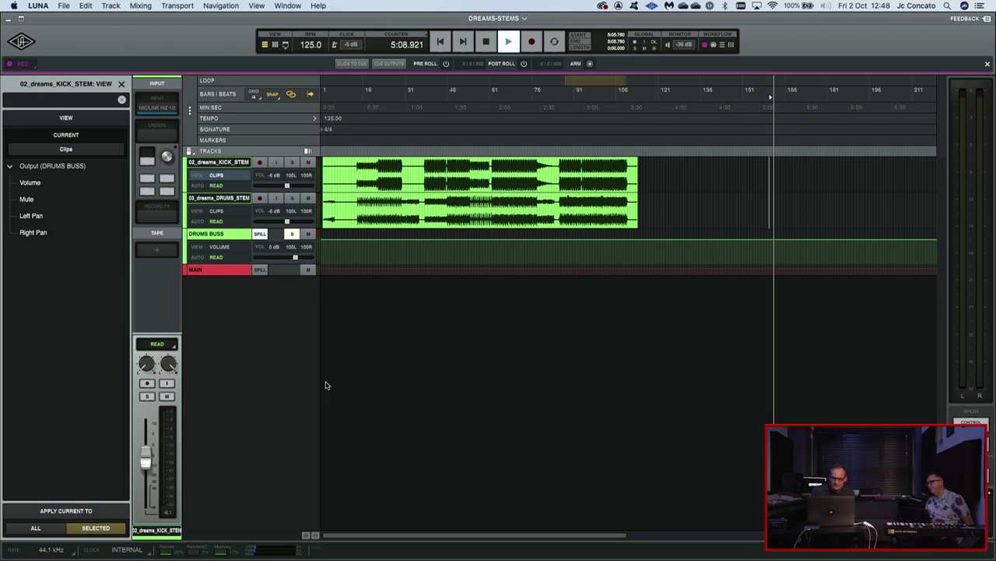
pyautogui.press('Escape')
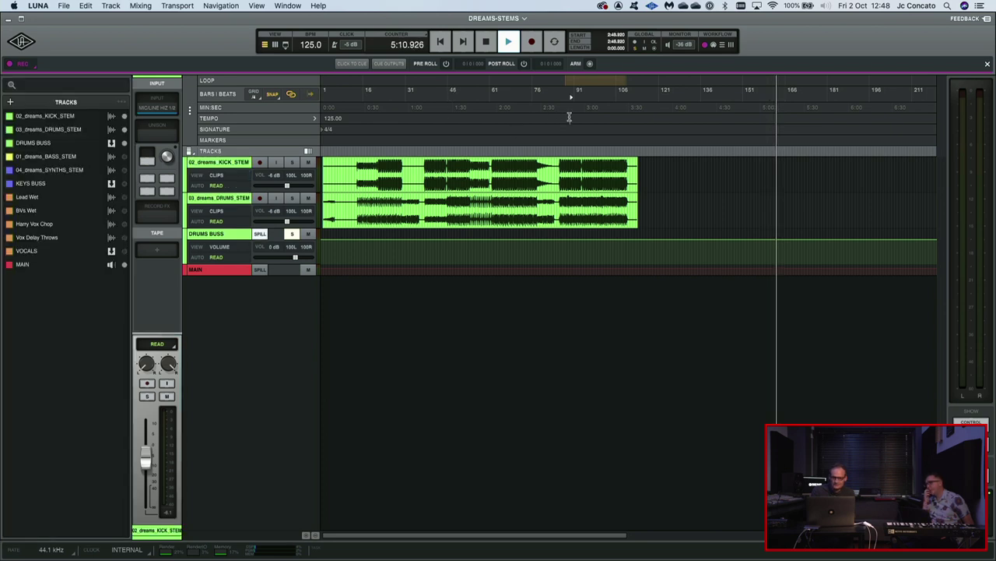
pyautogui.click(260, 234)
pyautogui.click(261, 233)
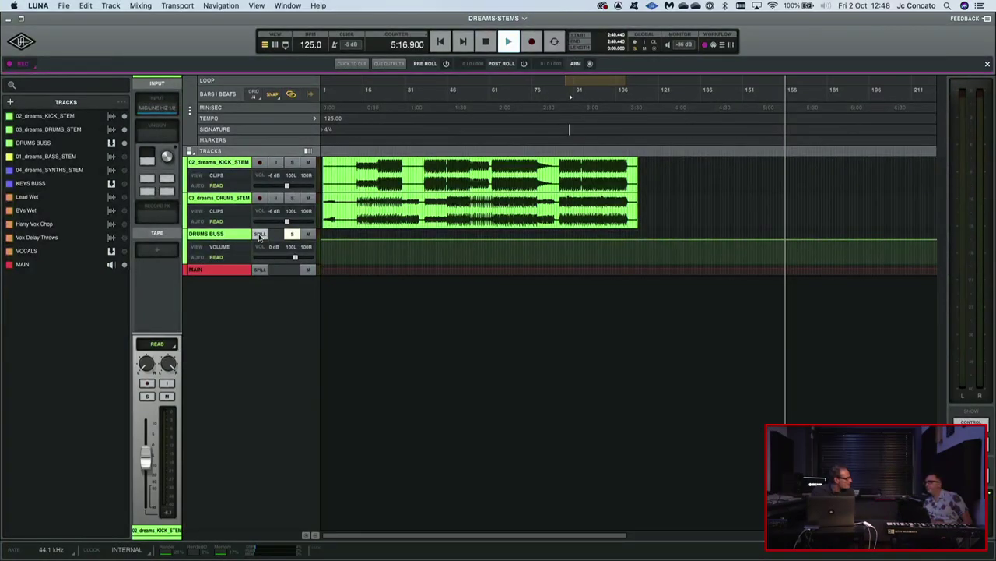
pyautogui.press('space')
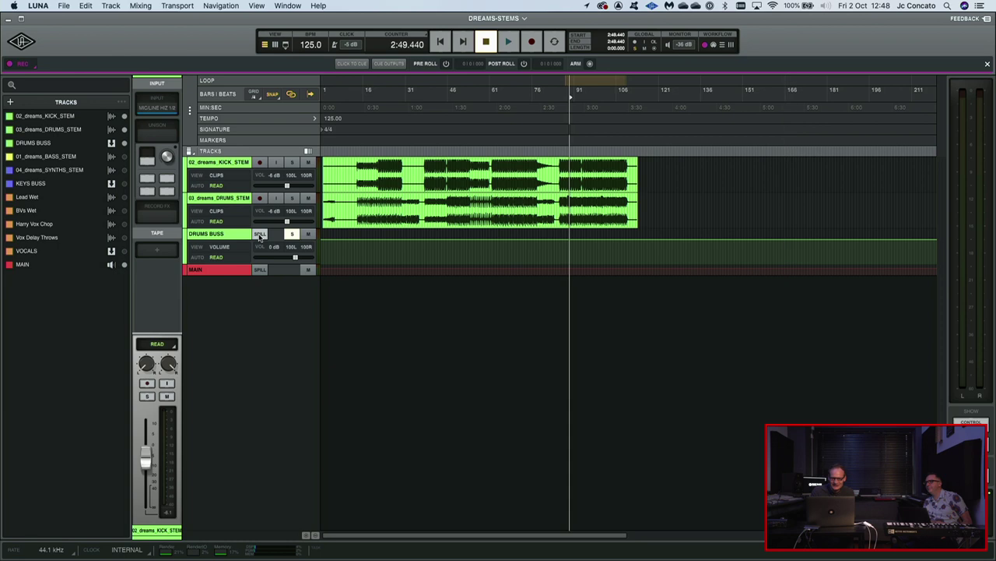
pyautogui.press('space')
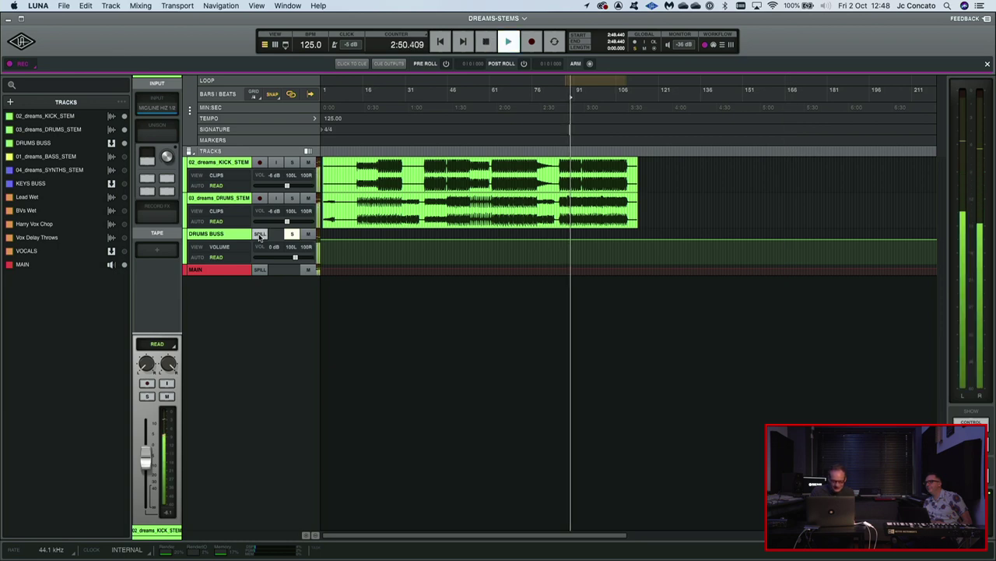
pyautogui.press('super+Tab')
pyautogui.press('super+Tab')
pyautogui.press('super+Tab')
pyautogui.press('super+Tab')
pyautogui.press('super+Tab')
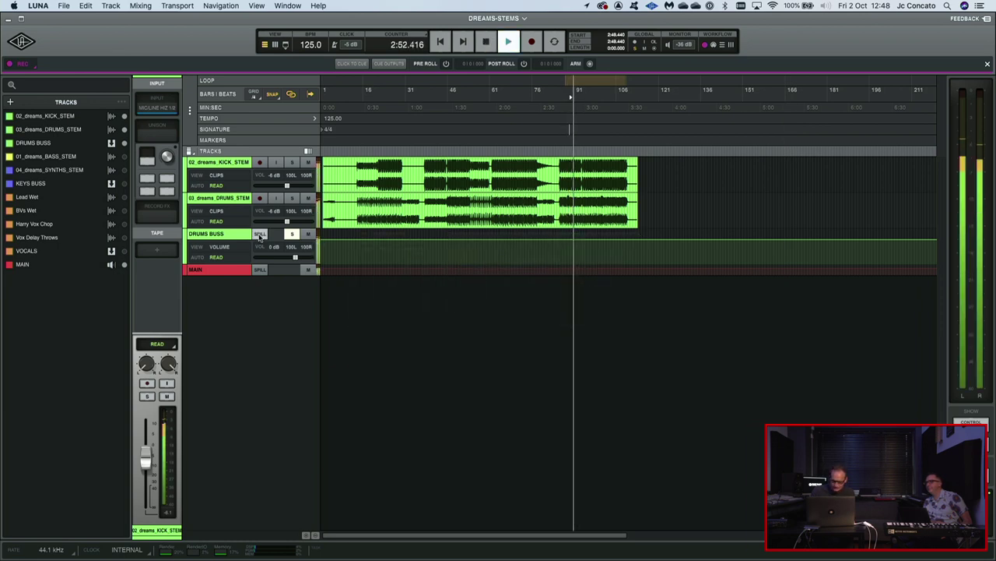
pyautogui.press('super+equal')
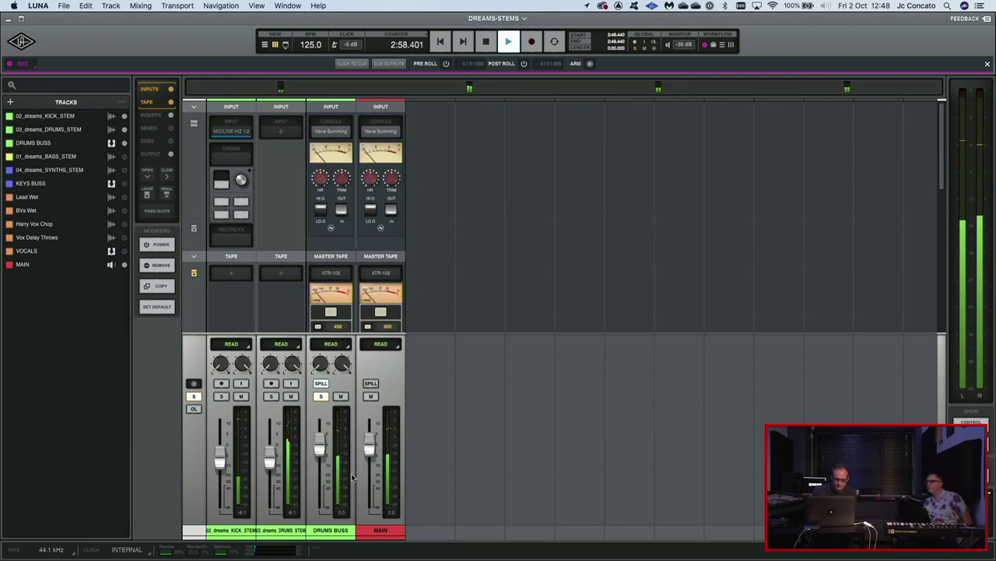
# Switch the DRUMS BUSS console stage out and enable loop playback, comparing by ear
pyautogui.press('space')
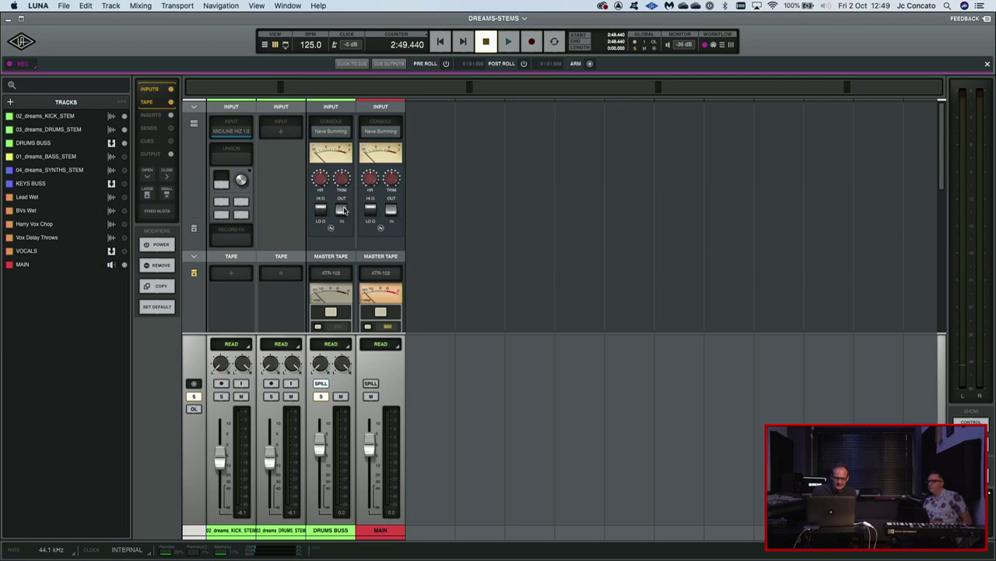
pyautogui.click(343, 209)
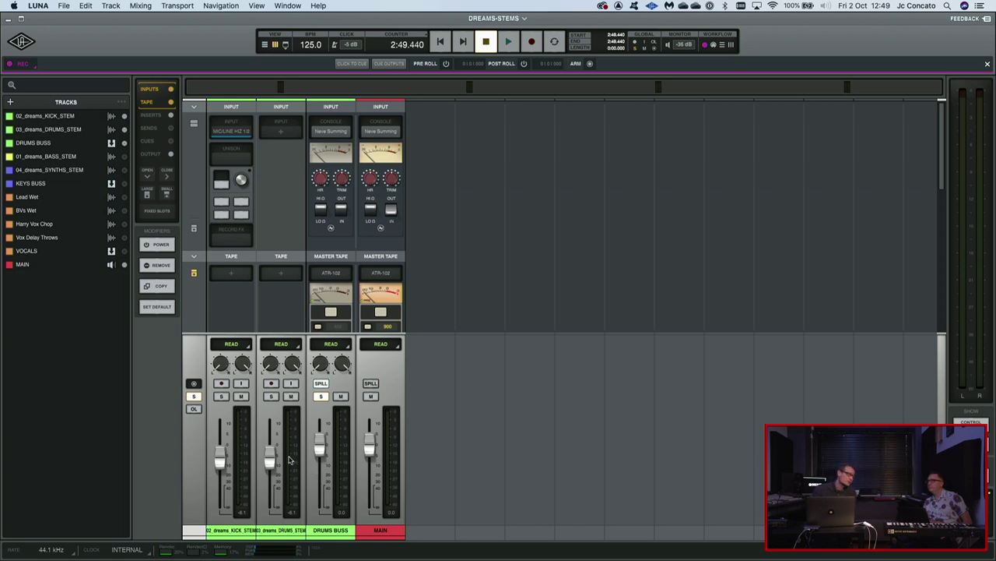
pyautogui.press('space')
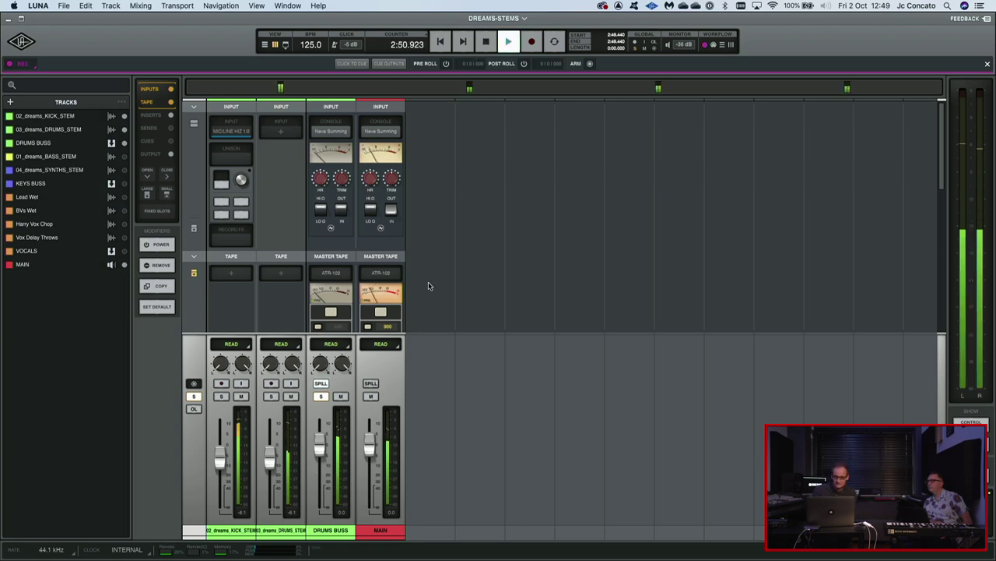
pyautogui.click(555, 41)
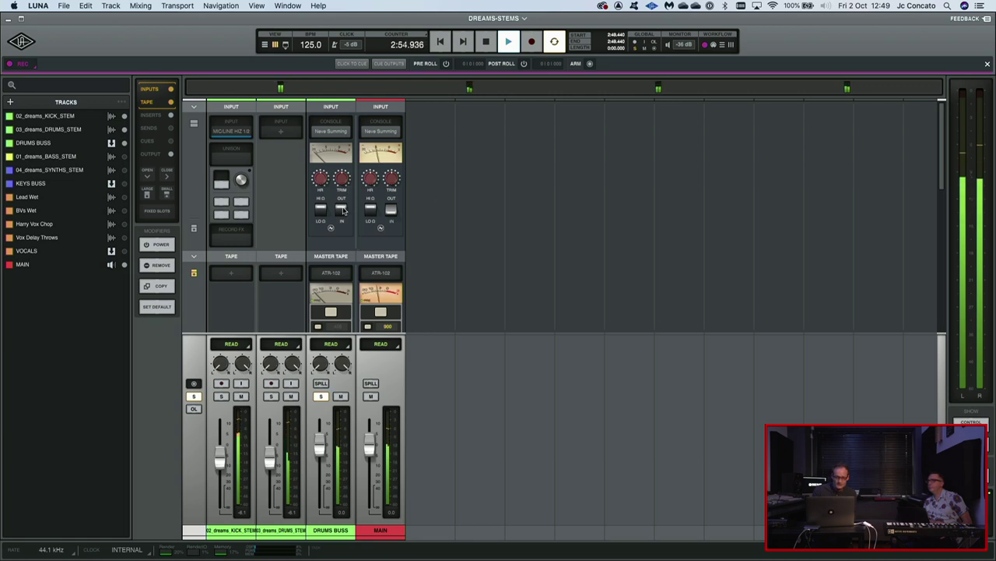
pyautogui.press('space')
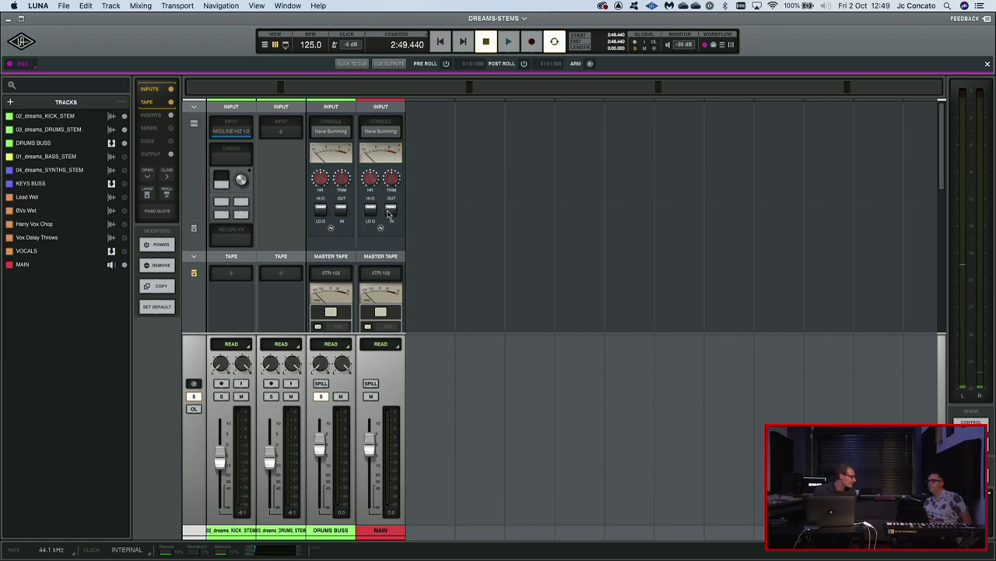
pyautogui.press('space')
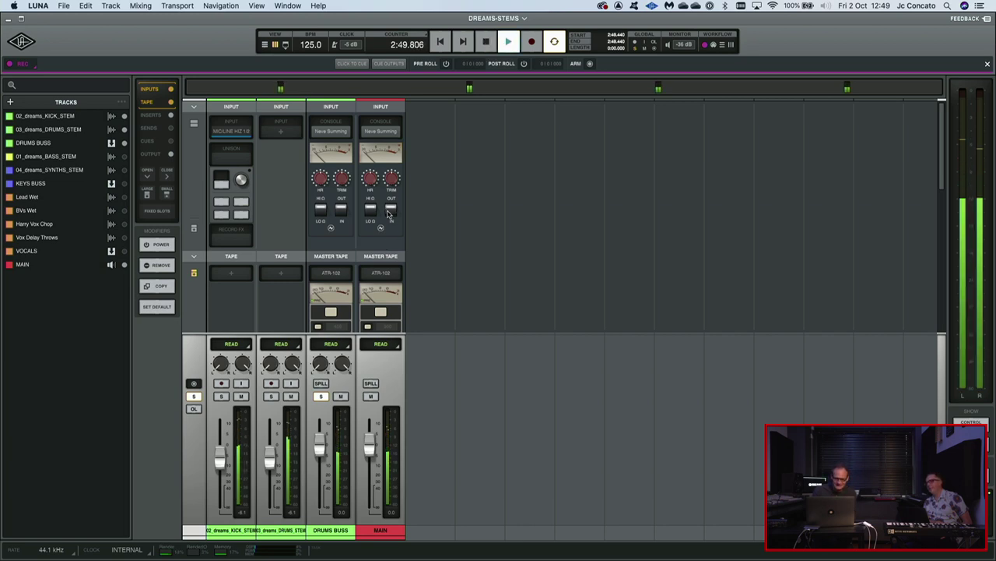
pyautogui.press('space')
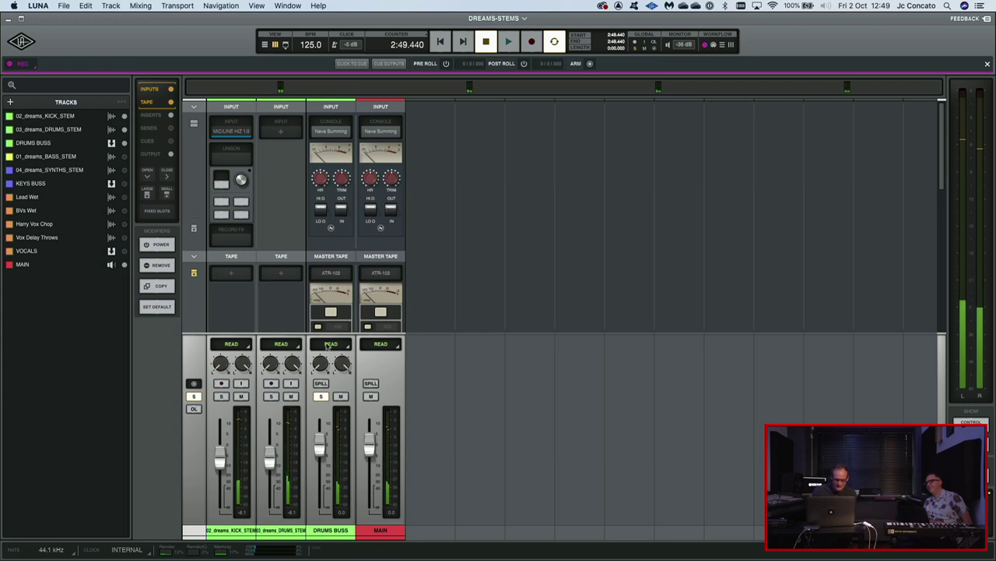
# Show all channels, bypass the KEYS BUSS ATR-102, then respill the DRUMS BUSS and play
pyautogui.click(321, 383)
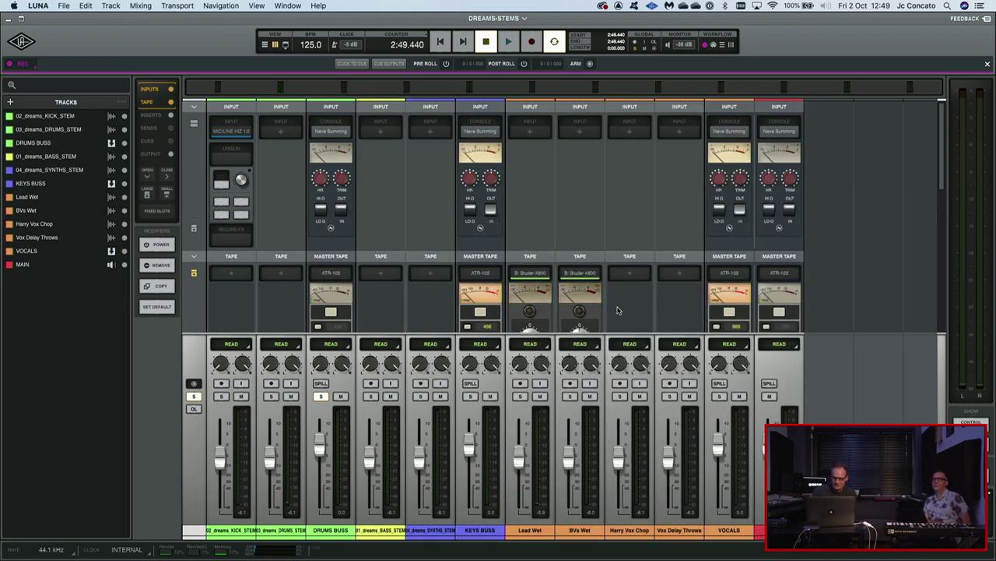
pyautogui.press('space')
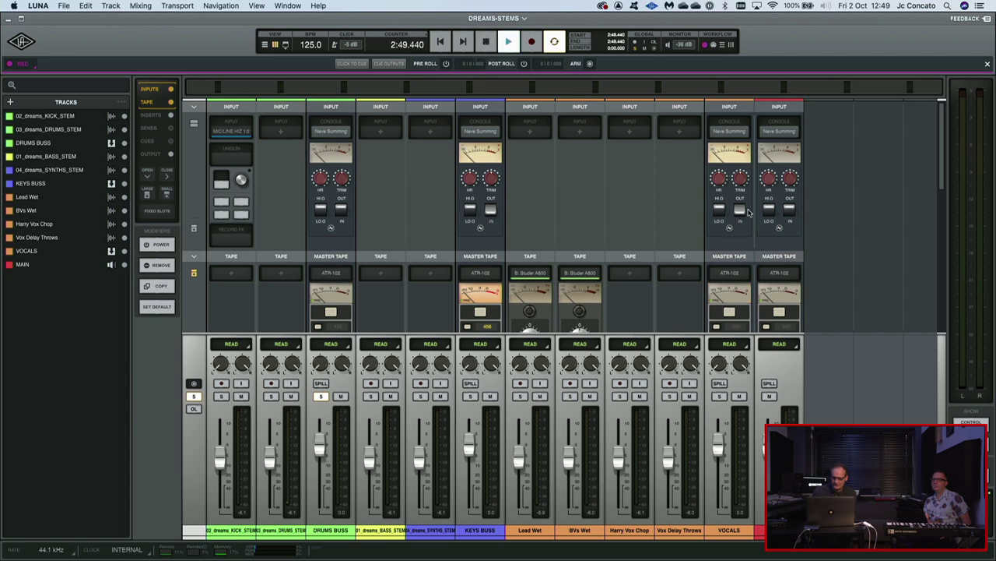
pyautogui.click(481, 313)
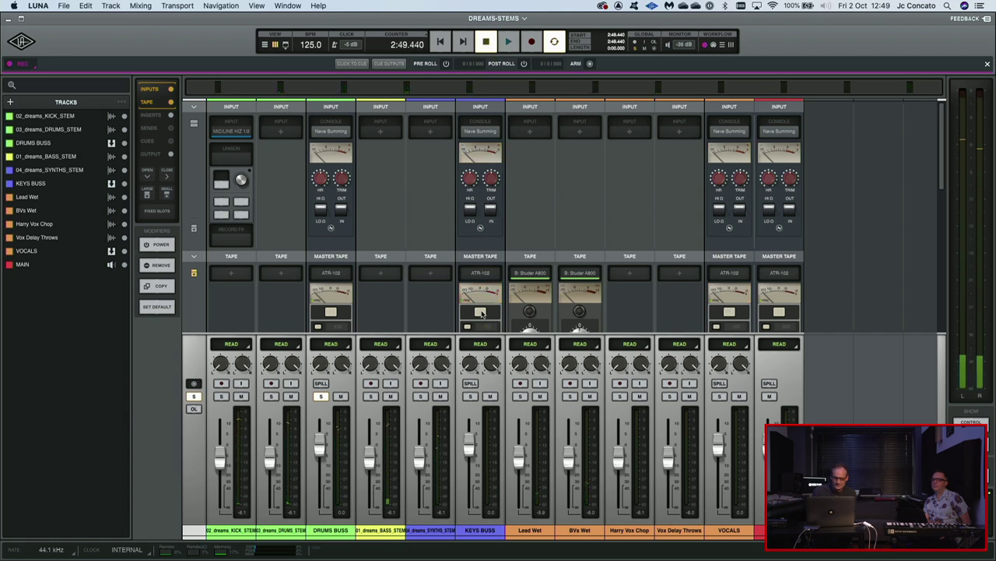
pyautogui.click(321, 383)
pyautogui.press('space')
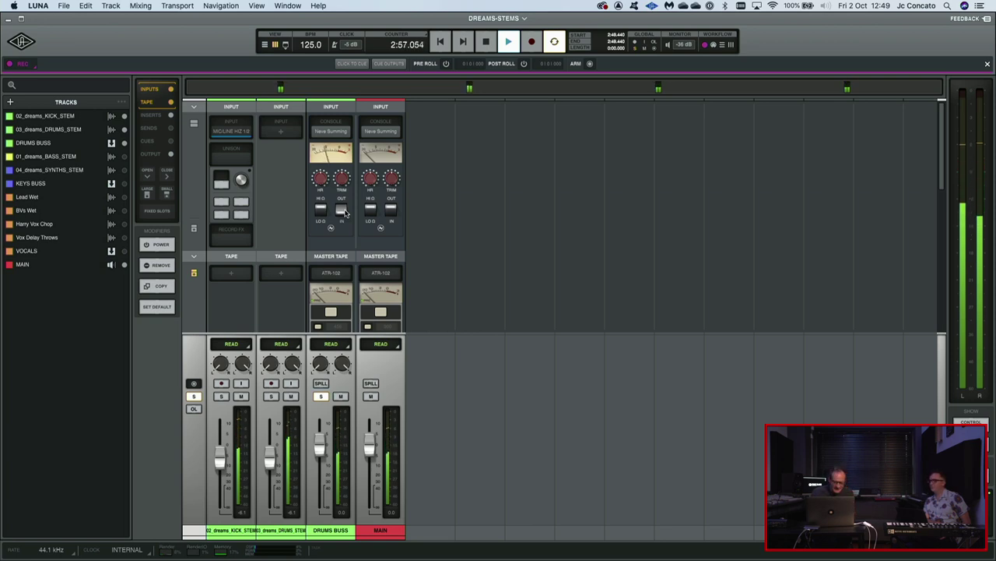
# Restart the soloed drums and enable the ATR-102 tape emulation on the DRUMS BUSS
pyautogui.press('space')
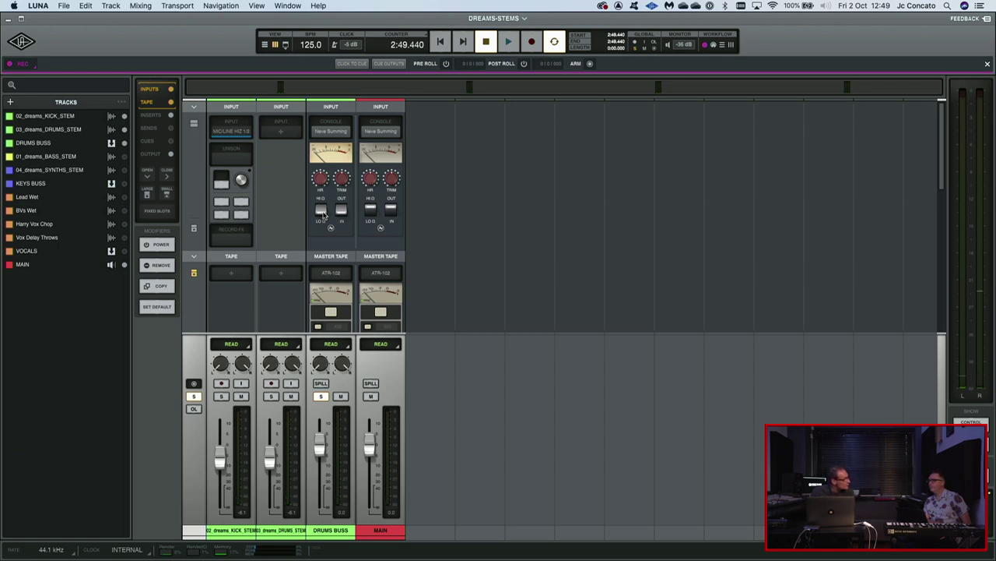
pyautogui.press('space')
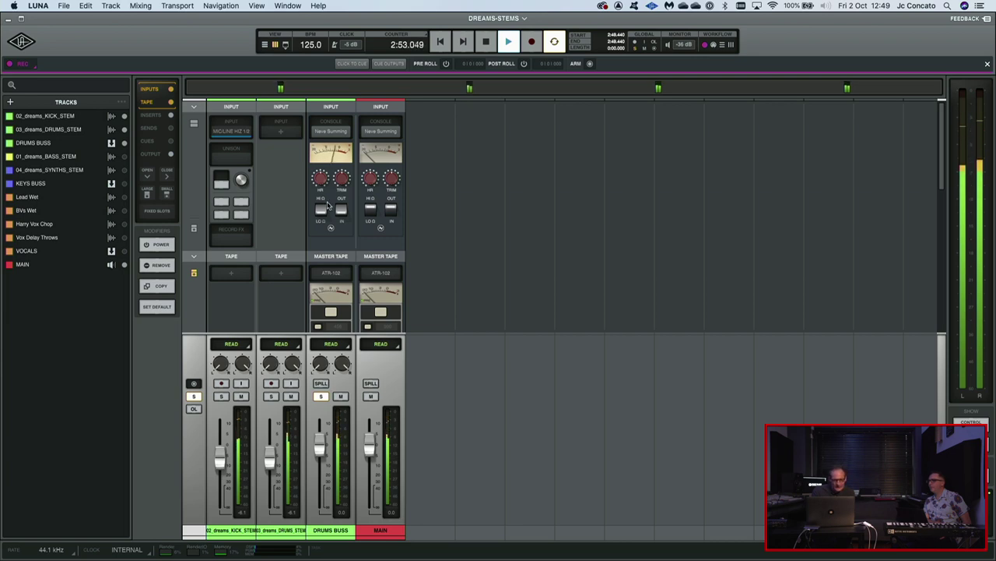
pyautogui.press('space')
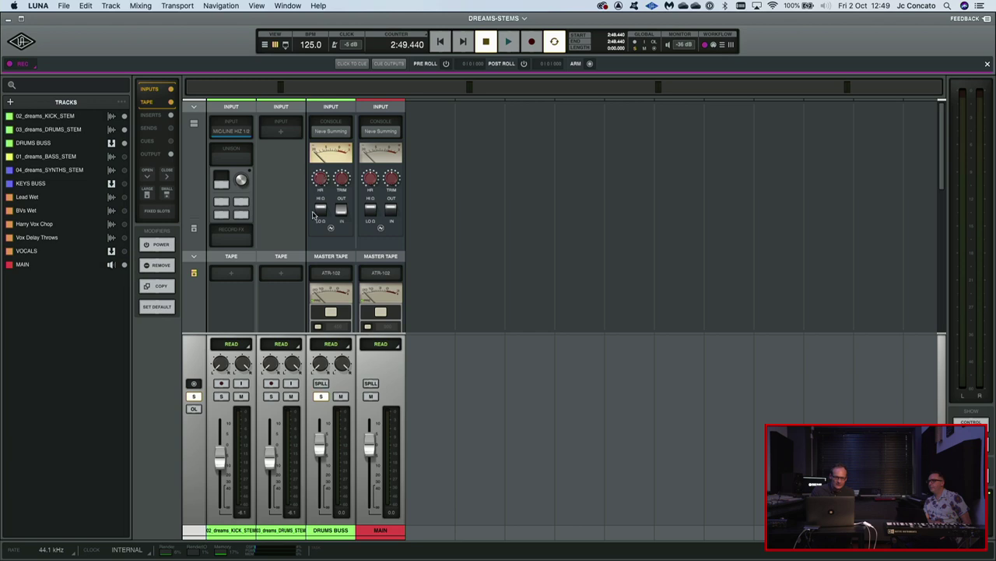
pyautogui.press('space')
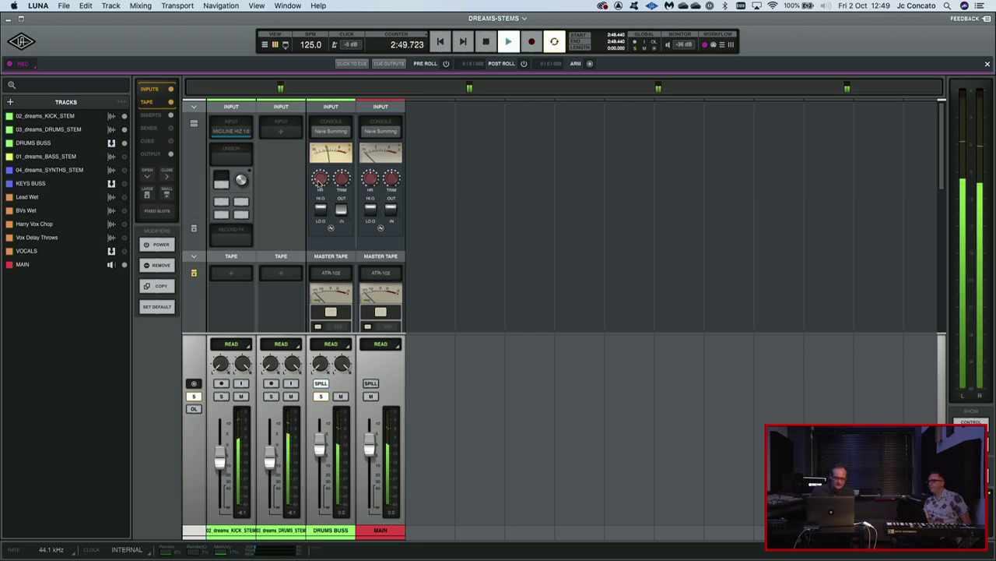
pyautogui.click(331, 313)
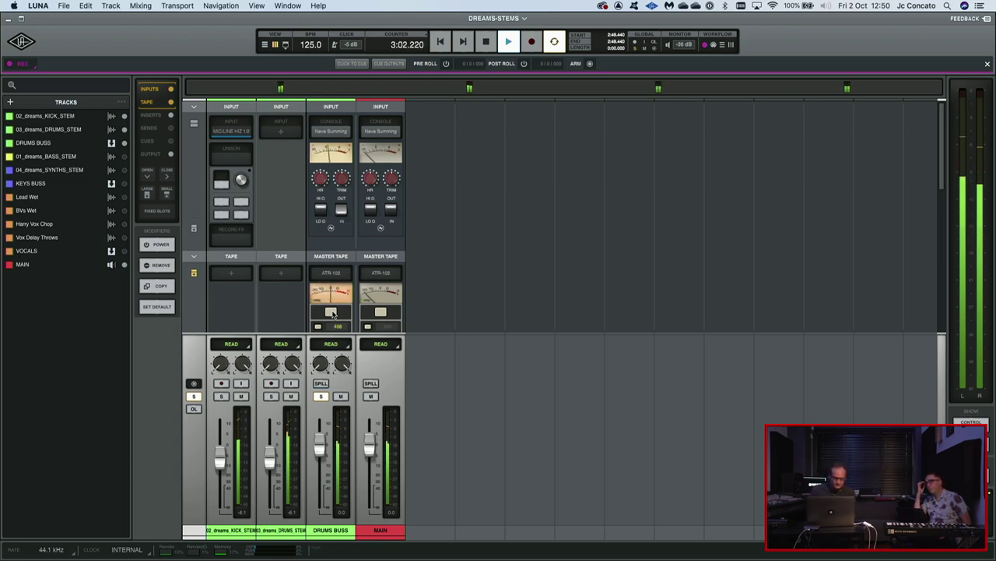
# Stop playback and open, then close, the Tape Machines browser for 02_dreams_KICK_STEM
pyautogui.scroll(-3, 343, 288)
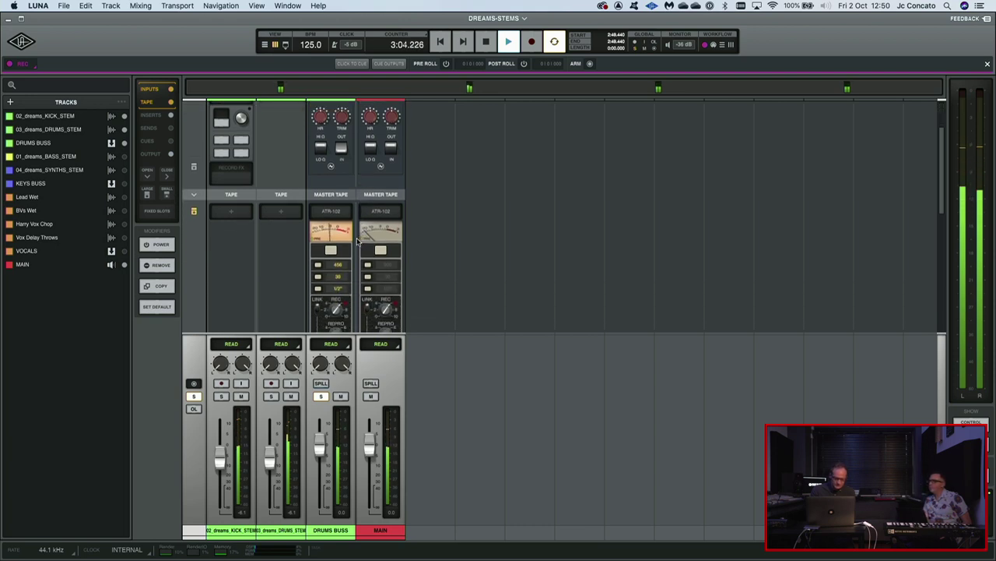
pyautogui.press('space')
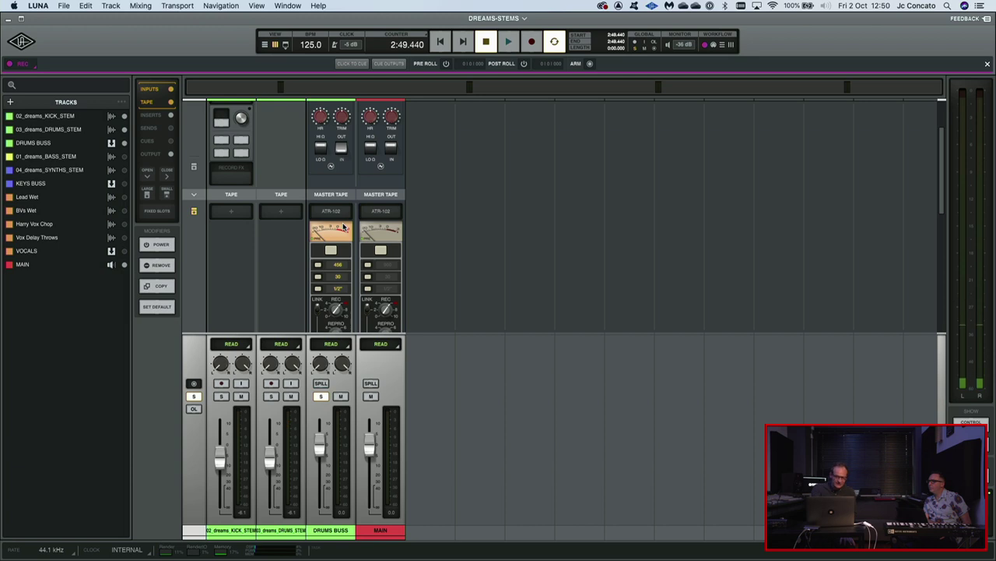
pyautogui.click(232, 213)
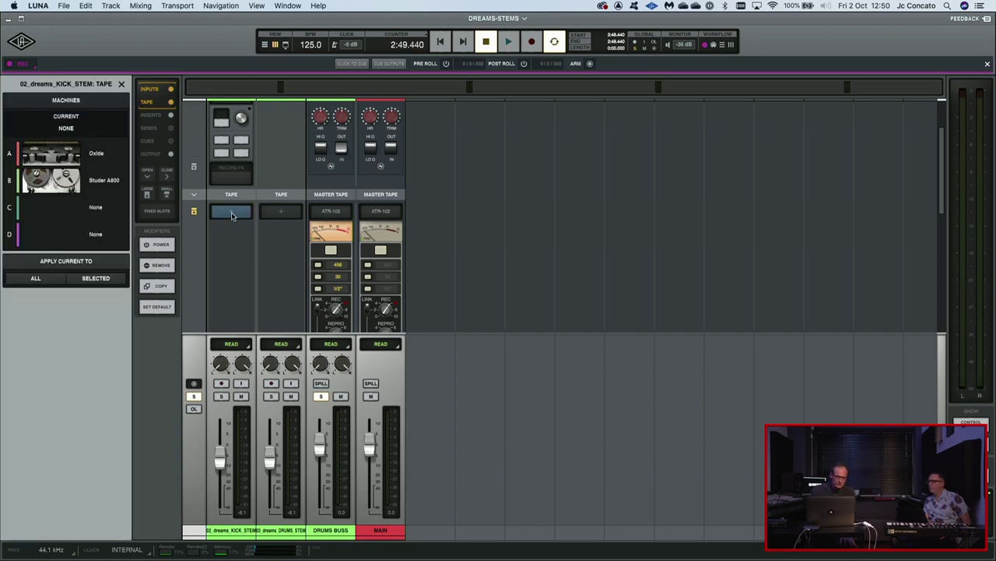
pyautogui.click(121, 84)
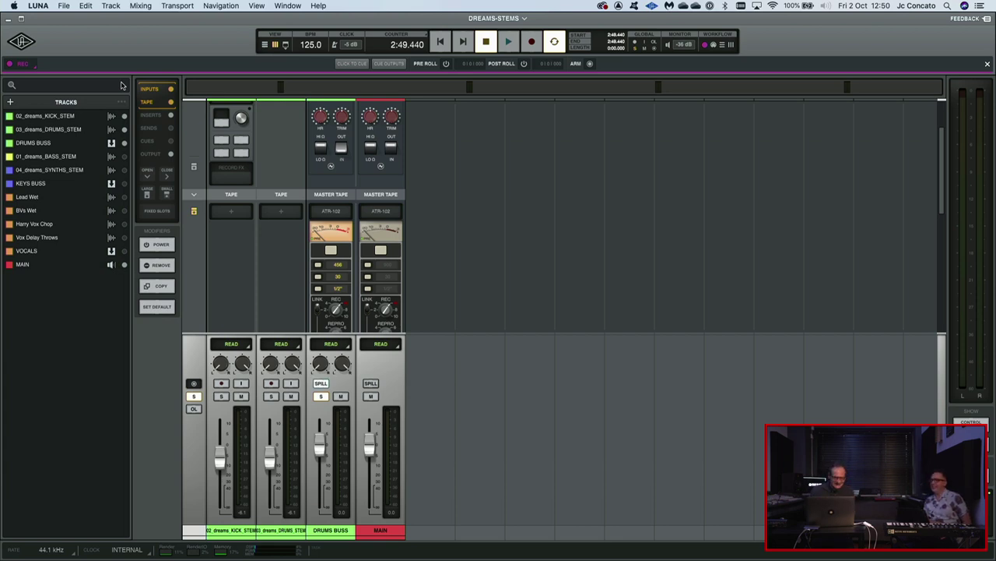
pyautogui.scroll(-1, 393, 212)
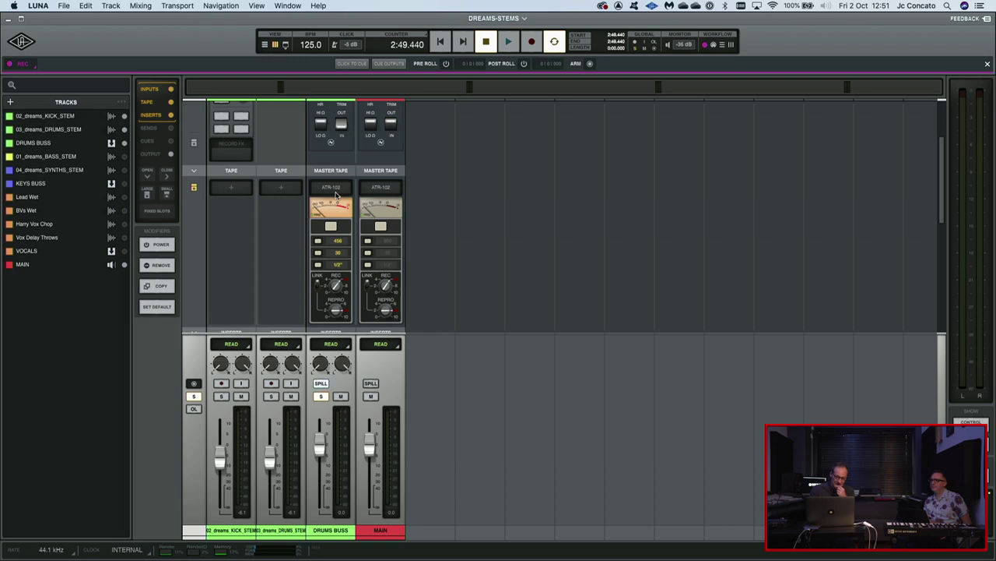
pyautogui.moveTo(333, 187)
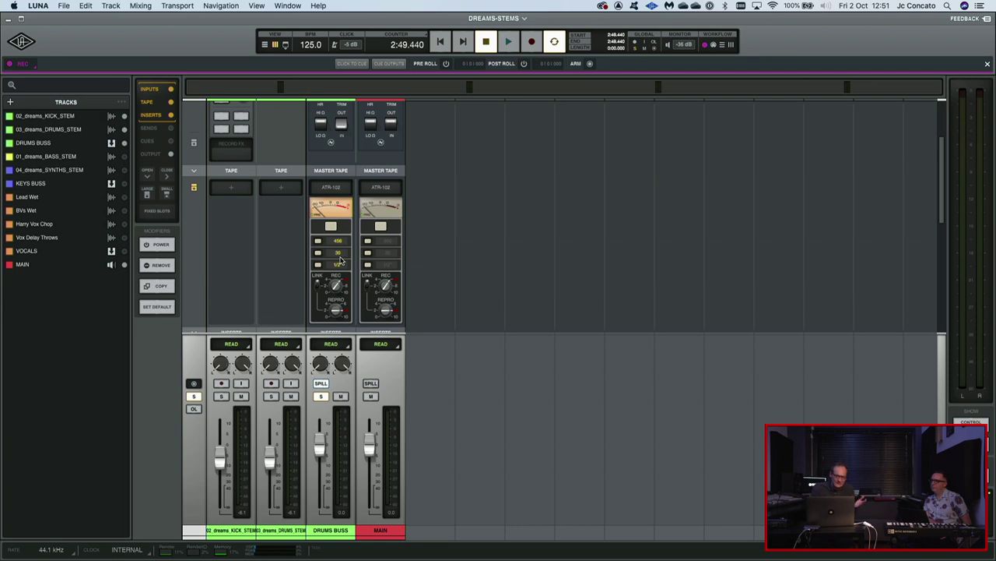
pyautogui.scroll(3, 340, 261)
# A/B the DRUMS BUSS ATR-102 during playback, leave it on, and unspill the mixer
pyautogui.press('space')
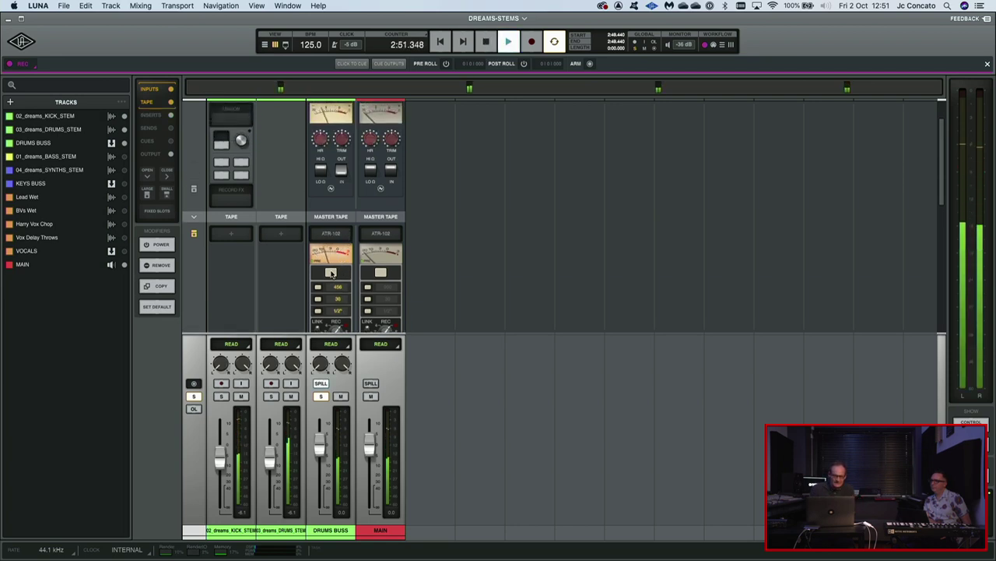
pyautogui.click(330, 273)
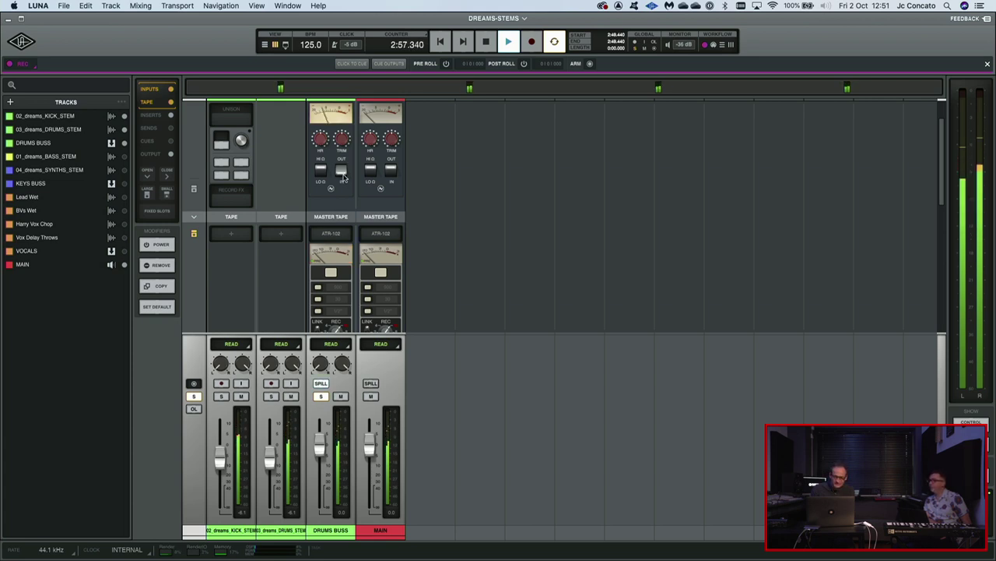
pyautogui.click(331, 272)
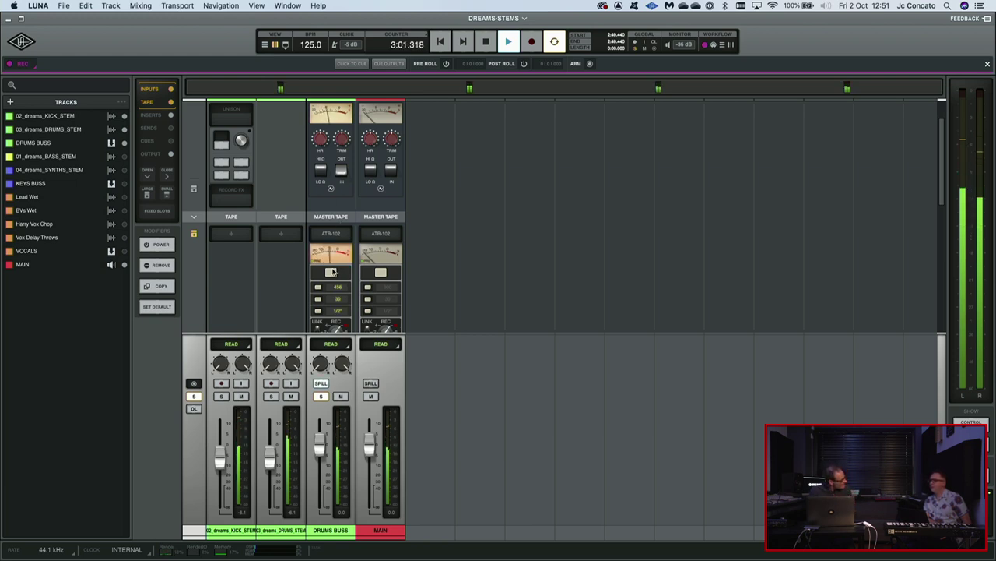
pyautogui.click(319, 383)
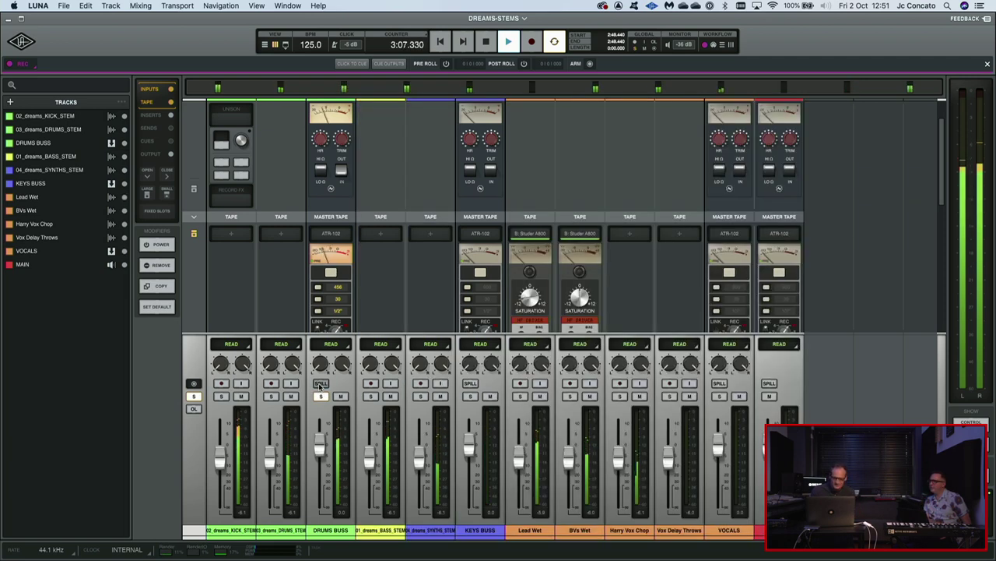
# Stop playback, unsolo the DRUMS BUSS, and select the MAIN track
pyautogui.press('space')
pyautogui.click(320, 396)
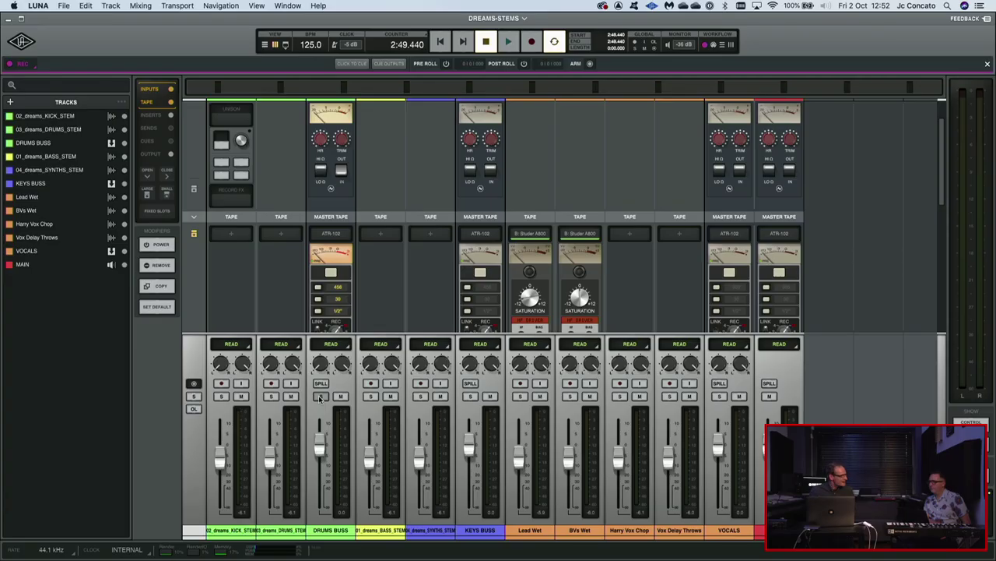
pyautogui.scroll(-5, 647, 267)
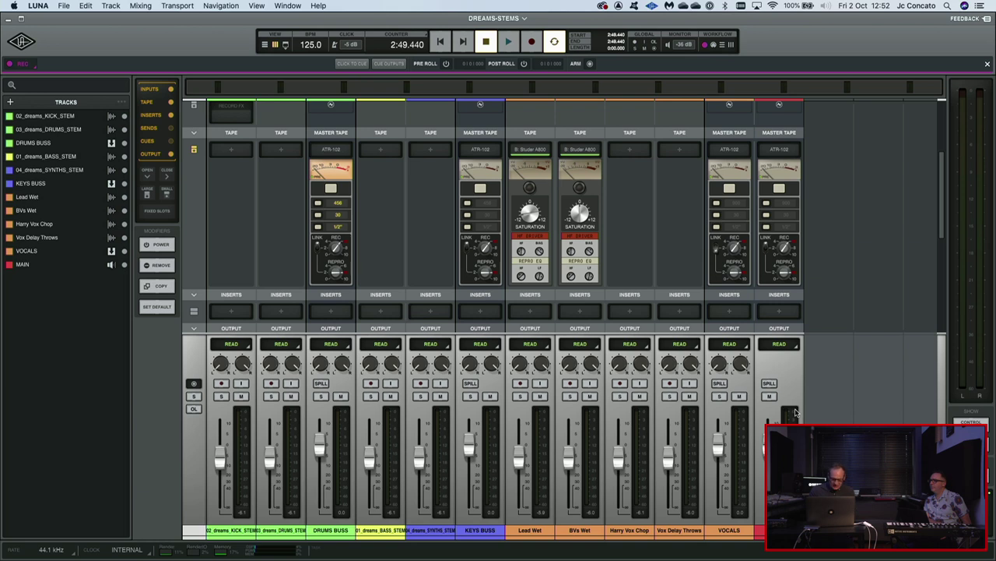
pyautogui.scroll(1, 795, 410)
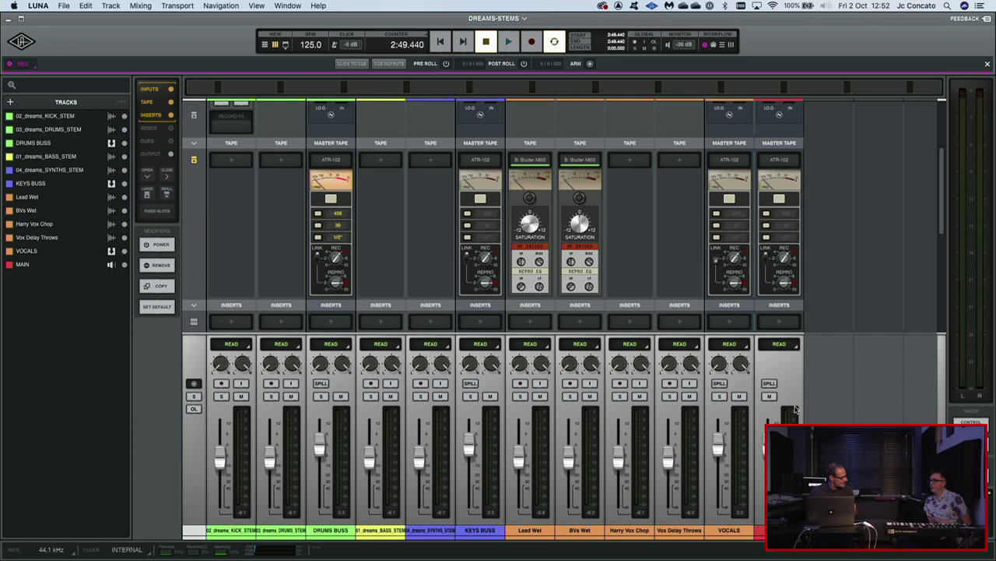
pyautogui.scroll(5, 848, 327)
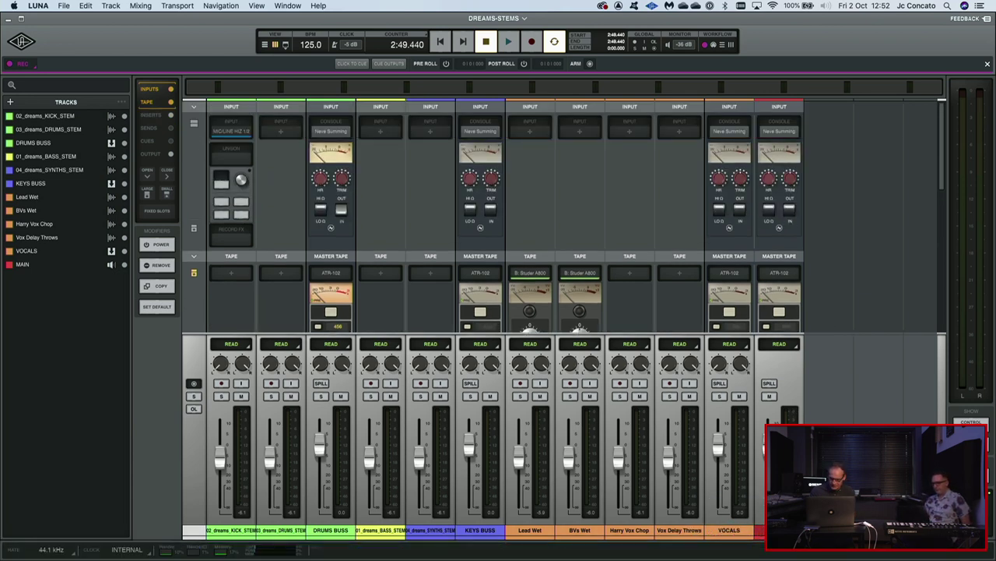
pyautogui.click(760, 529)
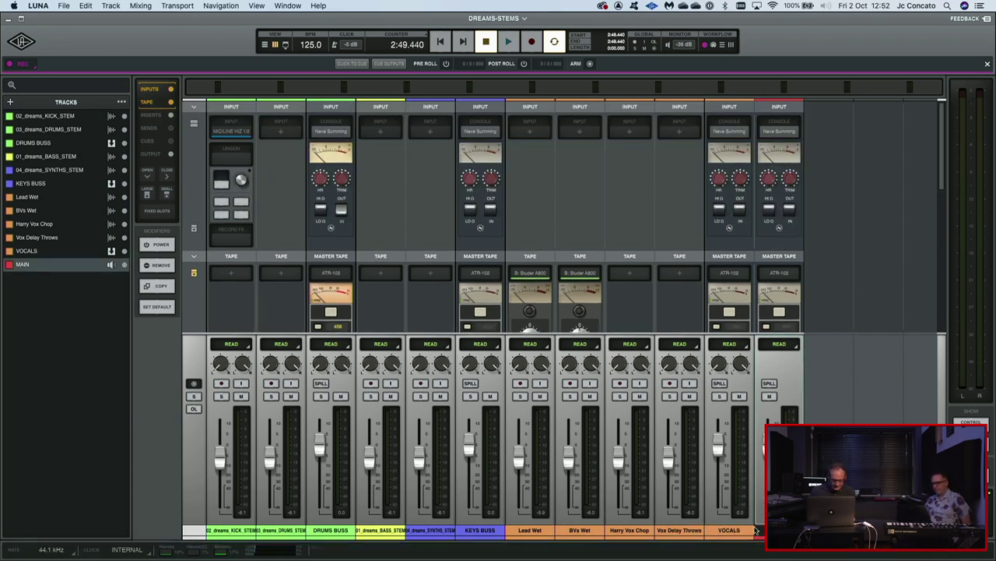
# Select all tracks from MAIN to the kick stem and try Neve Summing on DRUMS BUSS and MAIN
pyautogui.keyDown('shift'); pyautogui.click(338, 531); pyautogui.keyUp('shift')
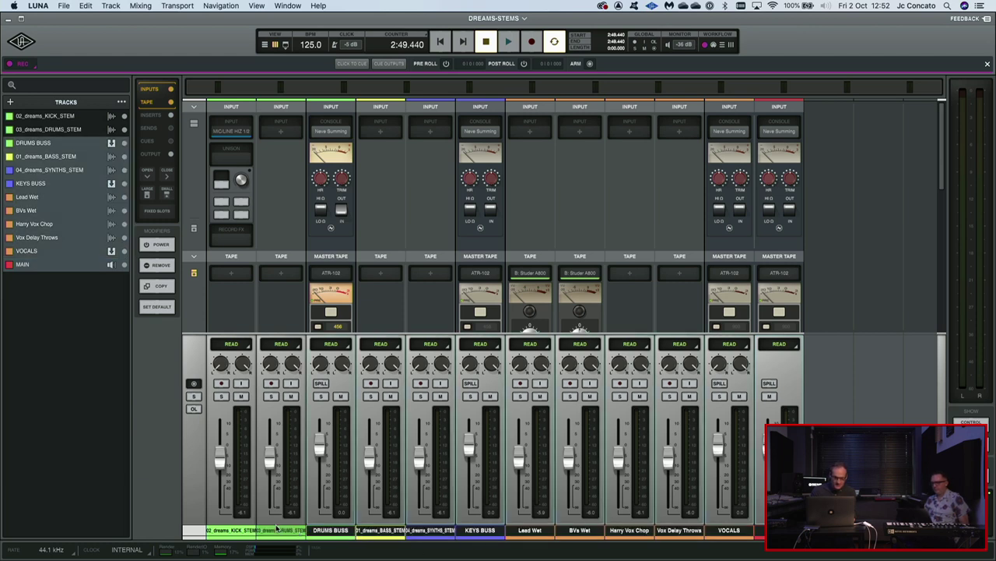
pyautogui.keyDown('shift'); pyautogui.click(234, 530); pyautogui.keyUp('shift')
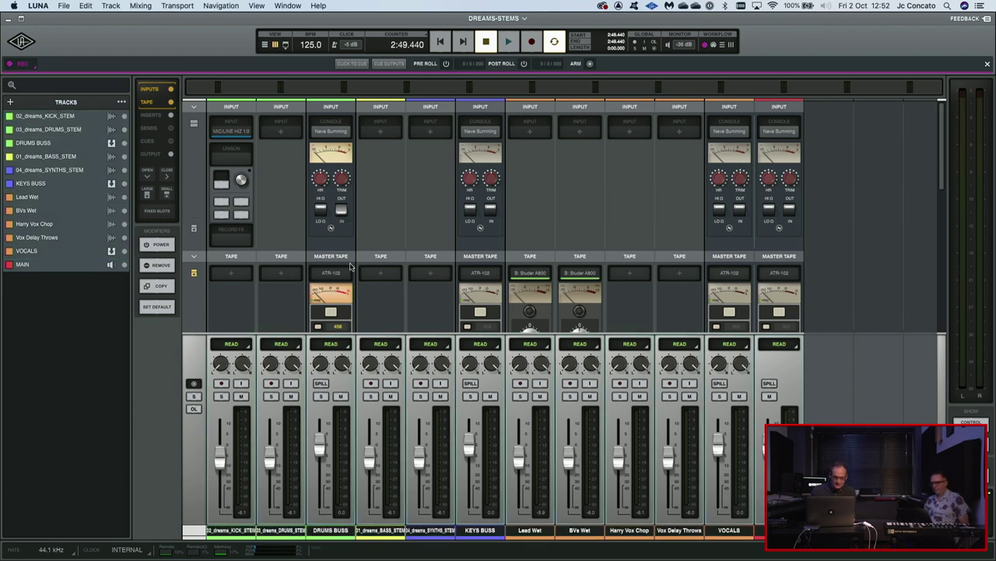
pyautogui.click(341, 208)
pyautogui.click(341, 209)
pyautogui.click(341, 209)
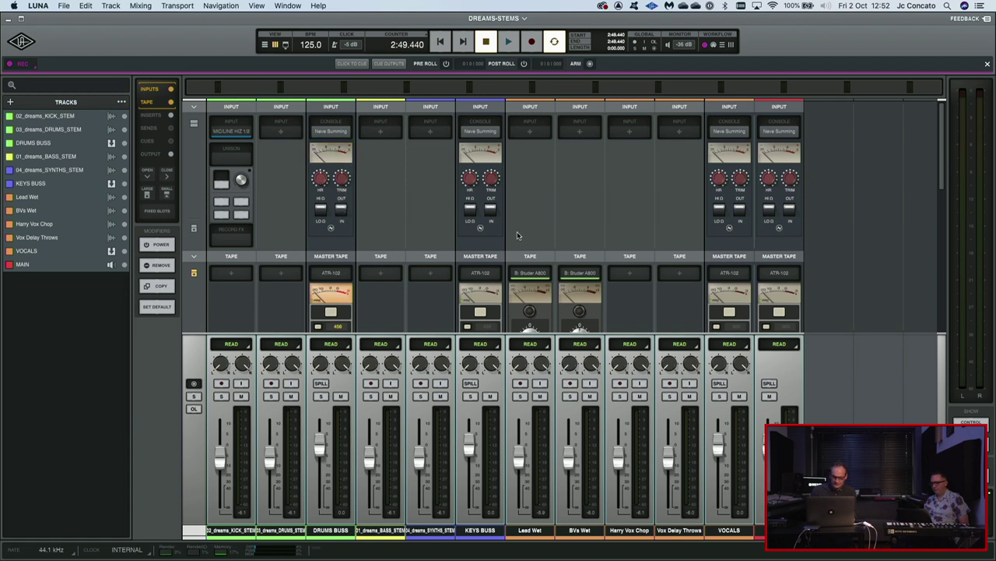
pyautogui.click(790, 211)
pyautogui.click(790, 211)
pyautogui.click(790, 210)
pyautogui.click(791, 211)
# Enable the ATR-102 tape stages on MAIN and VOCALS and engage Neve Summing on MAIN
pyautogui.click(779, 312)
pyautogui.click(730, 312)
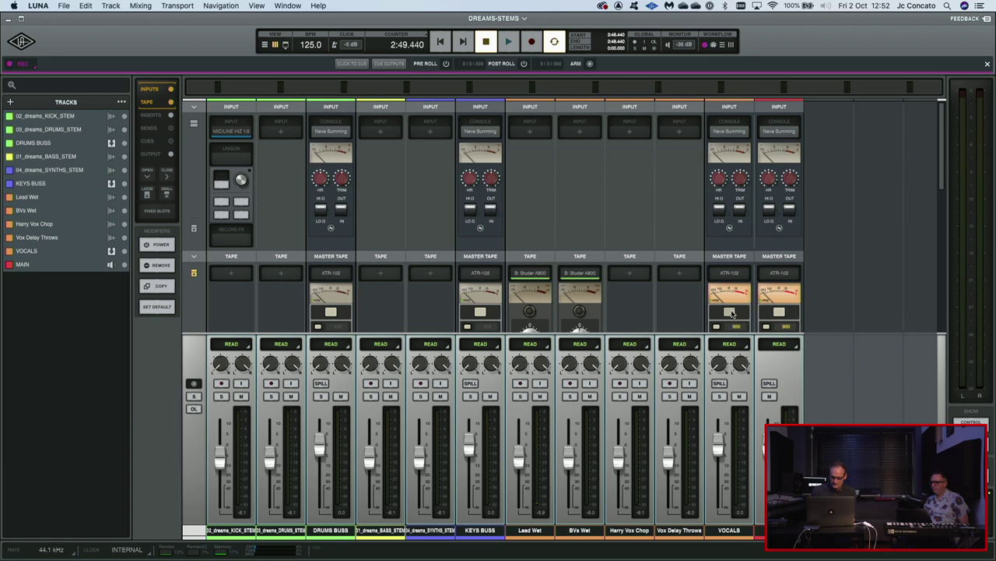
pyautogui.click(790, 211)
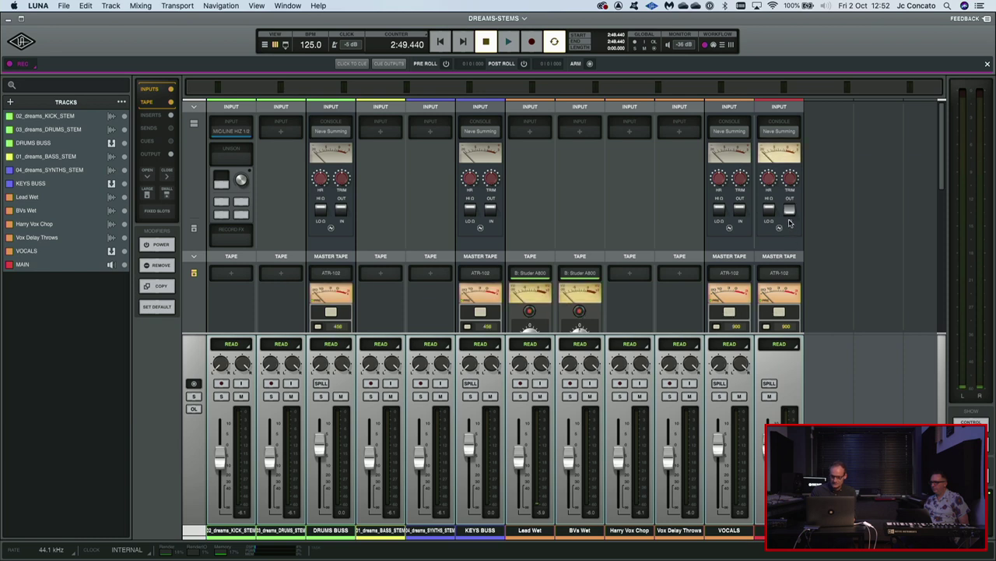
# Engage Neve Summing on VOCALS, KEYS BUSS and DRUMS BUSS, then play the full mix
pyautogui.click(740, 211)
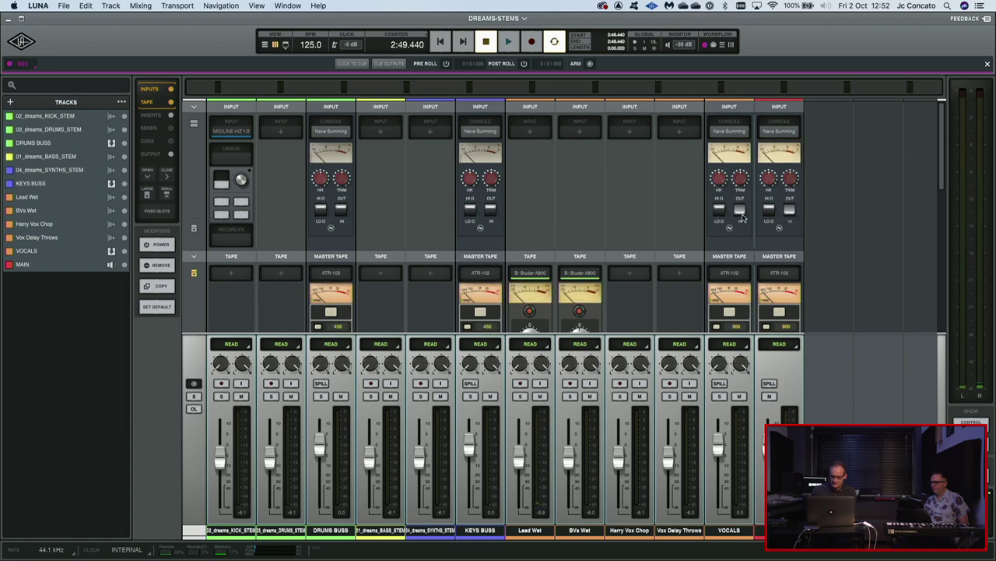
pyautogui.click(491, 211)
pyautogui.click(342, 210)
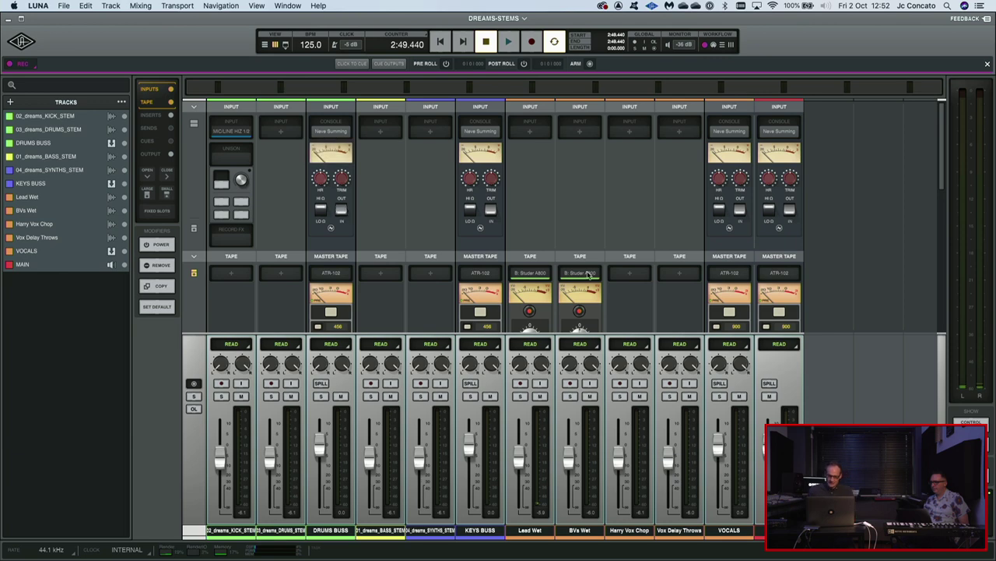
pyautogui.press('super+equal')
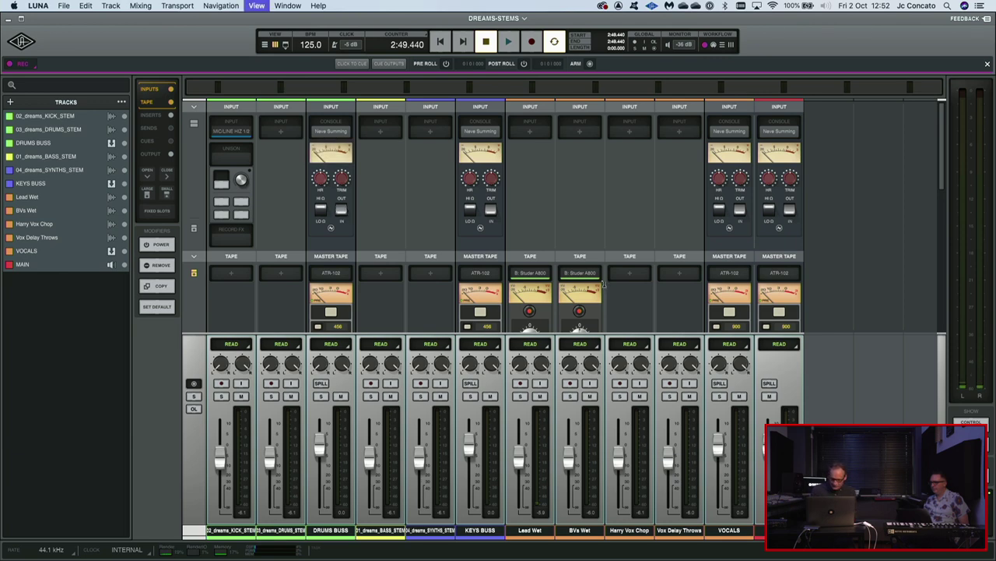
pyautogui.press('space')
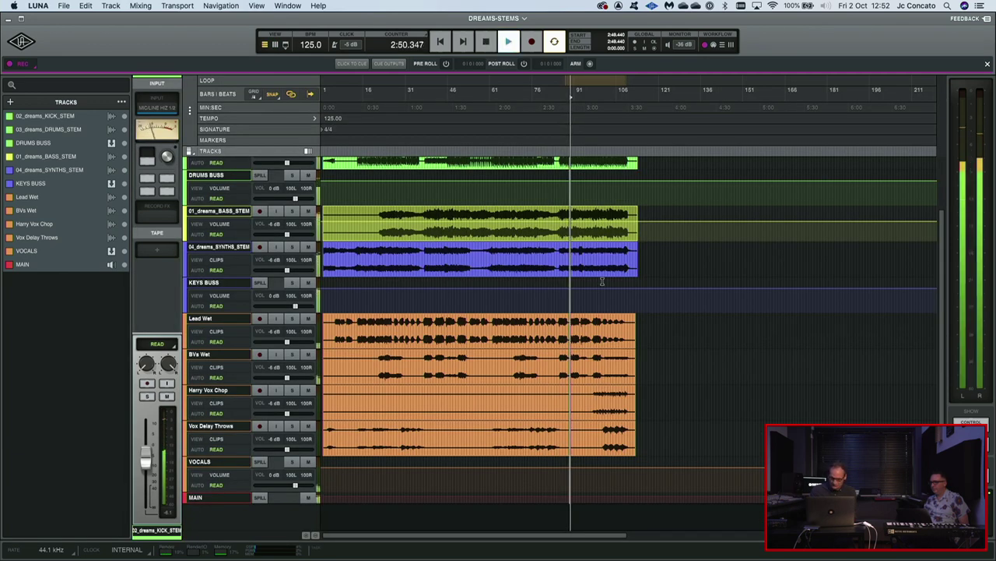
pyautogui.press('super+equal')
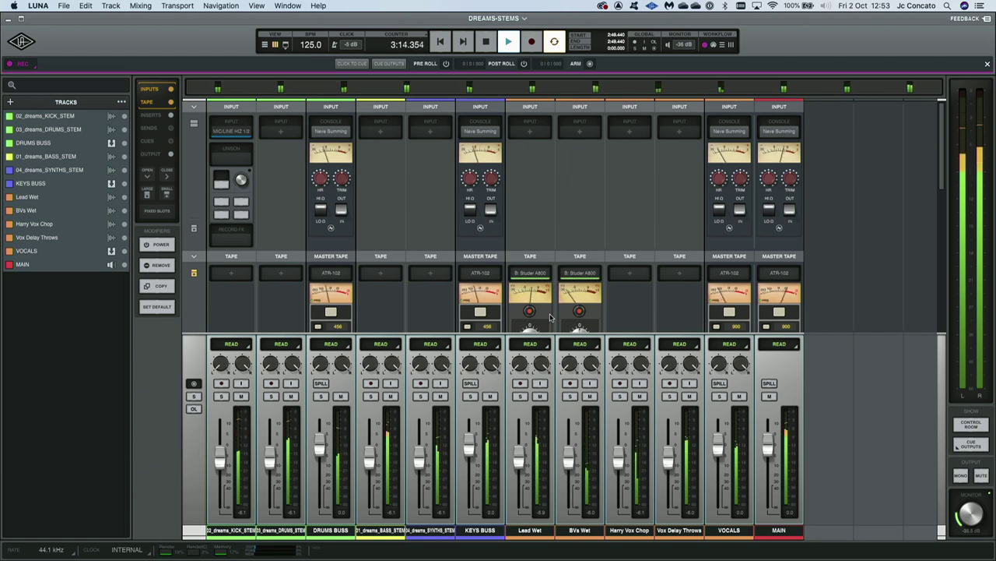
# Bypass the tape emulation and Neve summing on MAIN, VOCALS, KEYS BUSS and DRUMS BUSS
pyautogui.click(780, 312)
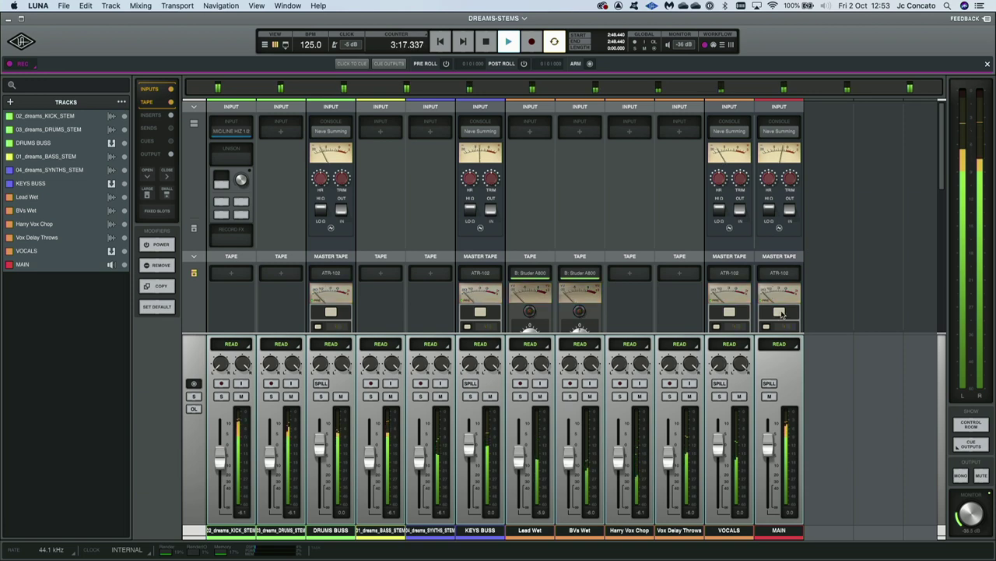
pyautogui.click(790, 208)
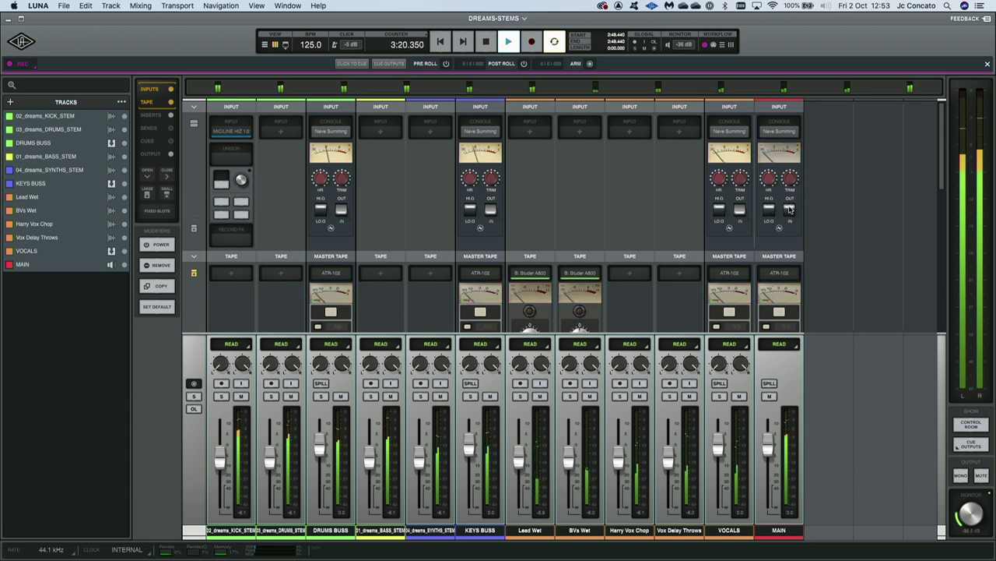
pyautogui.click(739, 210)
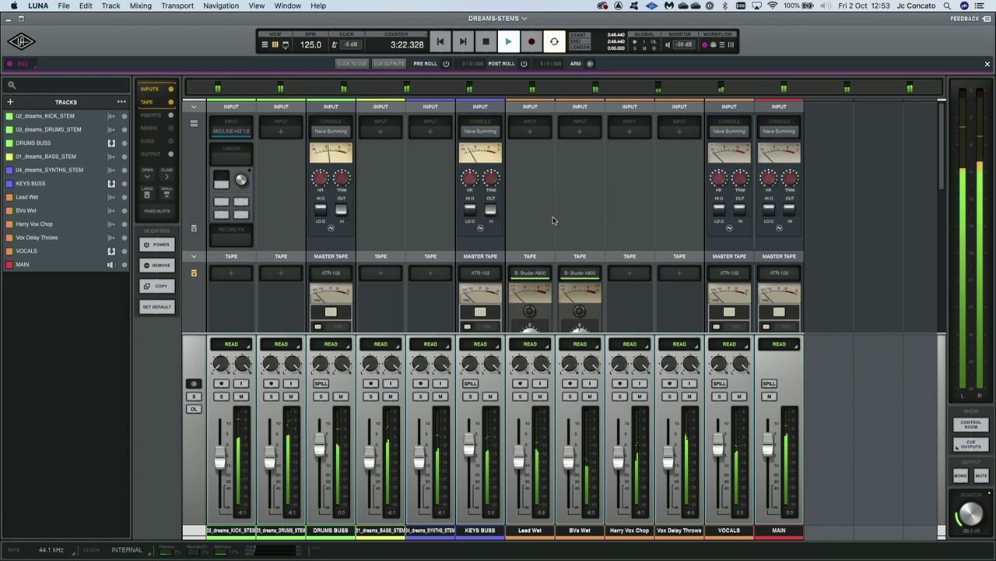
pyautogui.click(489, 210)
pyautogui.click(341, 211)
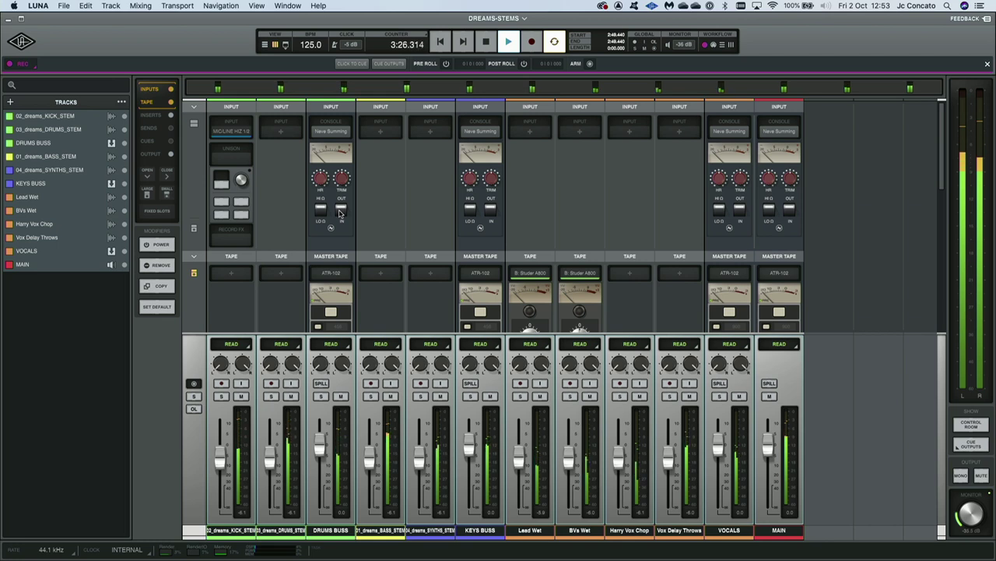
# Re-engage Neve summing on MAIN, VOCALS, KEYS BUSS and DRUMS BUSS, stopping playback
pyautogui.click(794, 209)
pyautogui.click(741, 210)
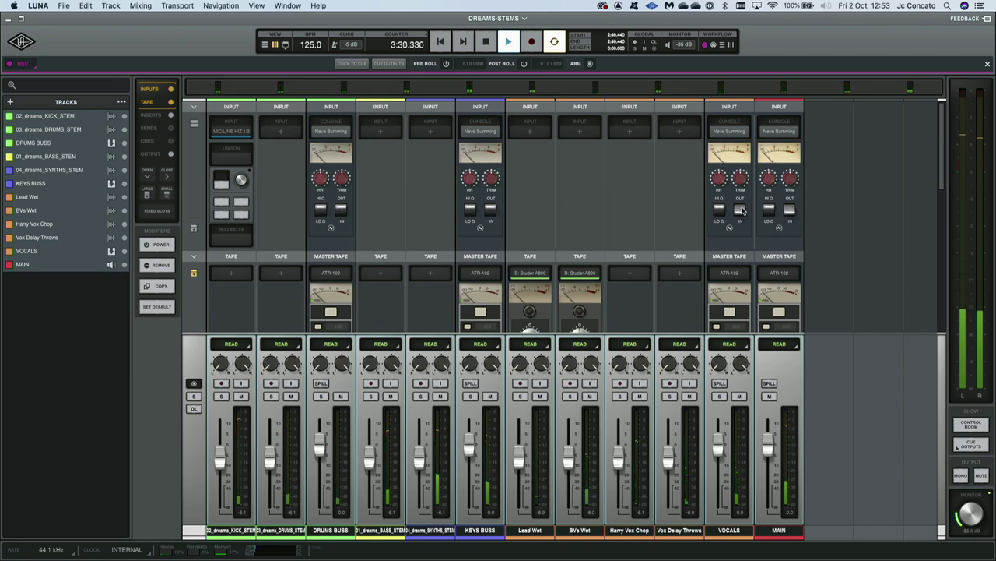
pyautogui.press('space')
pyautogui.press('space')
pyautogui.click(491, 209)
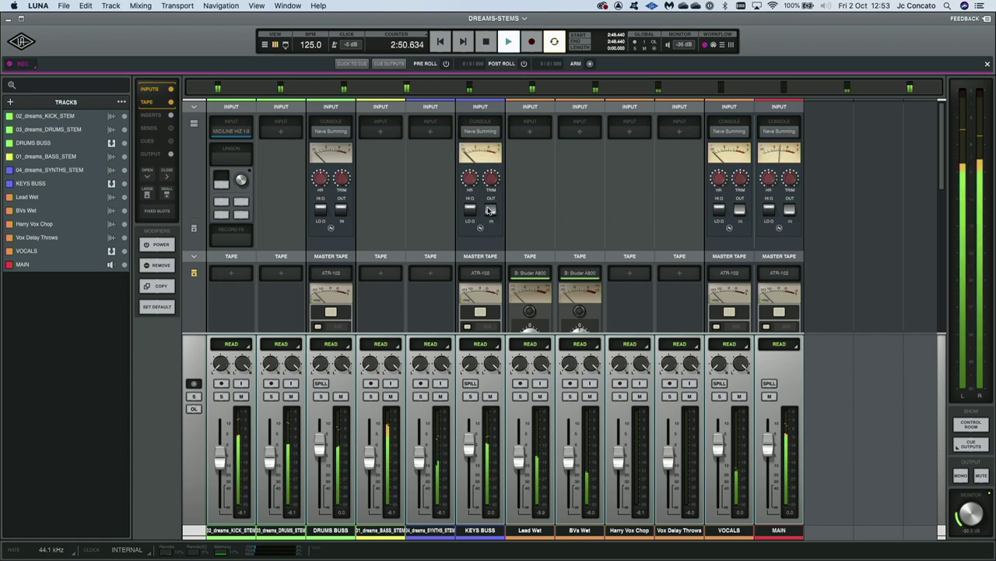
pyautogui.click(341, 208)
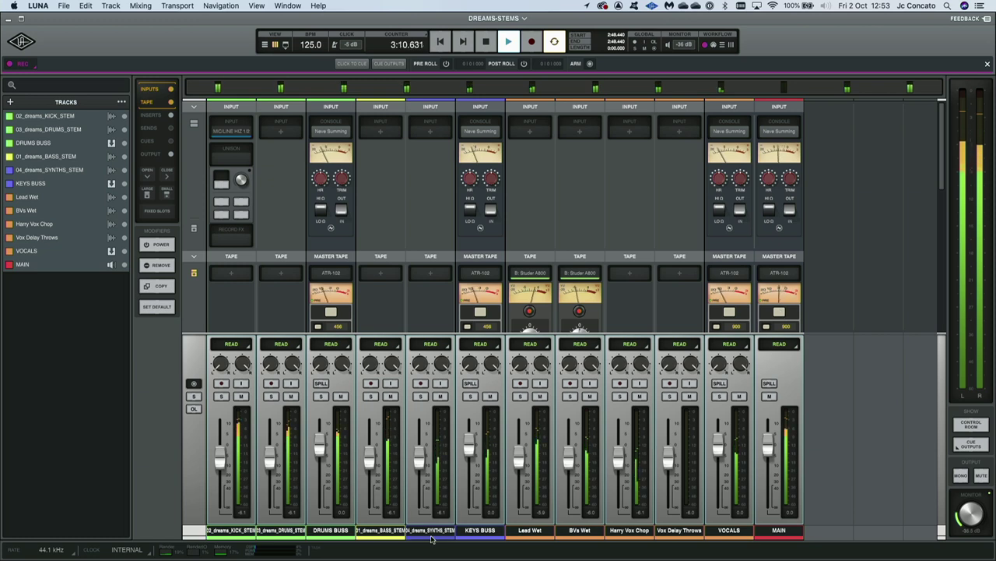
# Solo 01_dreams_BASS_STEM instead of the kick, play it, and bypass the KEYS BUSS ATR-102
pyautogui.click(372, 397)
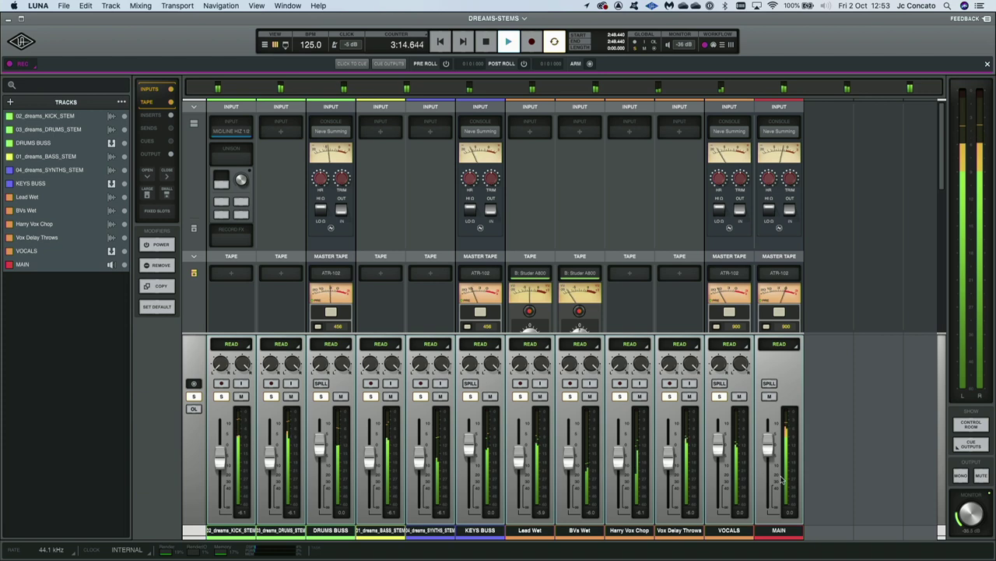
pyautogui.click(790, 532)
pyautogui.press('space')
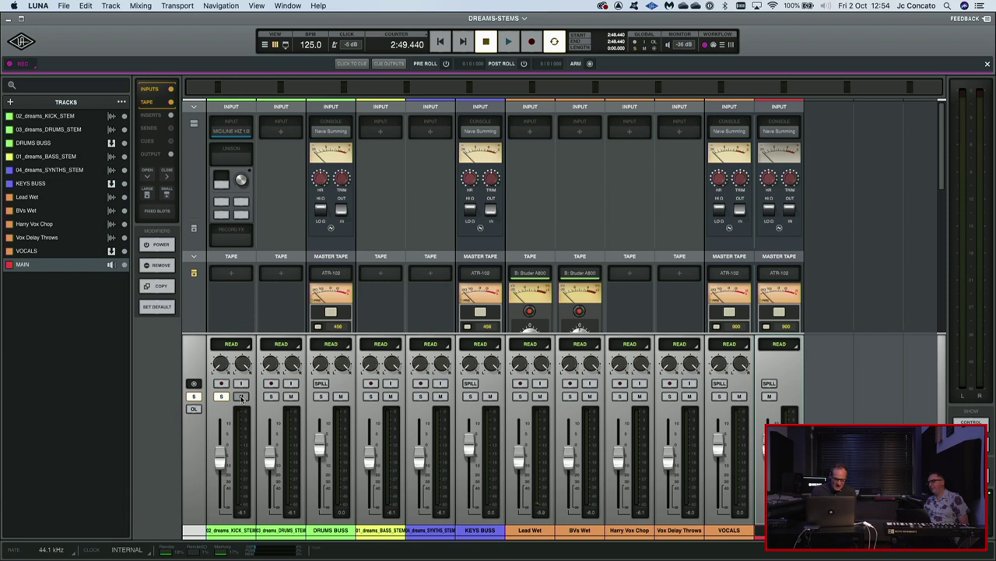
pyautogui.click(225, 396)
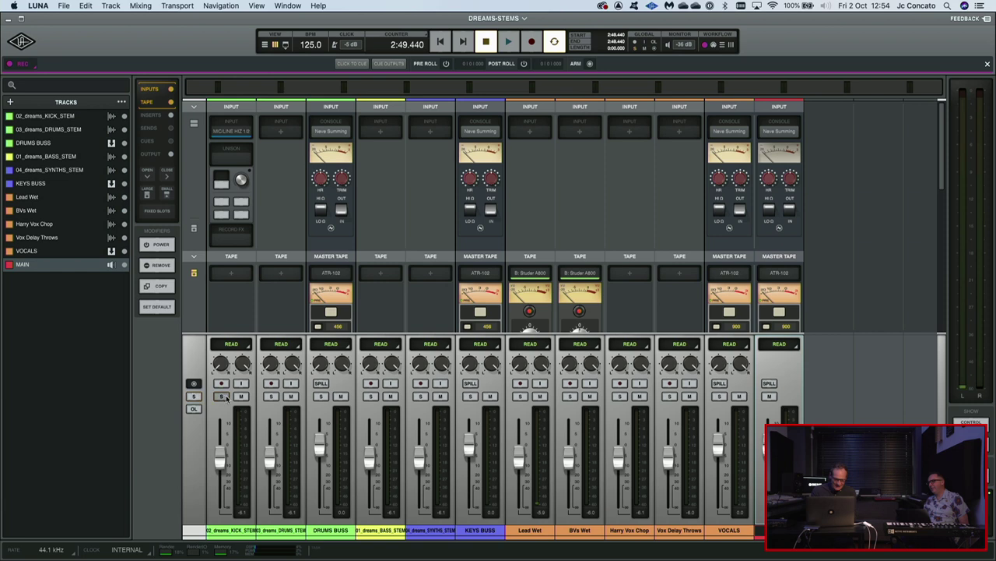
pyautogui.click(372, 396)
pyautogui.press('space')
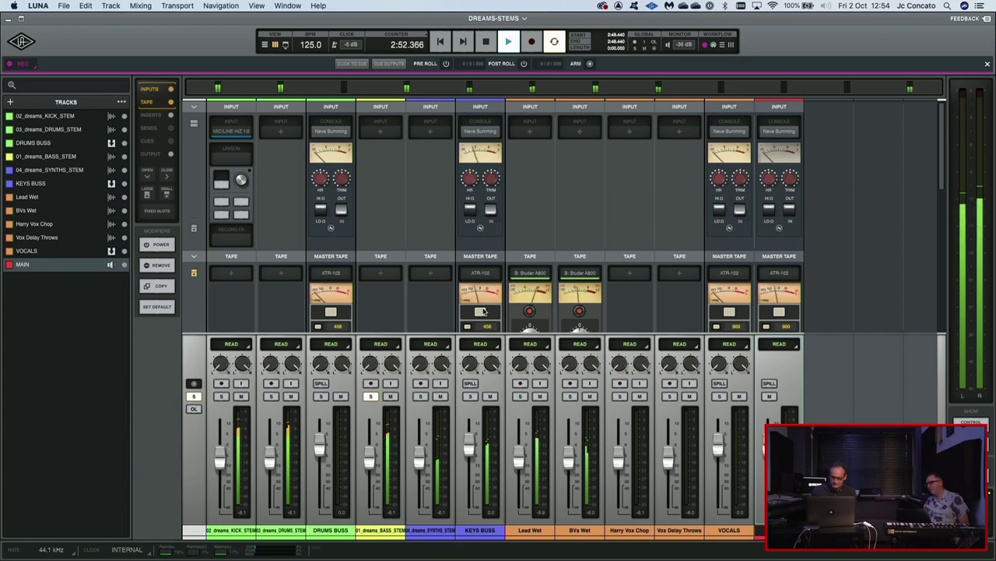
pyautogui.click(481, 312)
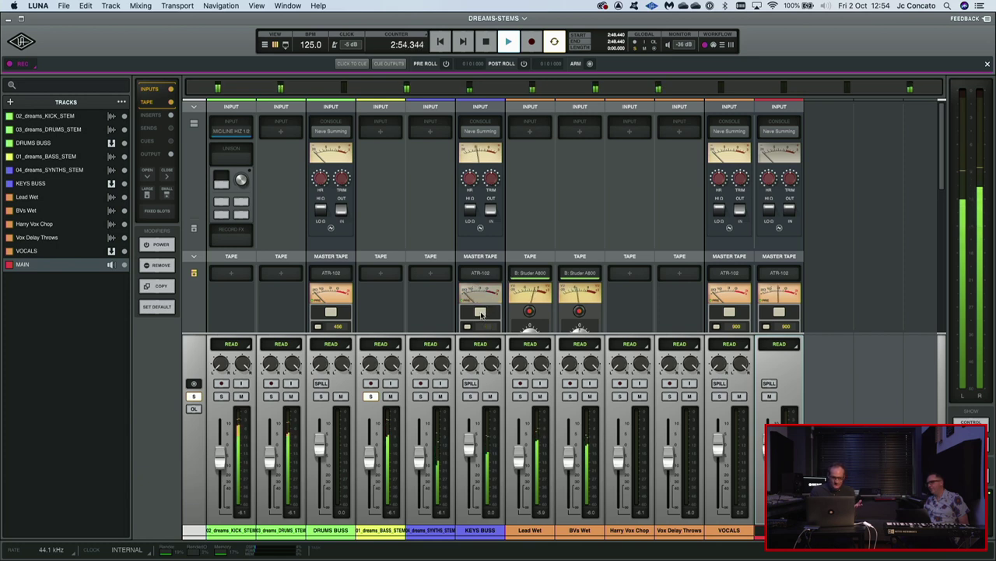
# Re-enable the KEYS BUSS ATR-102, un-solo the bass stem and stop playback at 2:49.440
pyautogui.scroll(-3, 499, 292)
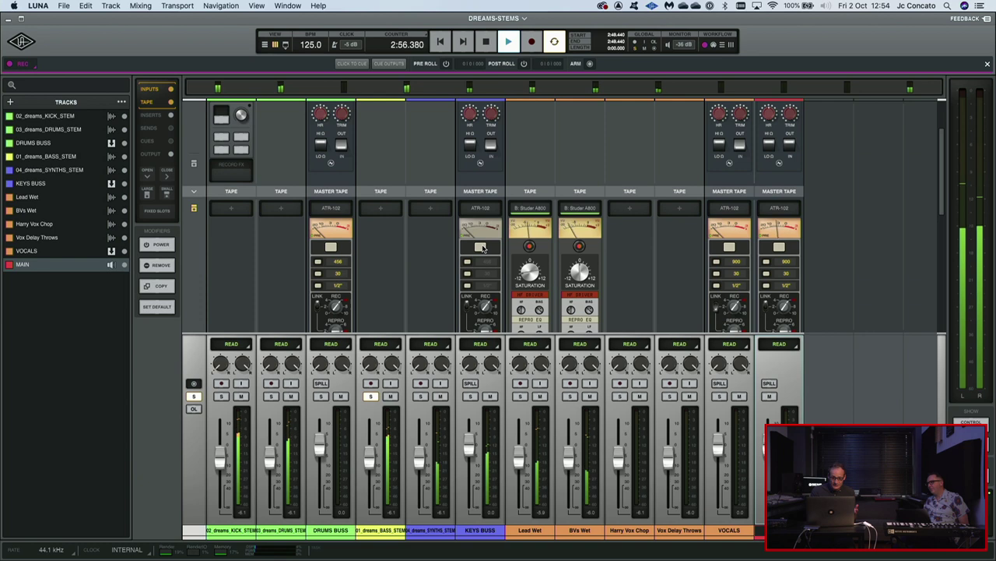
pyautogui.click(480, 247)
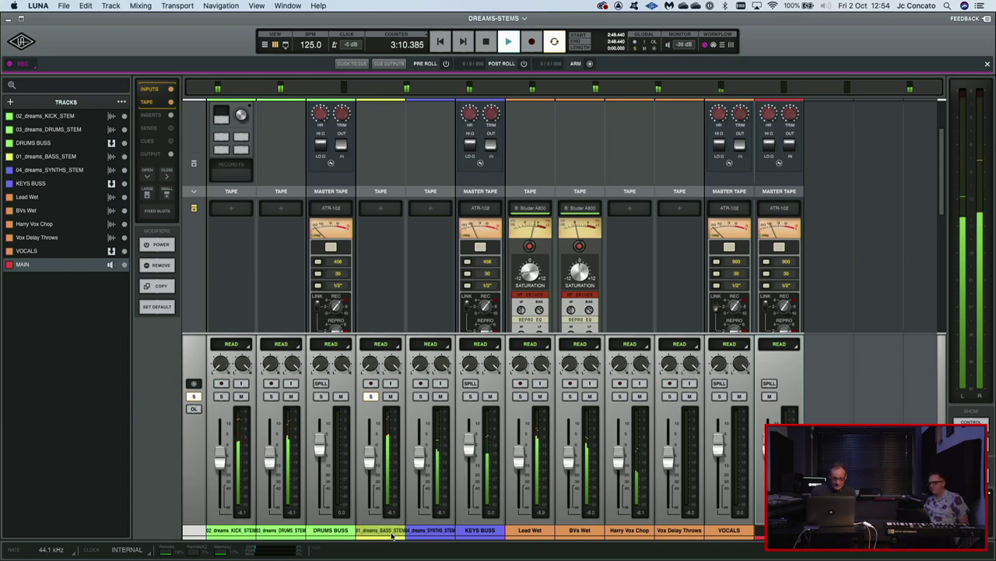
pyautogui.click(371, 396)
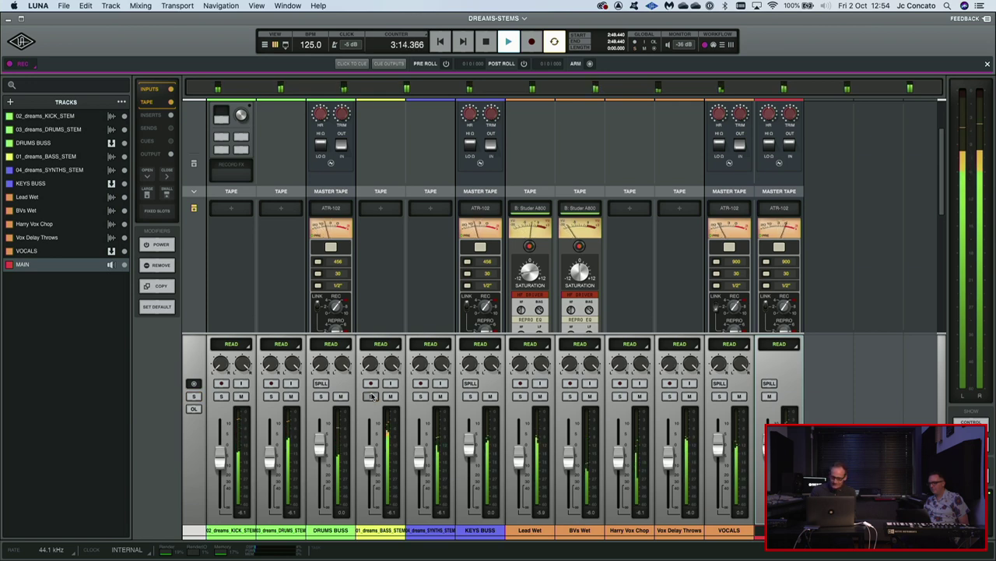
pyautogui.press('space')
# Play the full mix through once, stop it, and bring the Notes talking points forward
pyautogui.scroll(2, 825, 265)
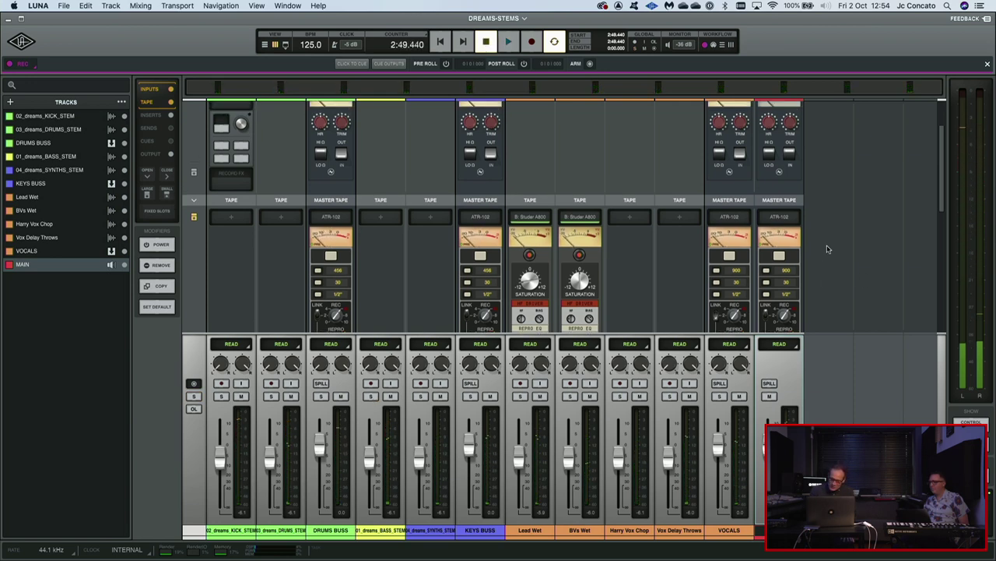
pyautogui.scroll(-10, 827, 250)
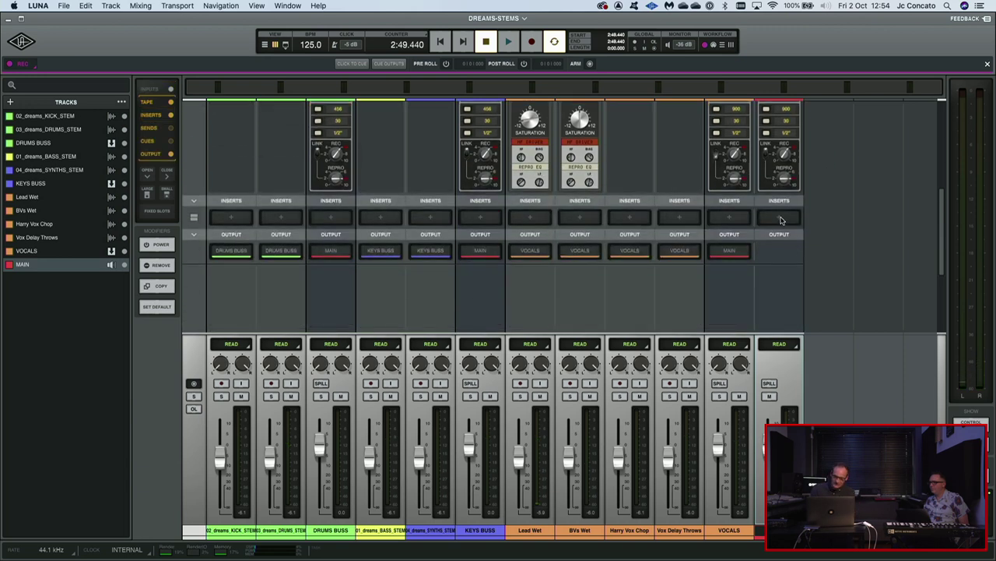
pyautogui.scroll(5, 780, 210)
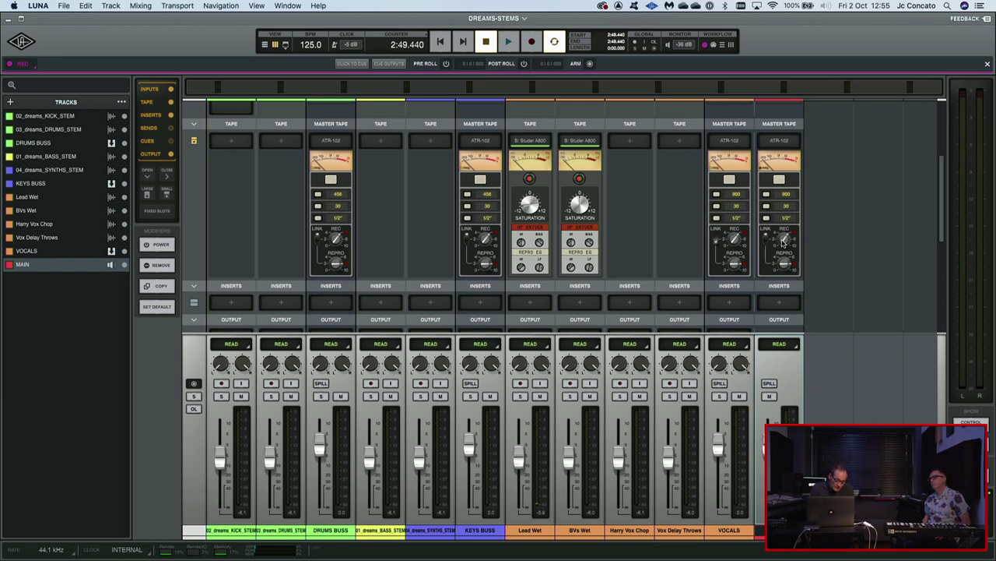
pyautogui.press('space')
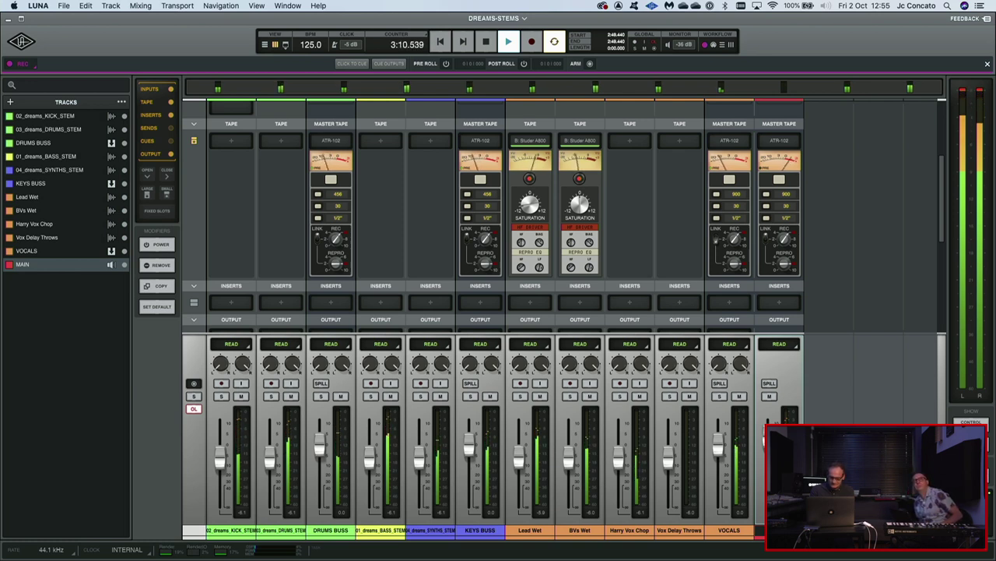
pyautogui.press('space')
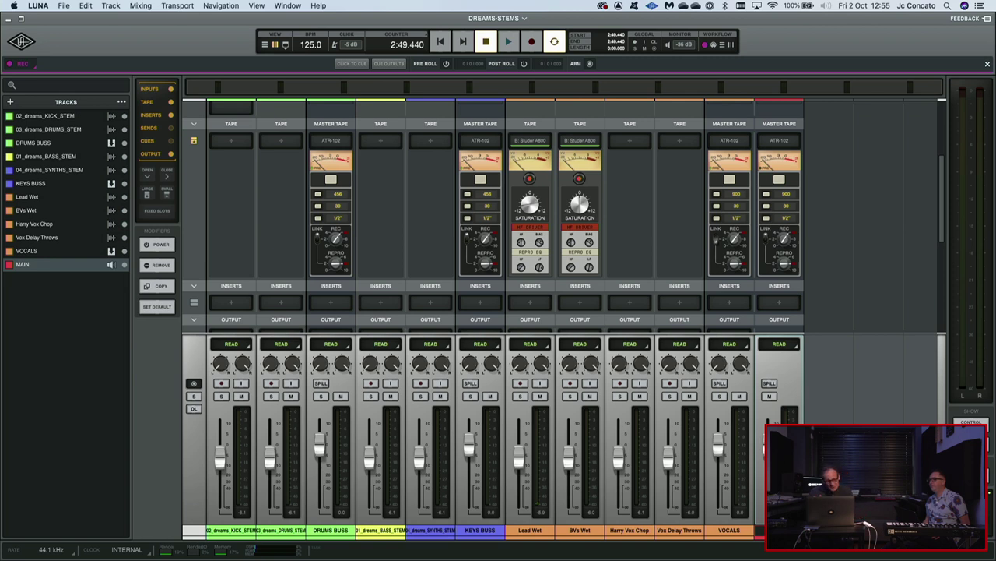
pyautogui.press('super+Tab')
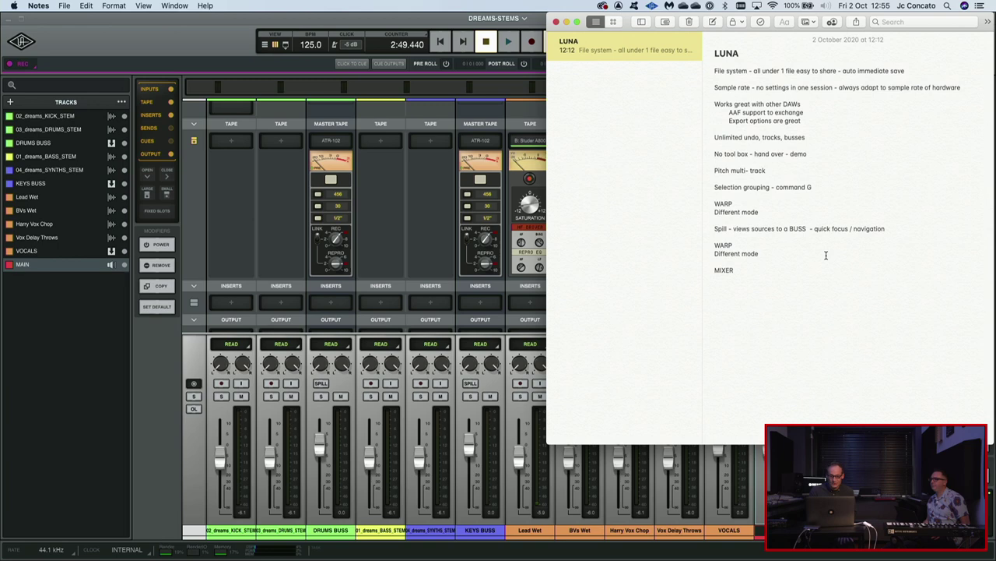
# Bring the LUNA DREAMS-STEMS timeline back in front of Notes
pyautogui.click(272, 17)
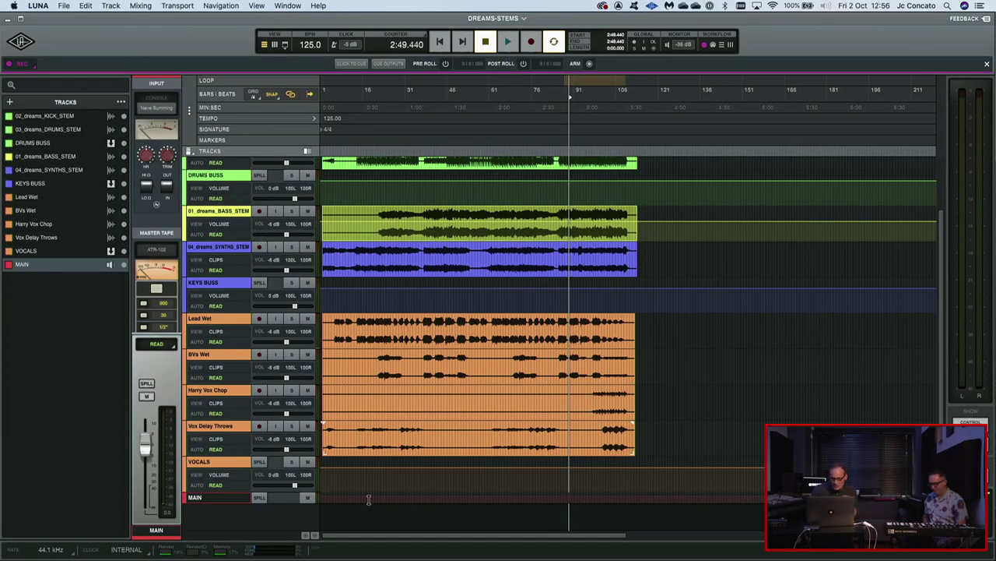
# Select all clips, enlarge the track rows, set clip gain to -1.5 dB and play from 0:00
pyautogui.moveTo(653, 490); pyautogui.dragTo(452, 313)
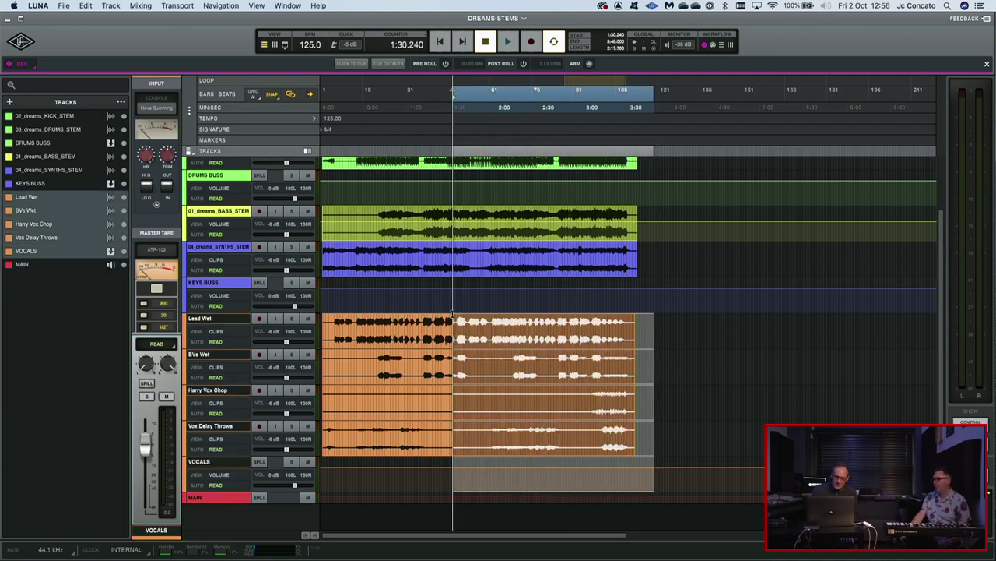
pyautogui.press('super+a')
pyautogui.scroll(2, 427, 221)
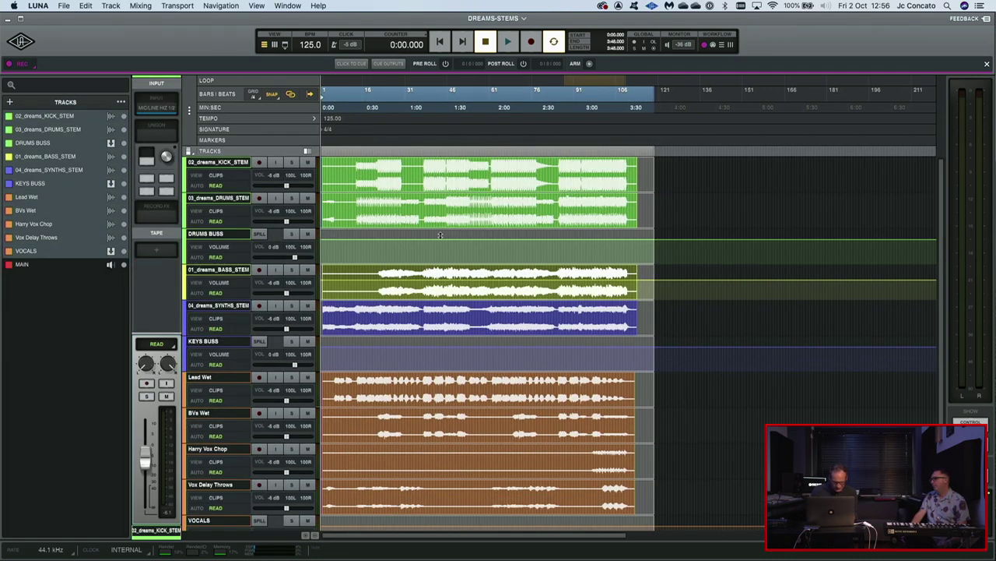
pyautogui.hotkey('ctrl', 'Up')
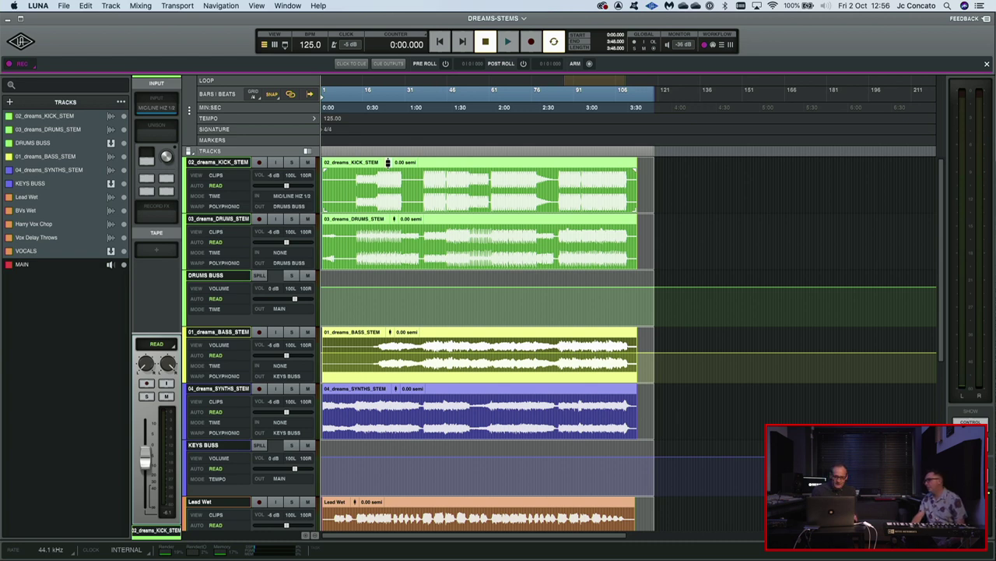
pyautogui.moveTo(388, 162)
pyautogui.mouseDown()
pyautogui.moveTo(387, 180)
pyautogui.moveTo(387, 162)
pyautogui.mouseUp()
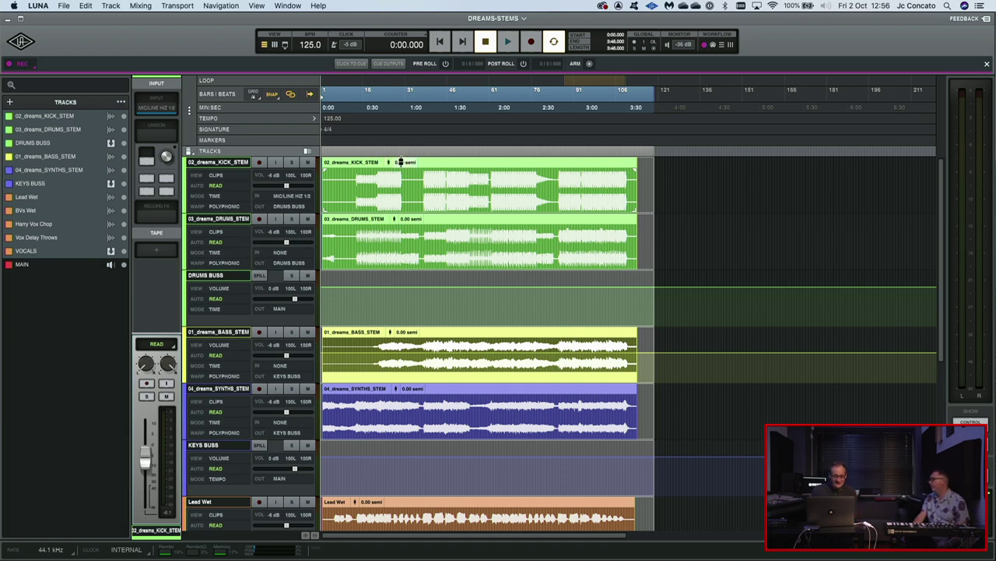
pyautogui.press('space')
pyautogui.press('space')
pyautogui.press('space')
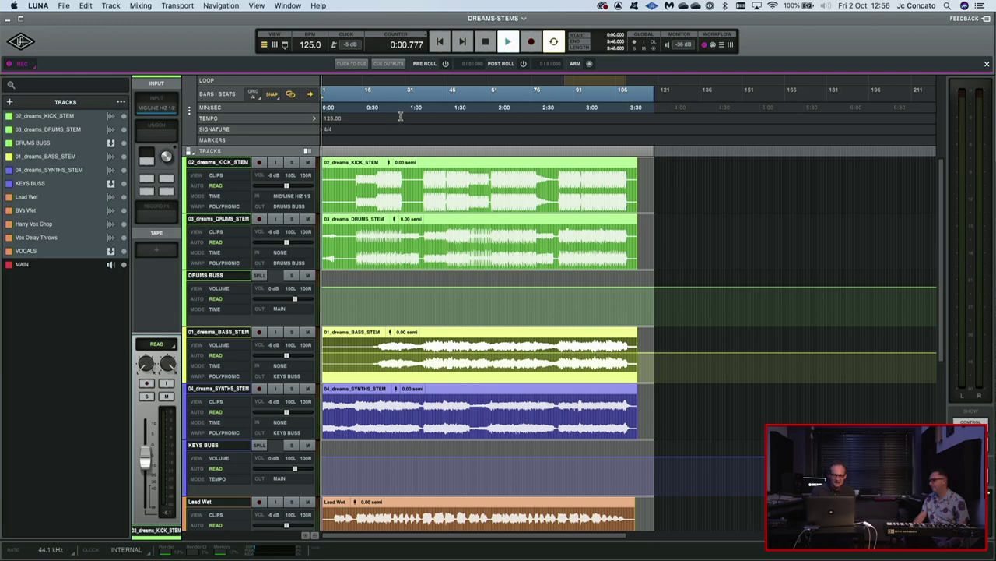
# Start playback and select all tracks from the session start, enlarging the track rows
pyautogui.click(389, 121)
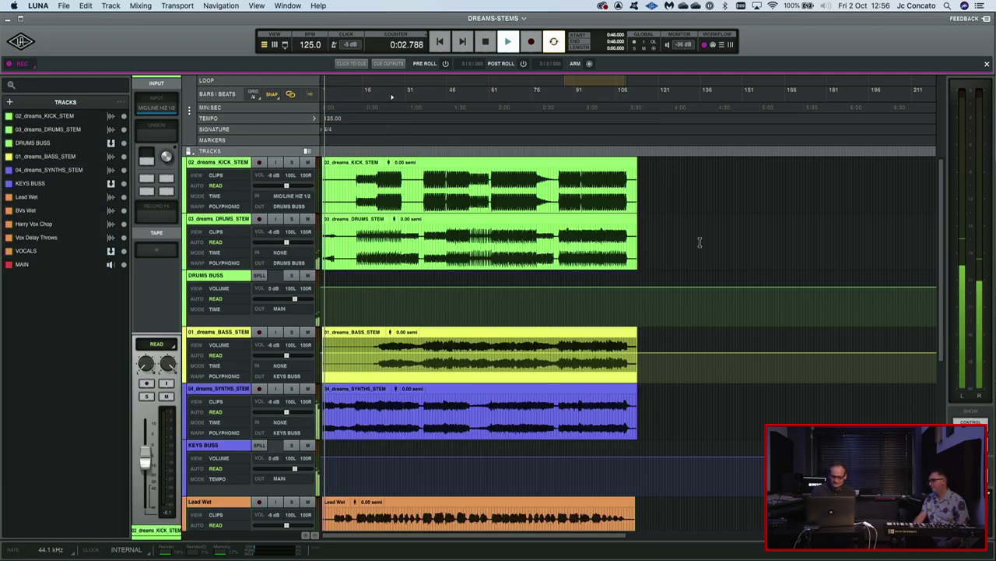
pyautogui.moveTo(687, 173); pyautogui.dragTo(358, 510)
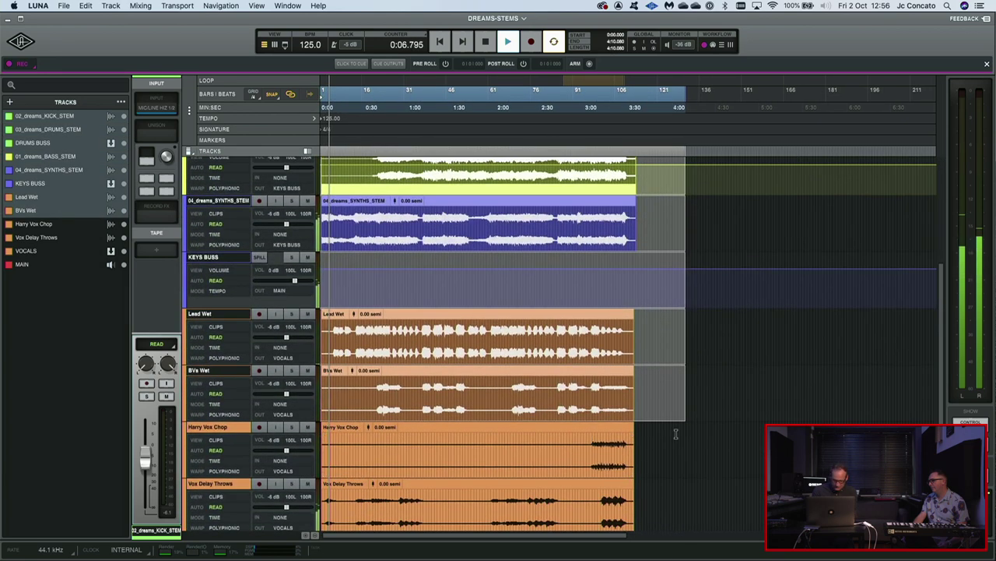
pyautogui.scroll(-3, 676, 434)
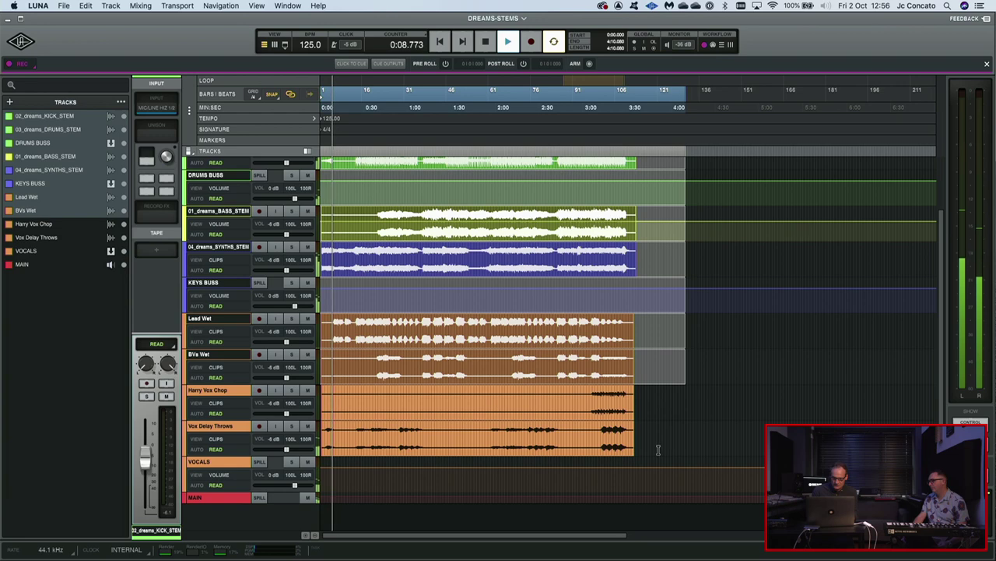
pyautogui.moveTo(659, 447); pyautogui.dragTo(456, 78)
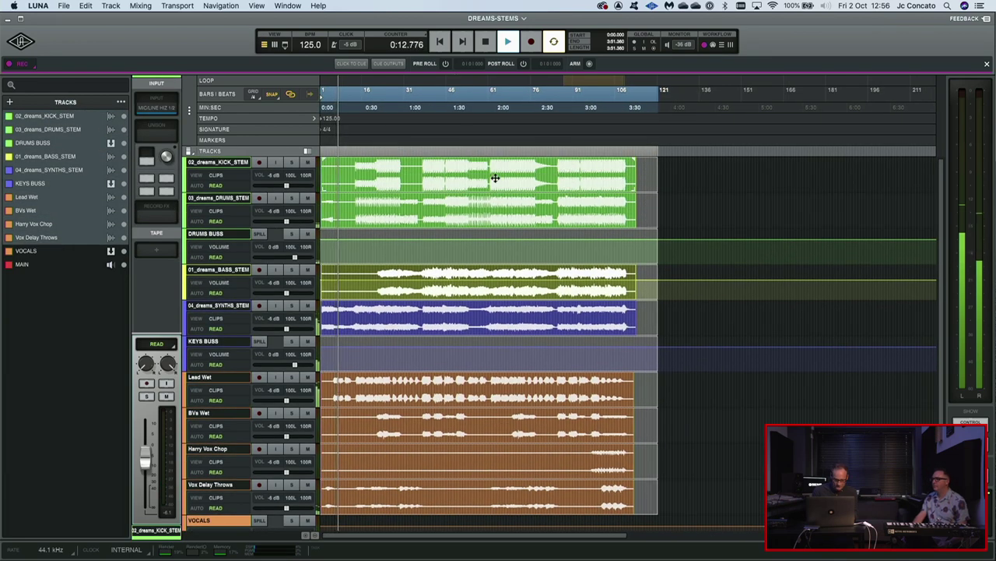
pyautogui.hotkey('ctrl', 'Up')
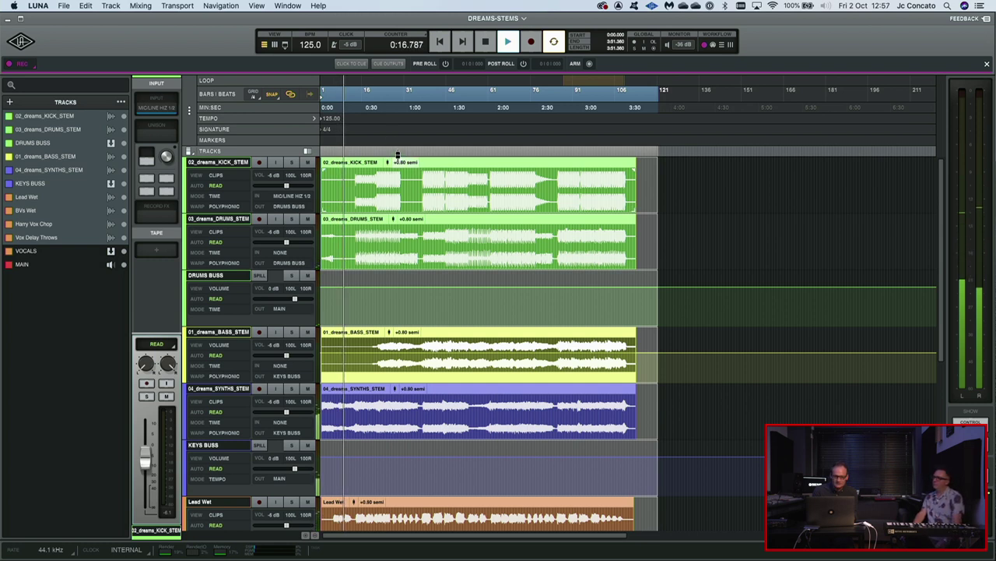
# Audition the clips at +1.00 and -1.70 semi, stop, and reset pitch to 0.00 semi
pyautogui.moveTo(398, 159); pyautogui.dragTo(398, 156)
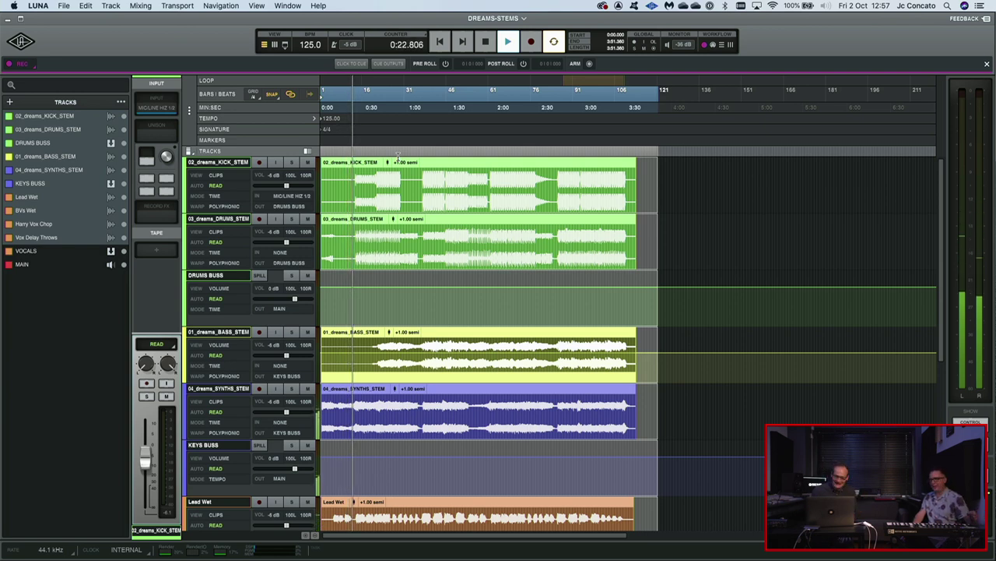
pyautogui.moveTo(398, 162); pyautogui.dragTo(395, 176)
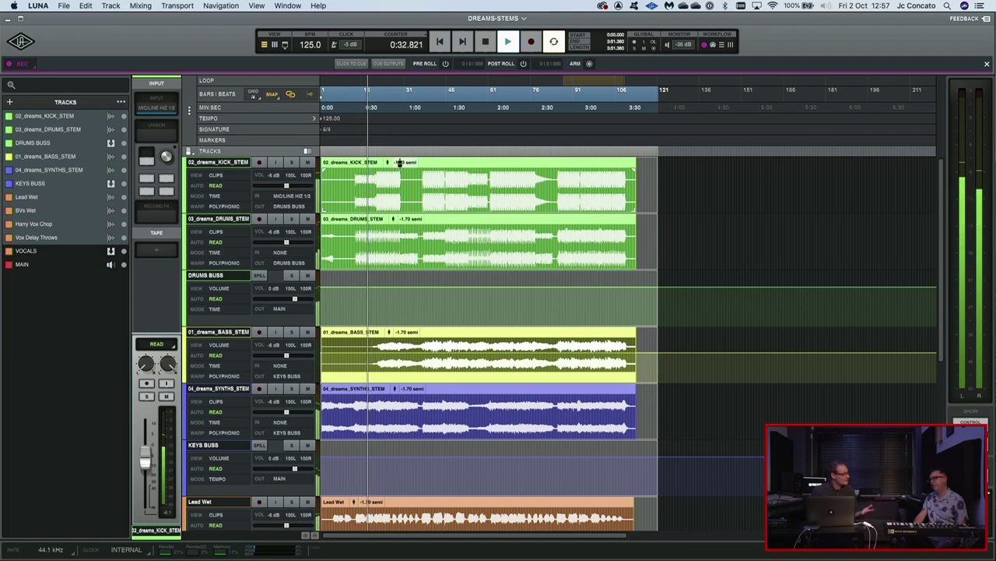
pyautogui.press('space')
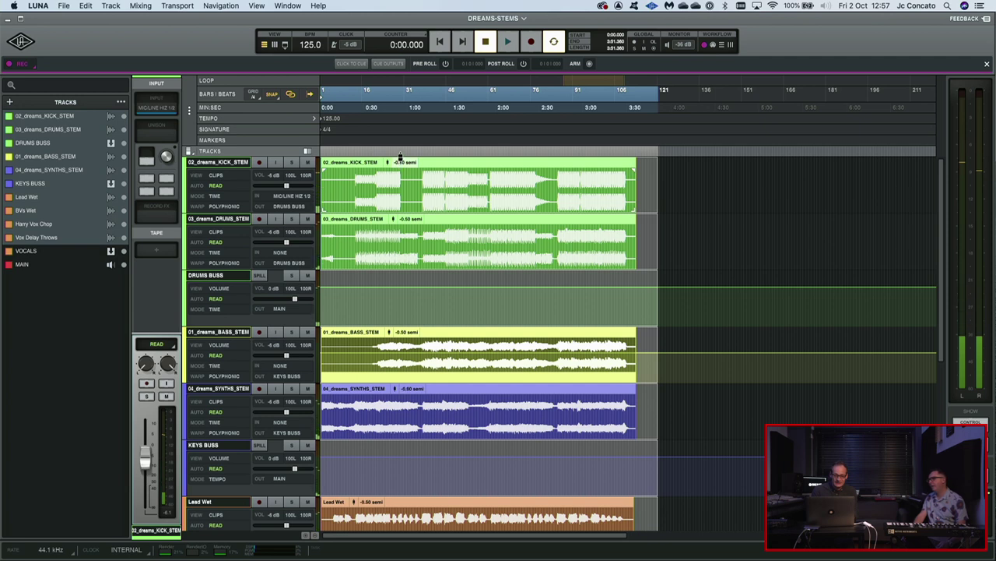
pyautogui.moveTo(399, 163); pyautogui.dragTo(400, 153)
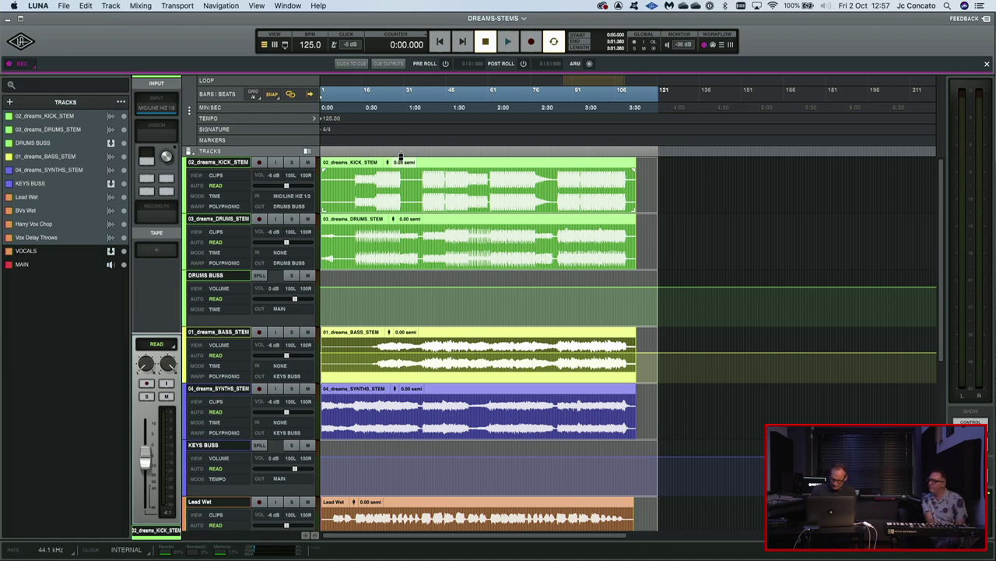
pyautogui.scroll(5, 400, 159)
# Scroll back to bar 1 and select bars 13 to 25 across all tracks
pyautogui.hscroll(-10, 527, 250)
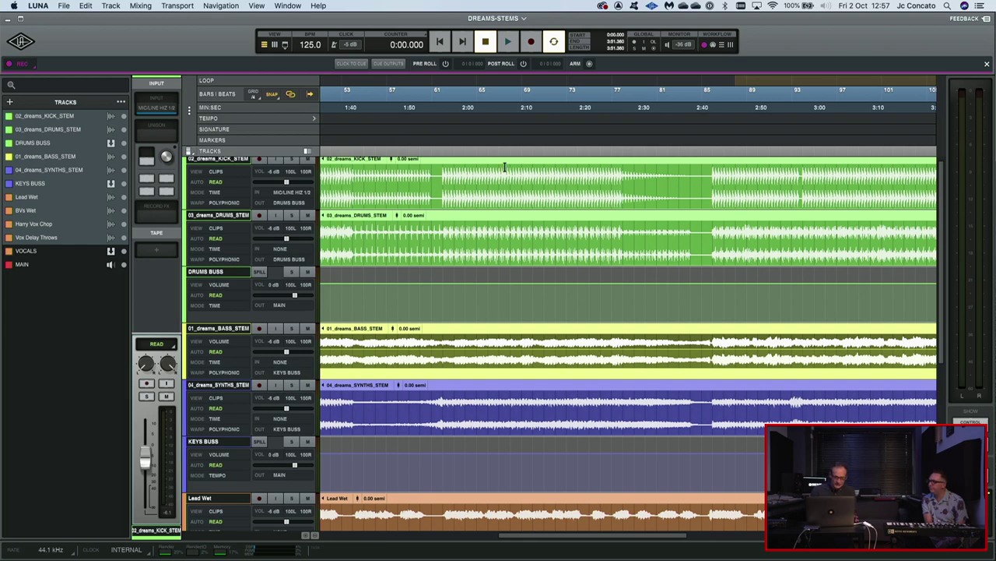
pyautogui.scroll(1, 474, 212)
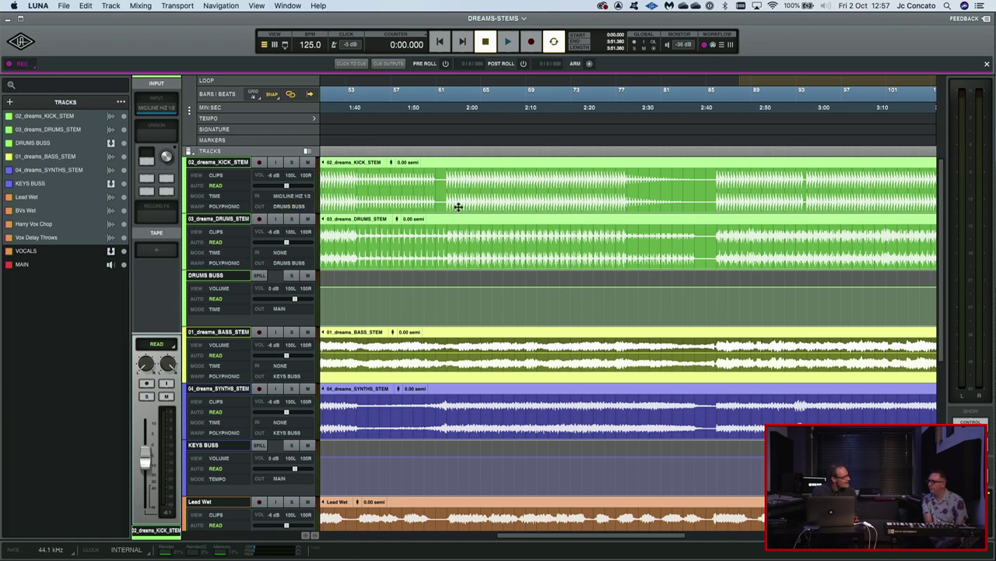
pyautogui.hscroll(-15, 459, 208)
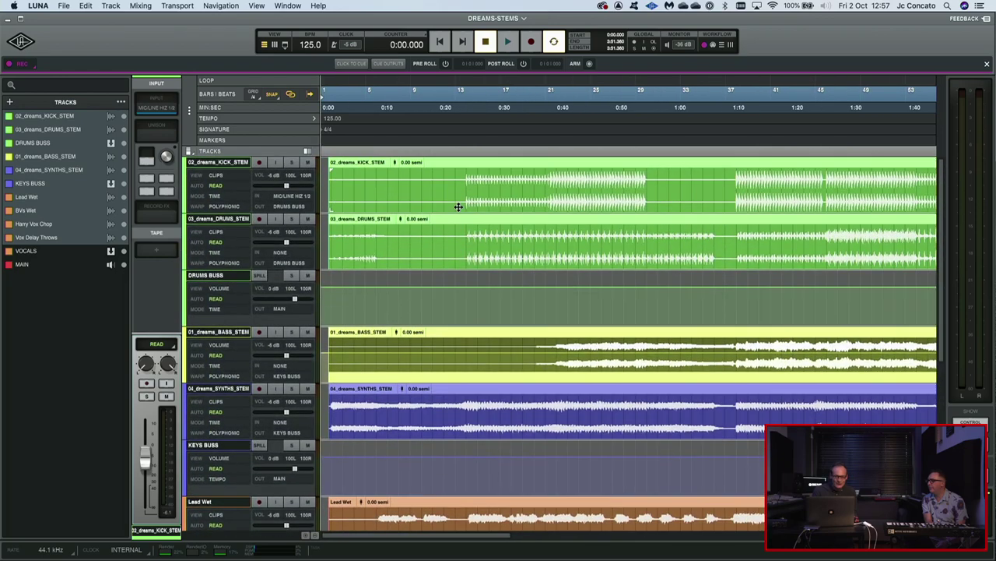
pyautogui.moveTo(369, 190); pyautogui.dragTo(335, 191)
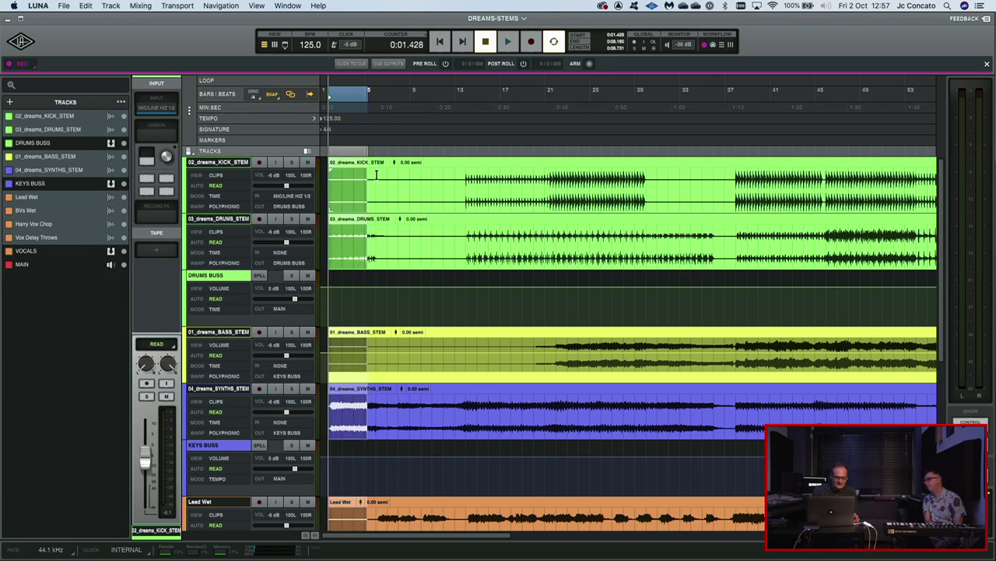
pyautogui.moveTo(441, 185); pyautogui.dragTo(615, 514)
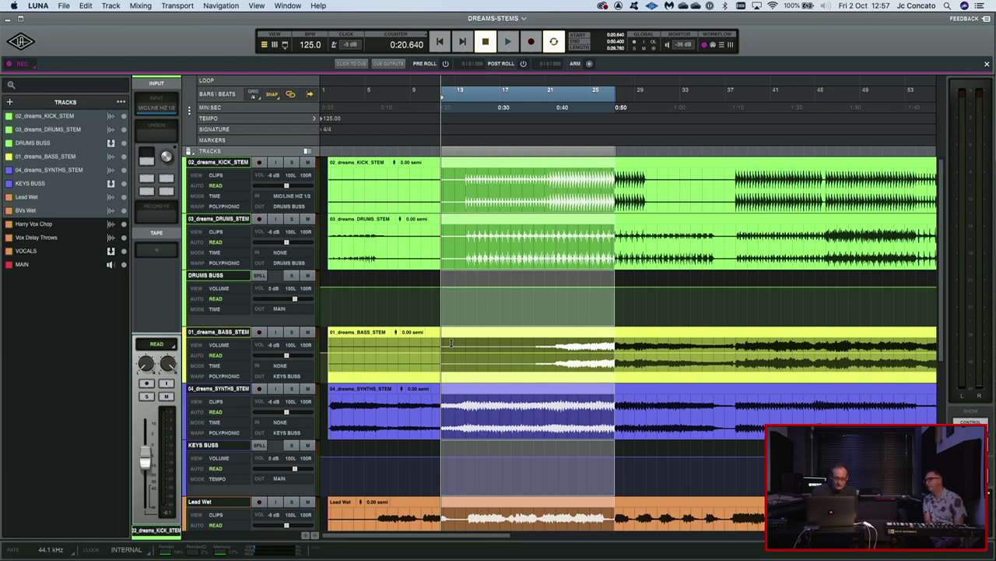
# Review the kick track's Mode and Warp choices, keeping Time mode and Polyphonic warp
pyautogui.click(214, 200)
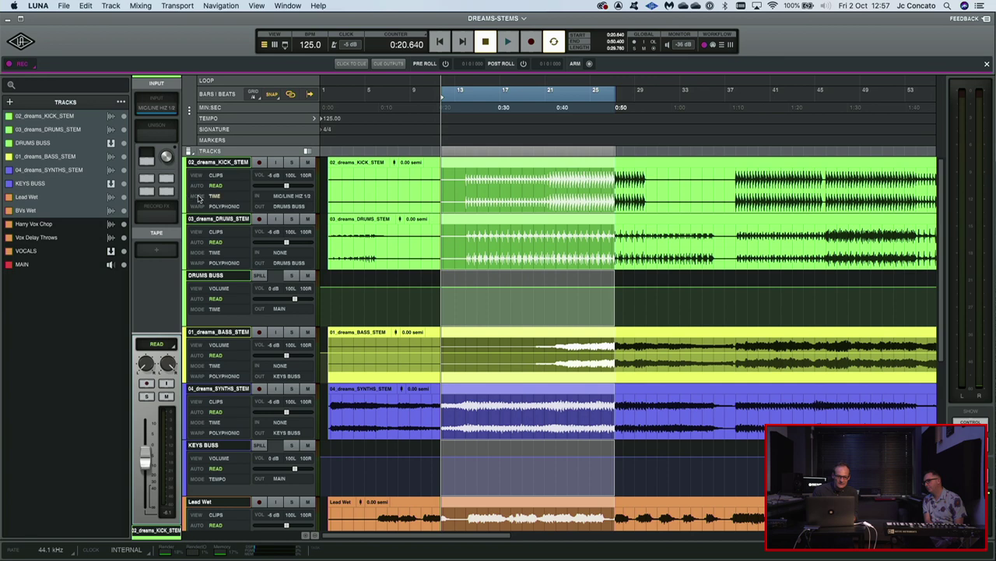
pyautogui.click(191, 200)
pyautogui.click(201, 161)
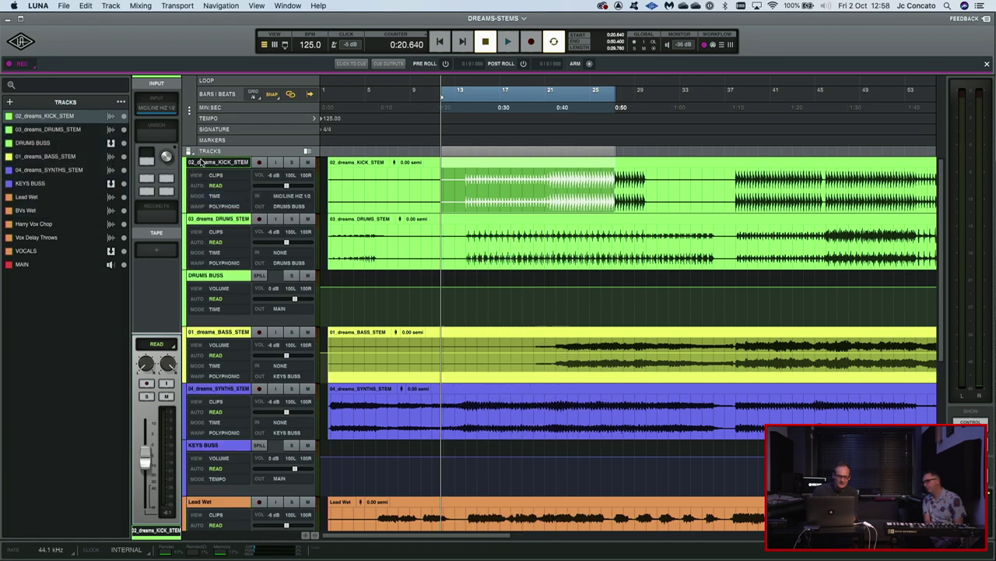
pyautogui.click(227, 205)
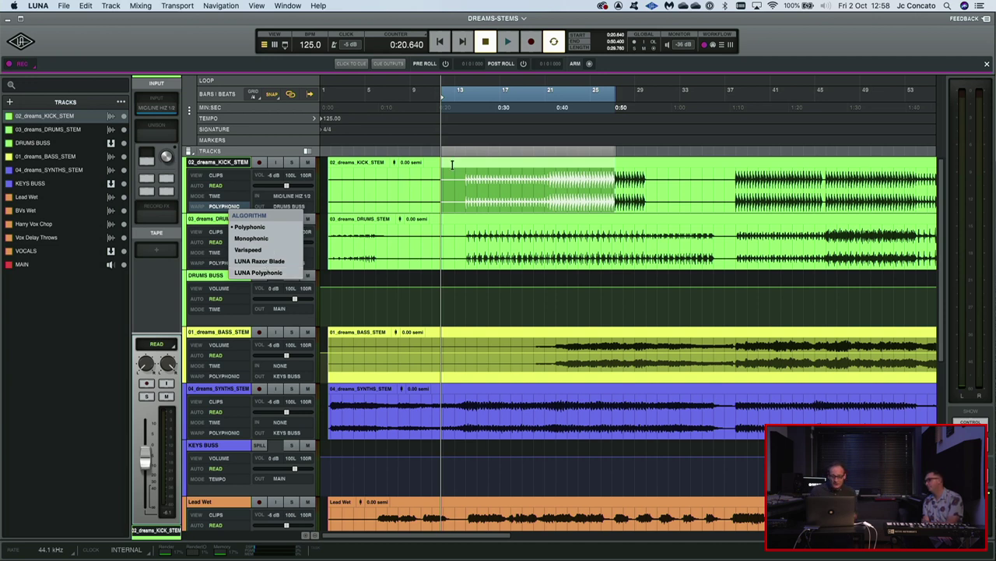
# Set the play position to 0:19.200 and select the 02_dreams_KICK_STEM track
pyautogui.click(431, 137)
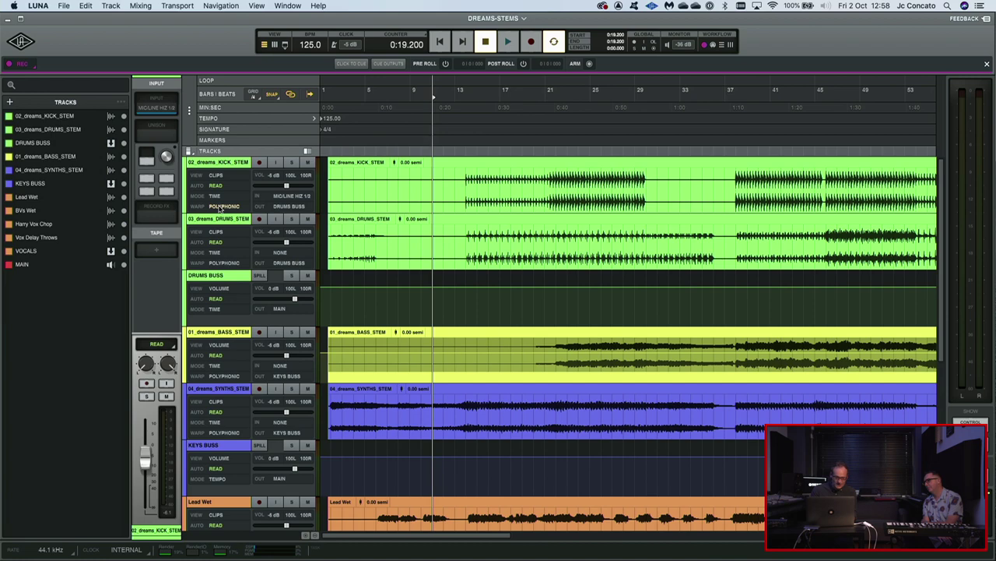
pyautogui.click(222, 168)
pyautogui.scroll(-5, 222, 168)
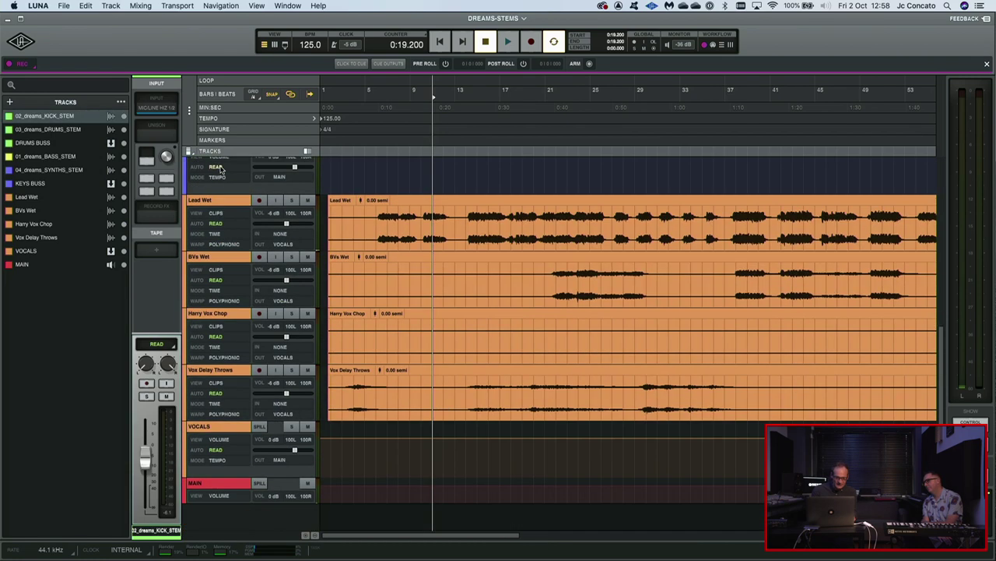
pyautogui.scroll(5, 241, 412)
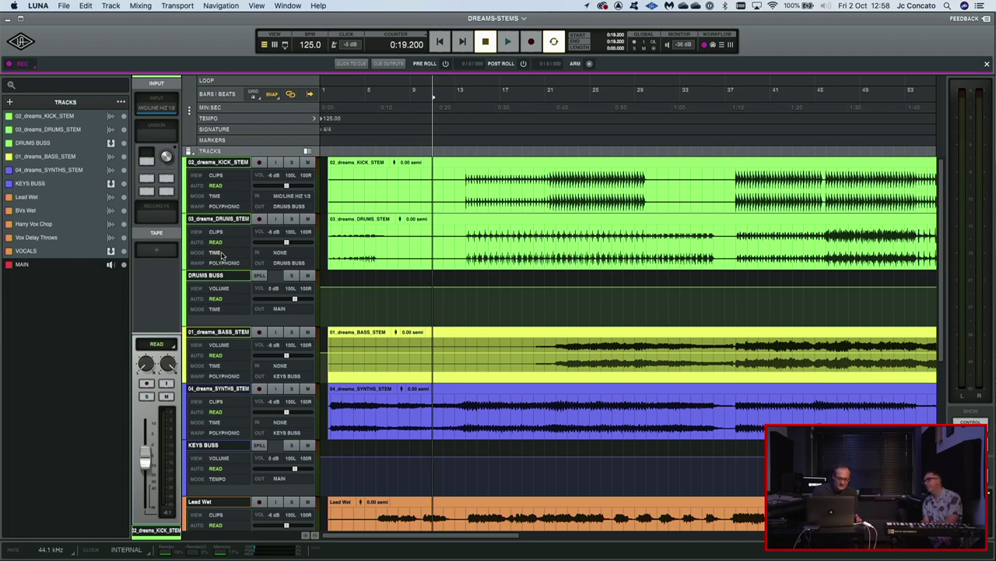
pyautogui.click(220, 263)
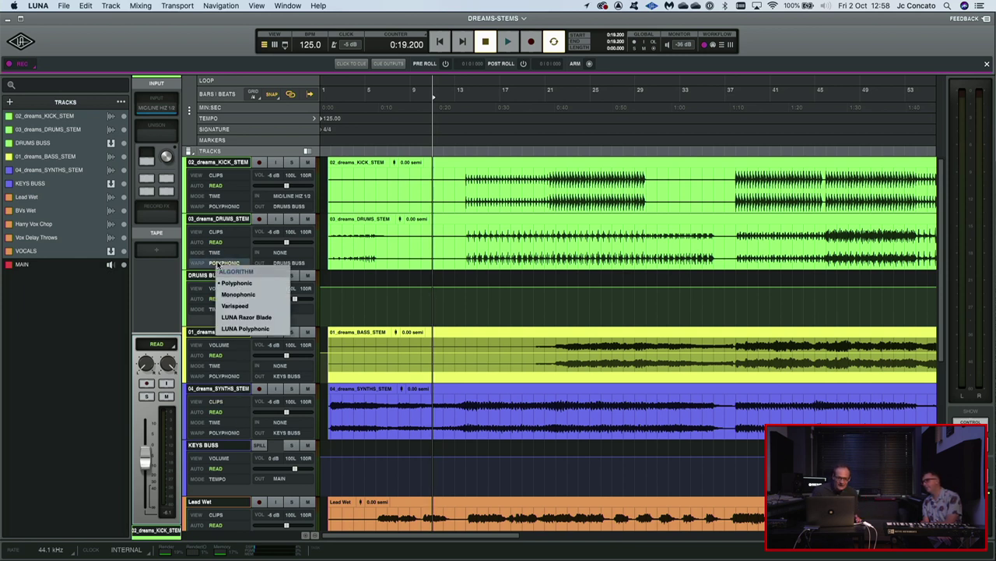
pyautogui.click(224, 306)
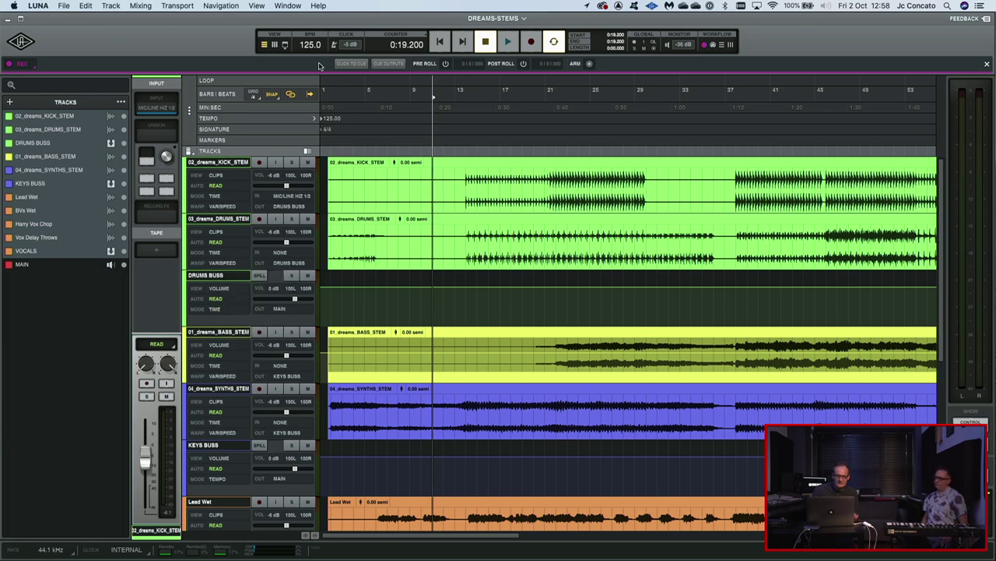
pyautogui.press('space')
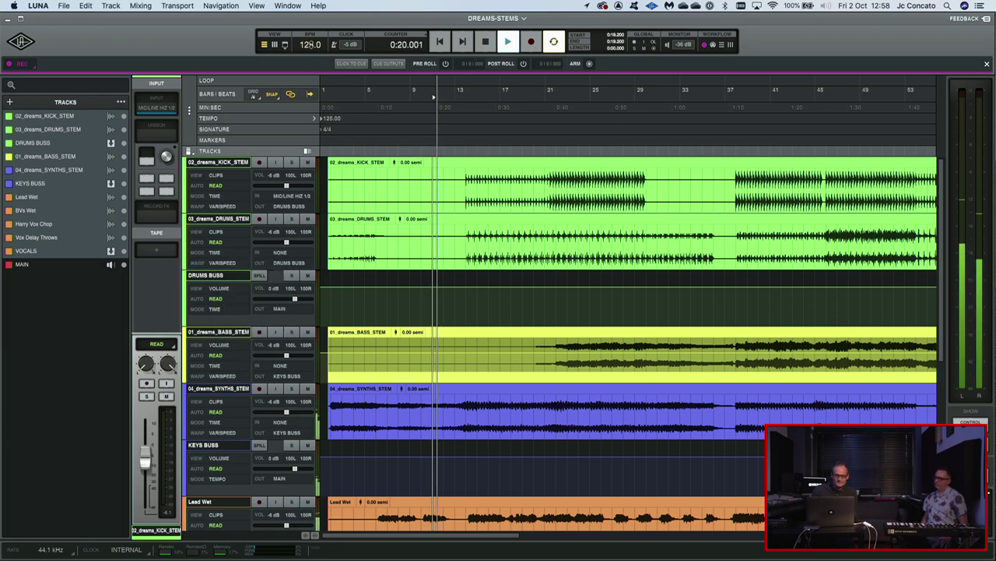
pyautogui.moveTo(315, 53); pyautogui.dragTo(304, 92)
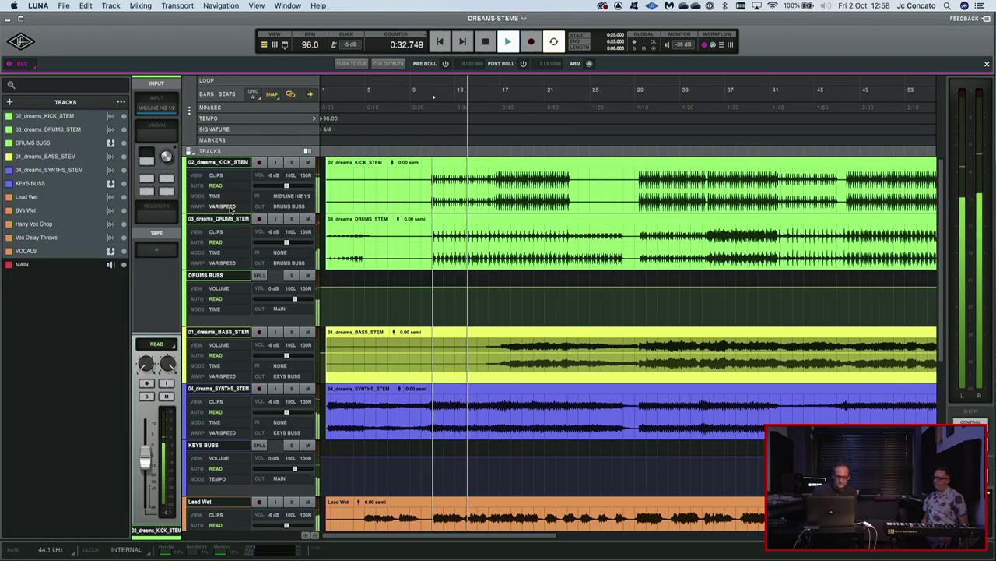
pyautogui.press('space')
pyautogui.click(224, 198)
pyautogui.click(236, 207)
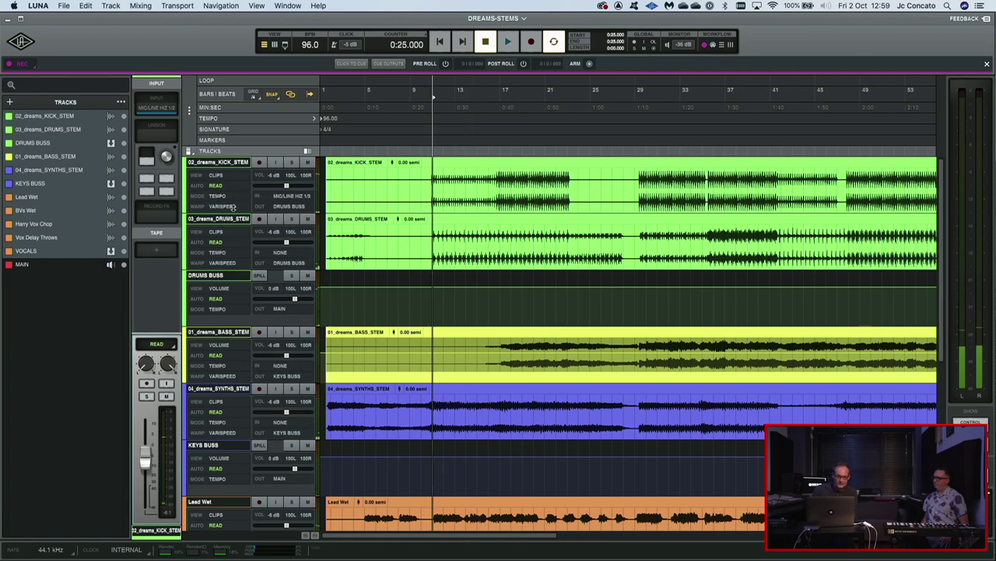
pyautogui.press('space')
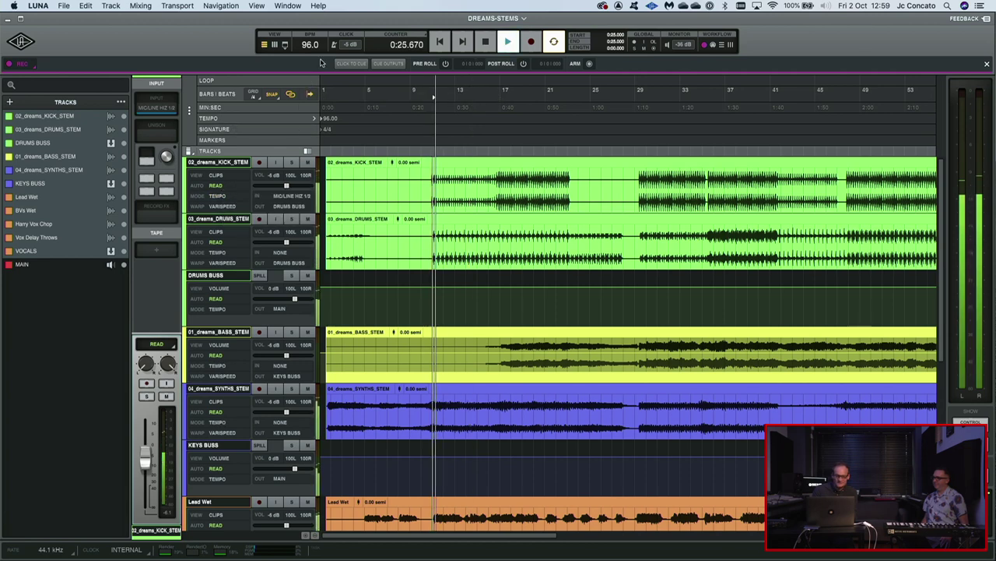
pyautogui.moveTo(309, 45)
pyautogui.mouseDown()
pyautogui.moveTo(306, 59)
pyautogui.moveTo(307, 35)
pyautogui.mouseUp()
pyautogui.press('space')
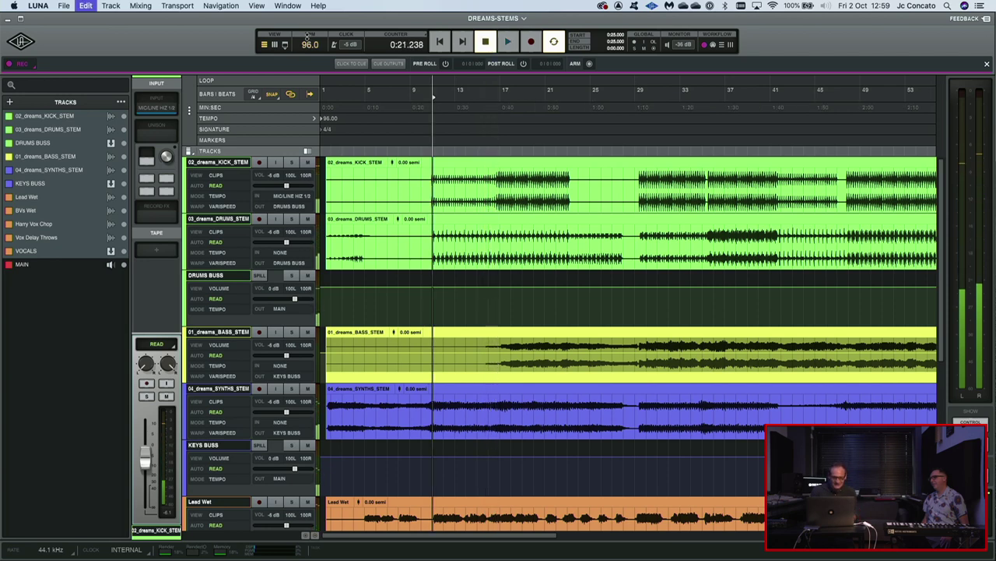
pyautogui.press('super+z')
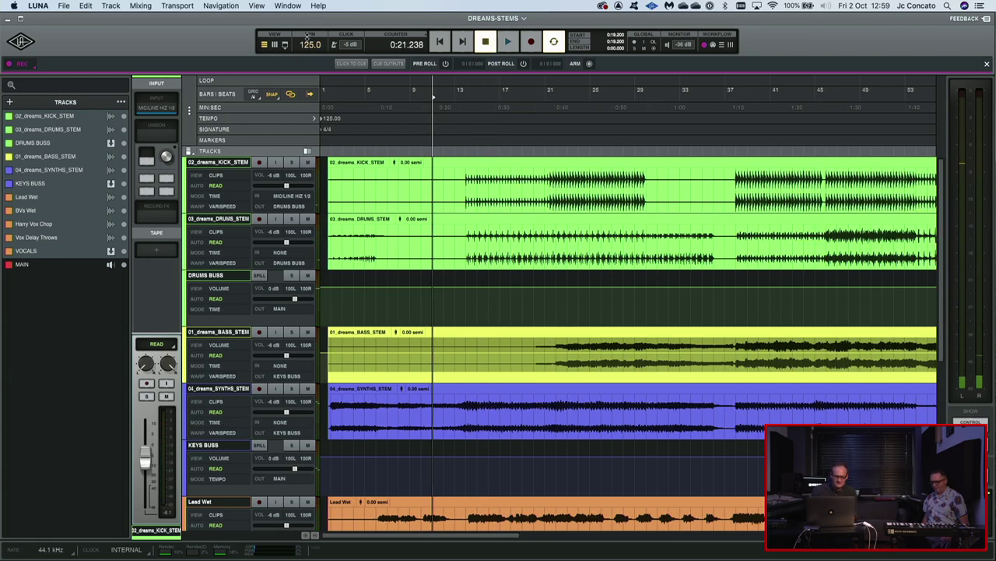
pyautogui.press('space')
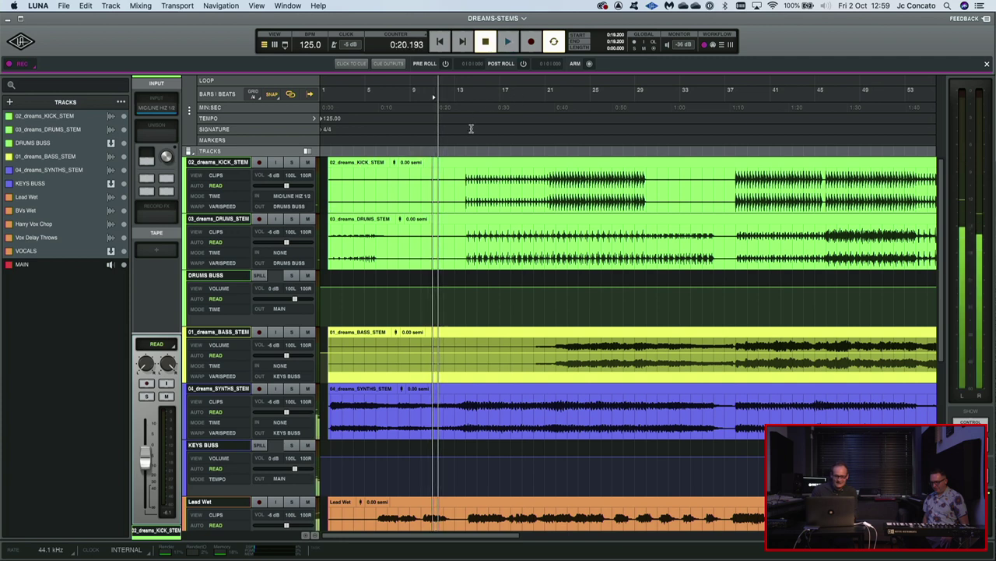
pyautogui.press('space')
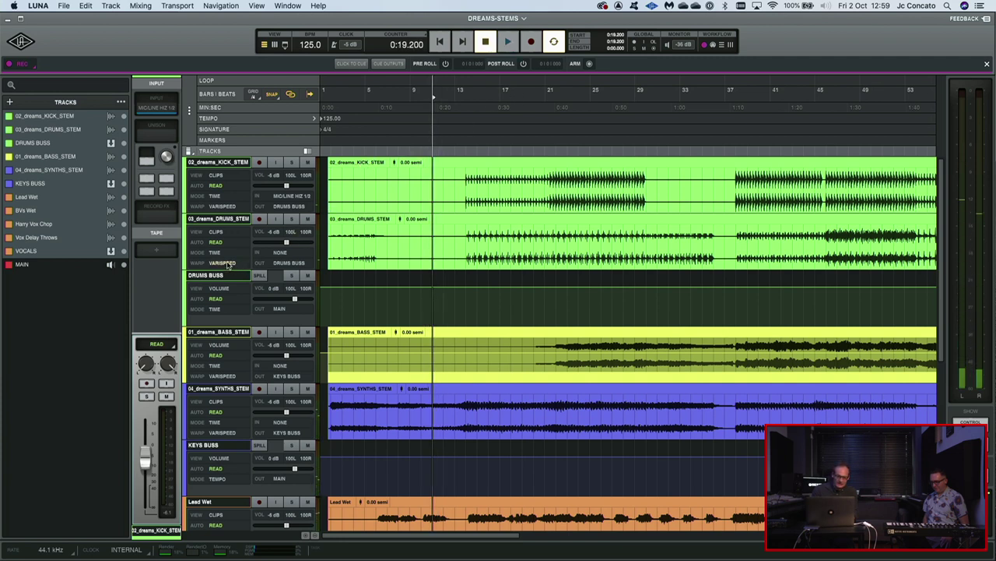
# Set the 03_dreams_DRUMS_STEM track view to Warps
pyautogui.click(226, 263)
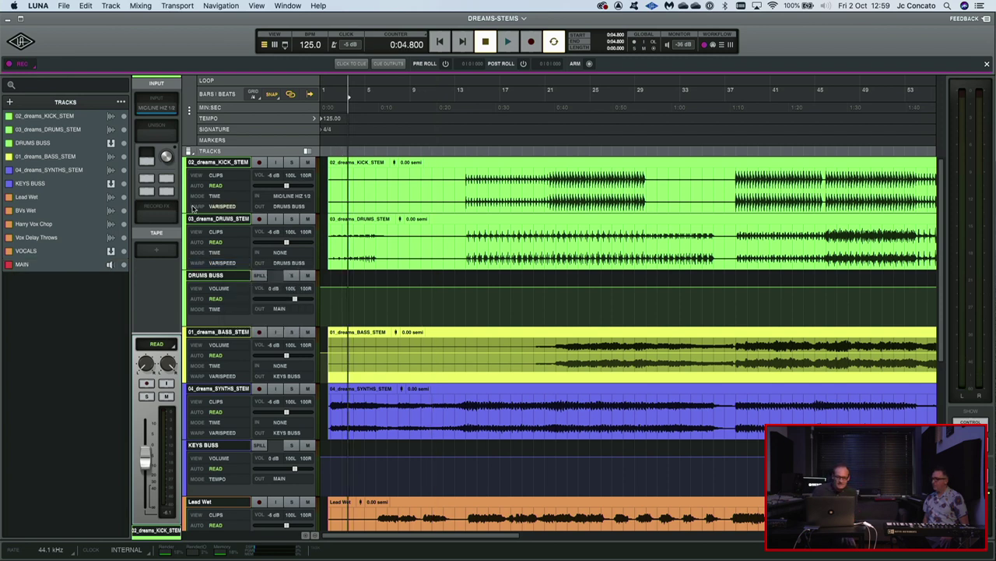
pyautogui.click(196, 233)
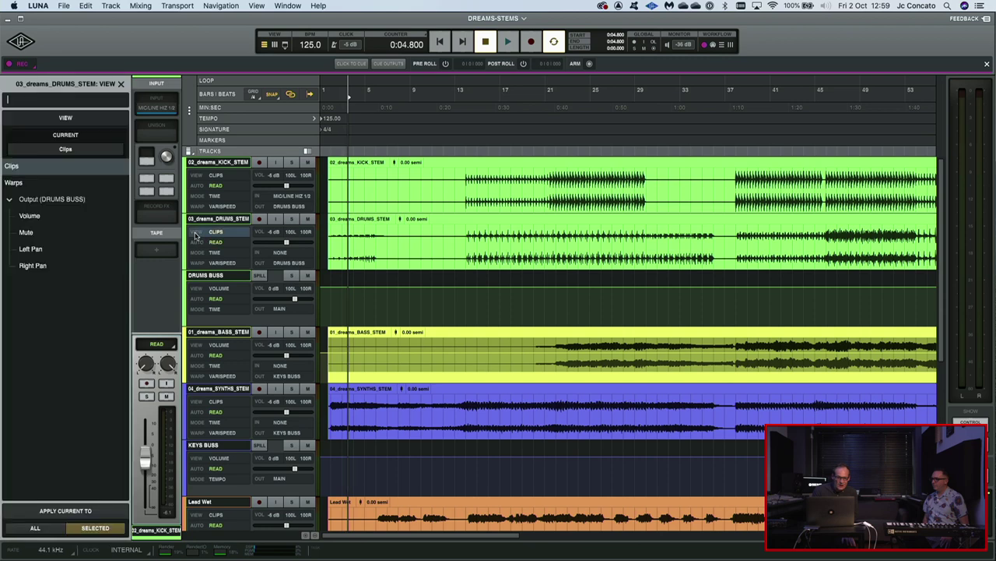
pyautogui.click(209, 234)
pyautogui.click(218, 234)
pyautogui.click(14, 183)
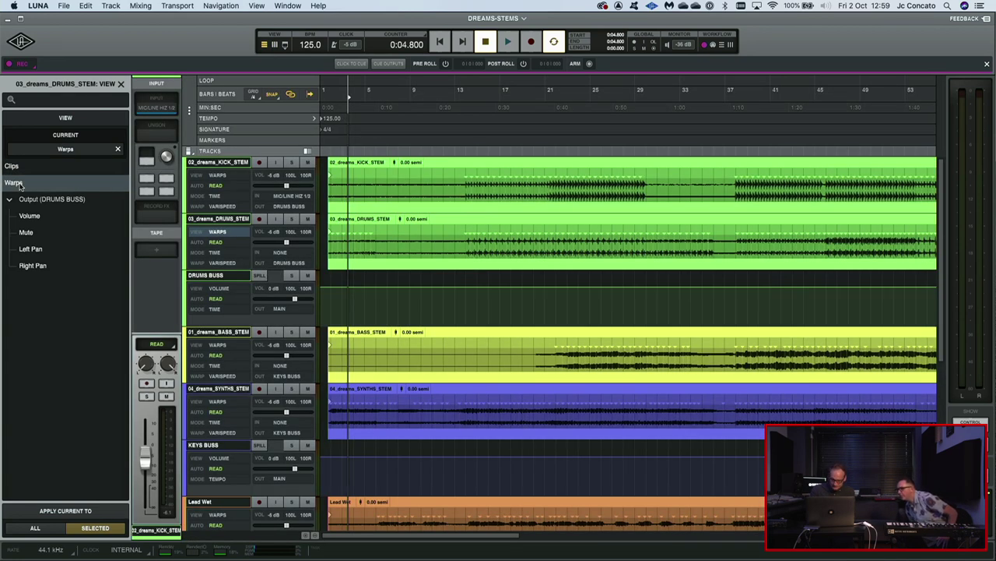
# Zoom into the song start, add warp markers on the drums clip, and bring Notes forward
pyautogui.press('super+bracketright')
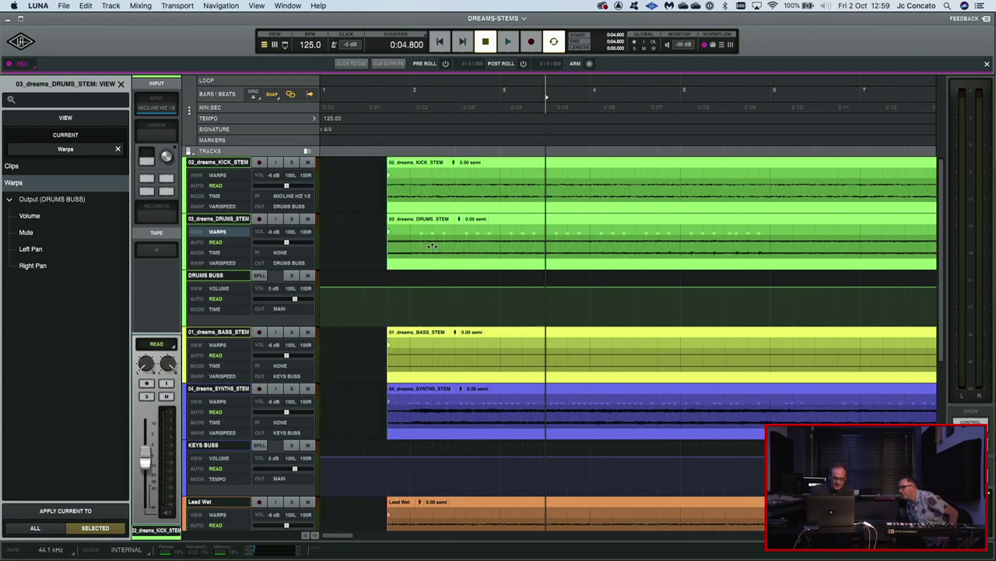
pyautogui.click(432, 246)
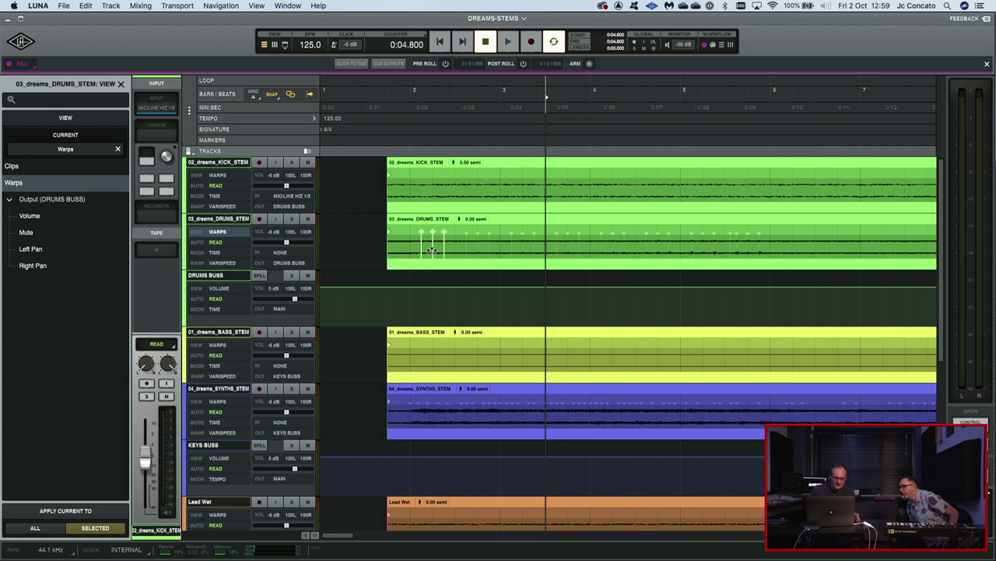
pyautogui.click(433, 248)
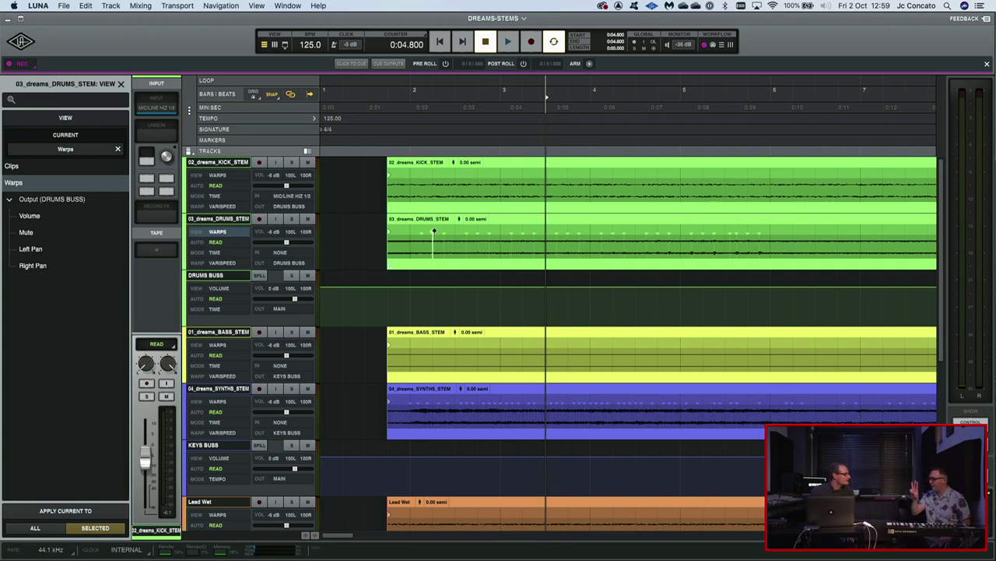
pyautogui.click(432, 254)
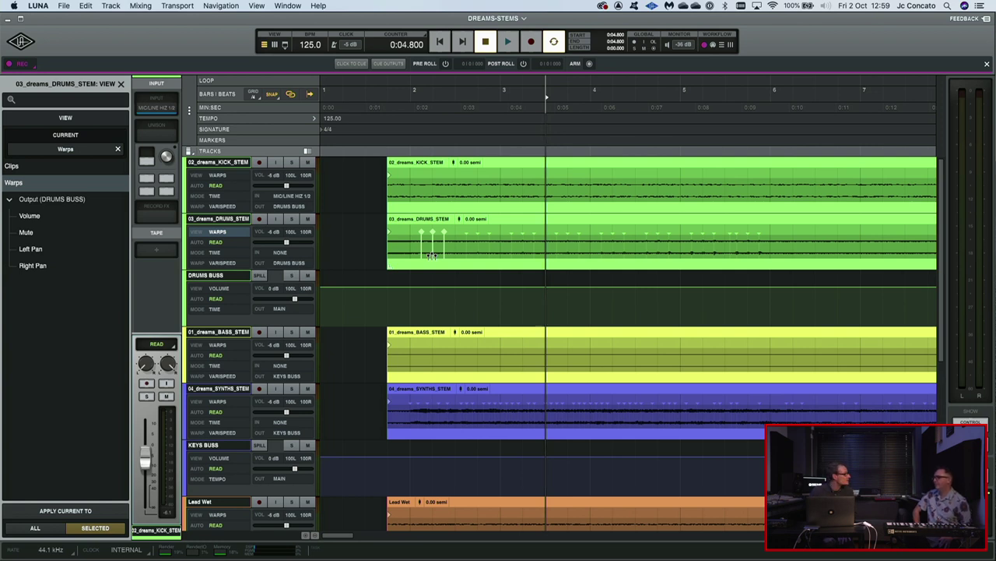
pyautogui.press('super+Tab')
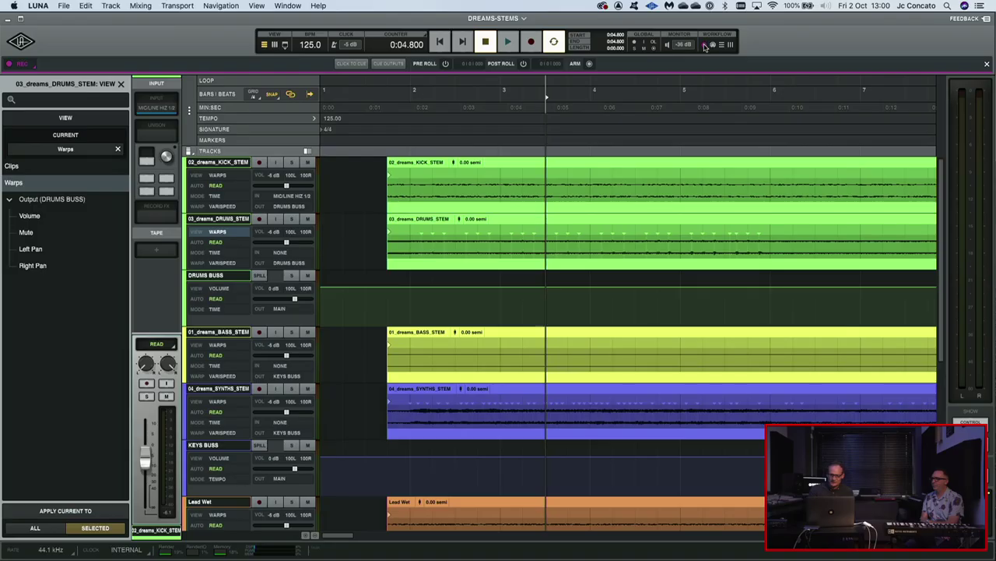
# Switch to the Mix workflow and view, then close, the Mixdown sources panel
pyautogui.click(722, 45)
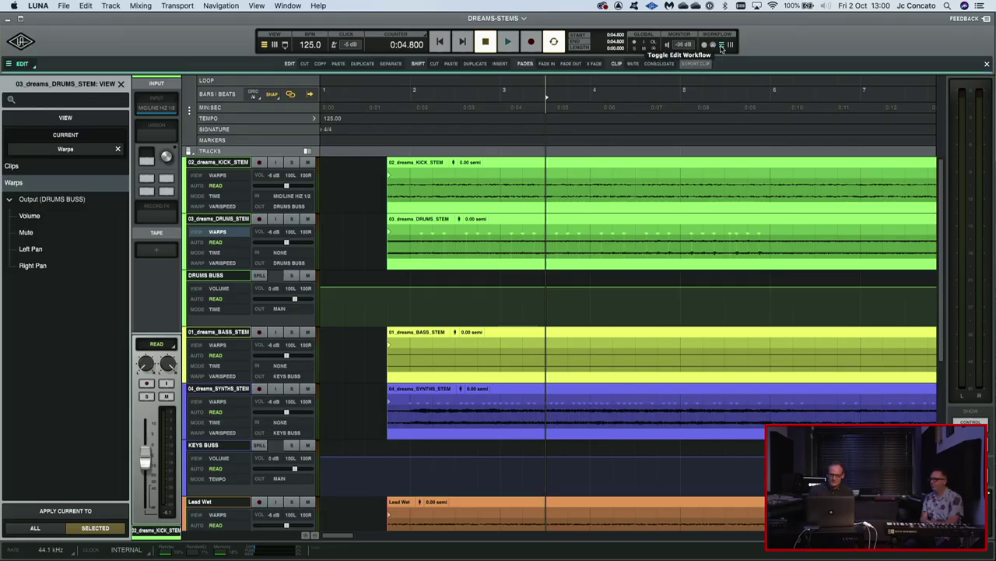
pyautogui.click(730, 46)
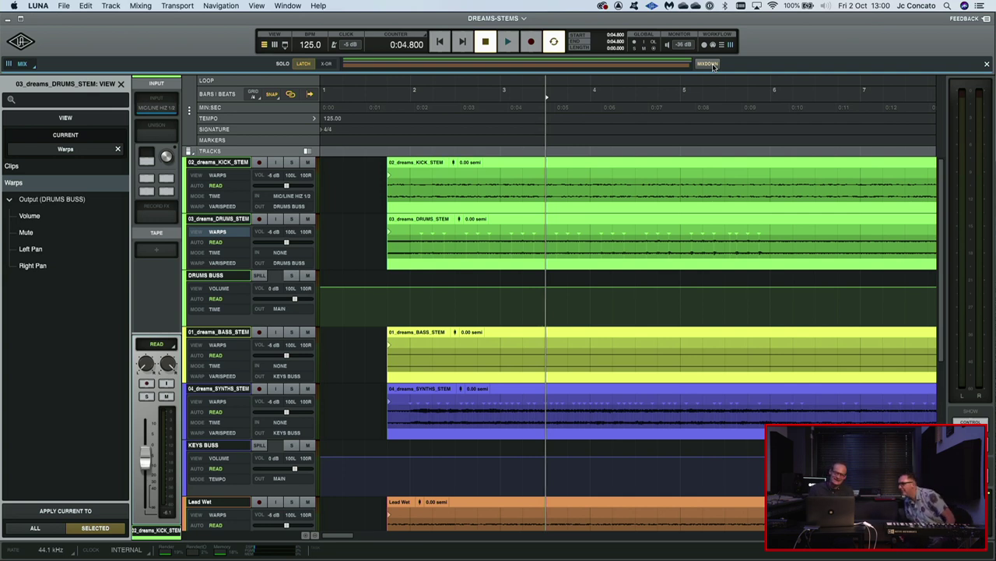
pyautogui.click(707, 64)
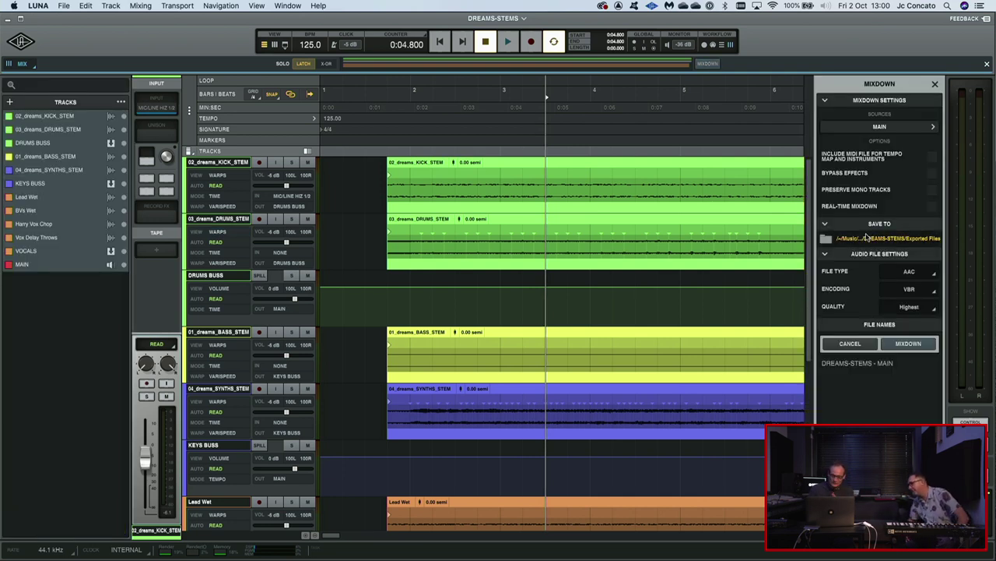
pyautogui.click(895, 127)
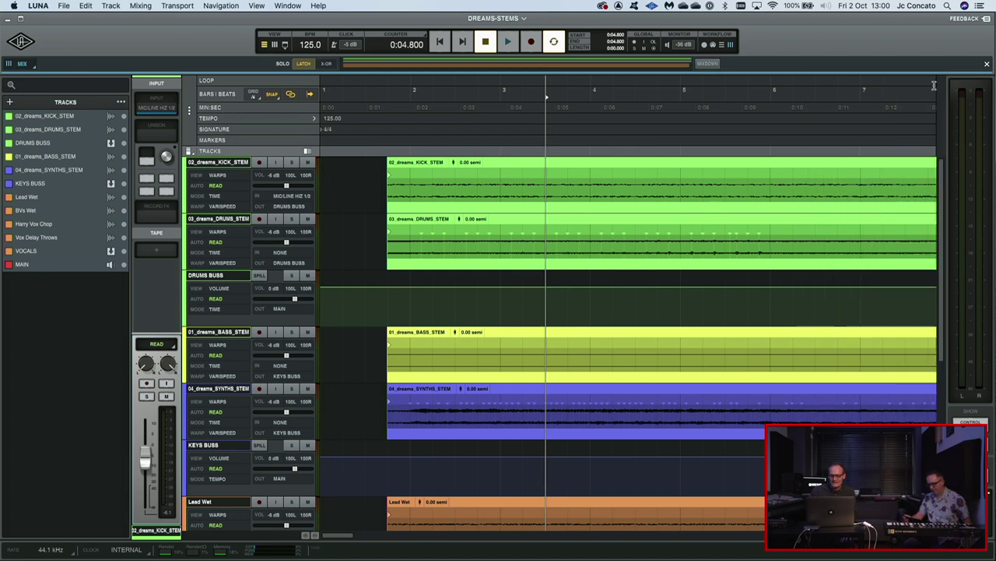
pyautogui.click(880, 136)
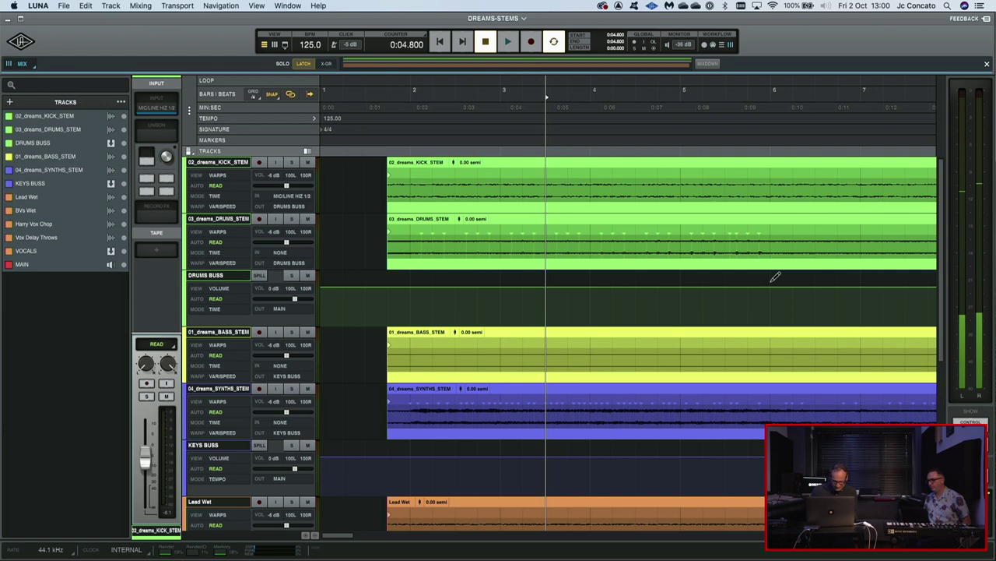
# Shrink all tracks to compact height and zoom out to show the whole song
pyautogui.hotkey('ctrl', 'Down')
pyautogui.hotkey('ctrl', 'Down')
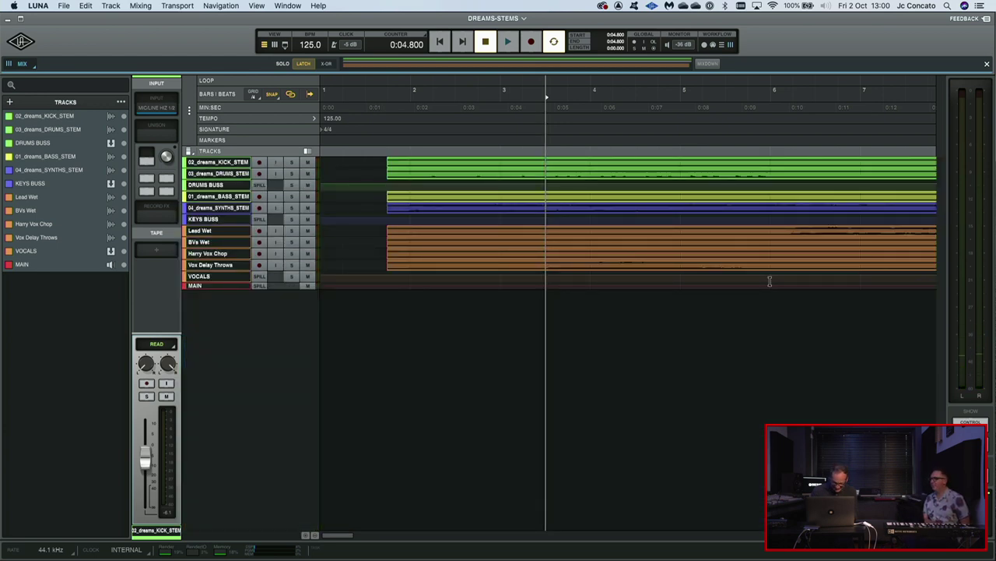
pyautogui.hotkey('ctrl', 'Left')
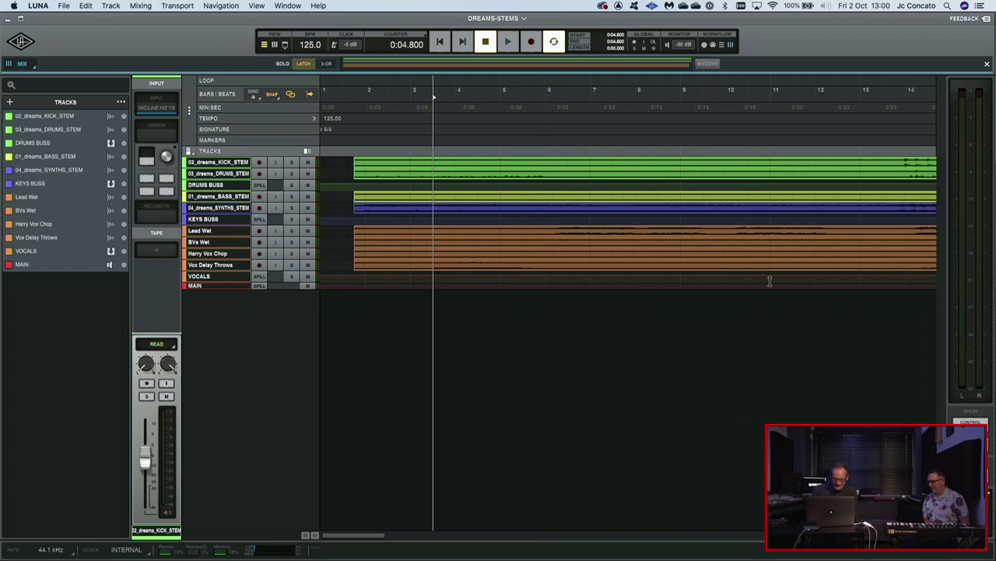
pyautogui.hotkey('ctrl', 'Left')
pyautogui.hotkey('ctrl', 'Left')
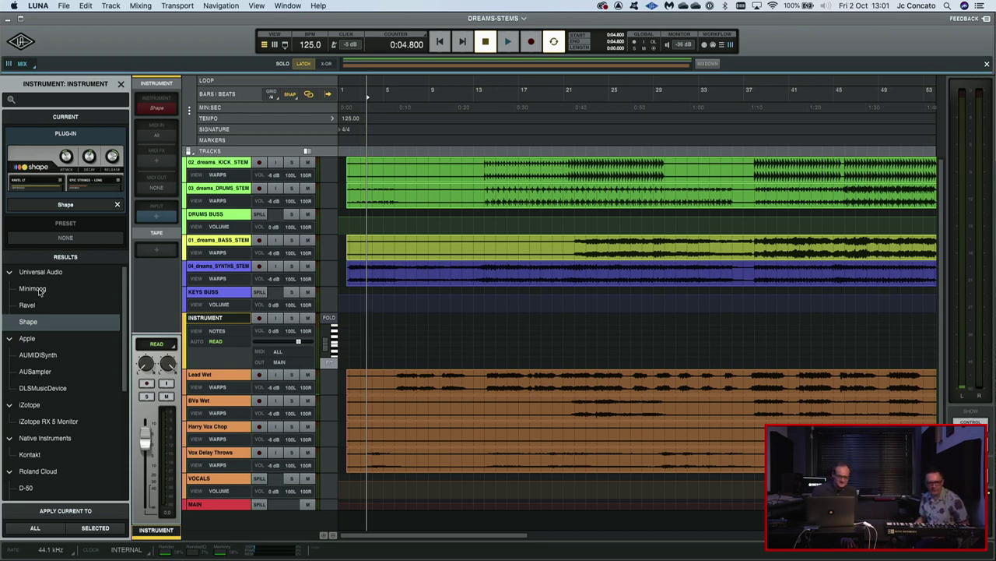
# Load a Minimoog on the INSTRUMENT track with the Bass > Electrobass preset, then close its window
pyautogui.click(38, 289)
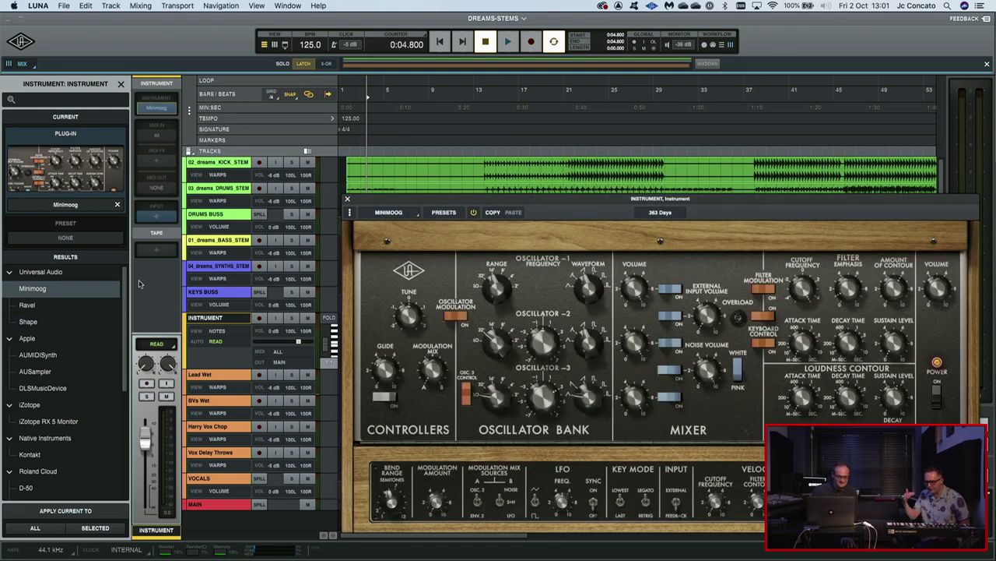
pyautogui.moveTo(446, 198); pyautogui.dragTo(422, 145)
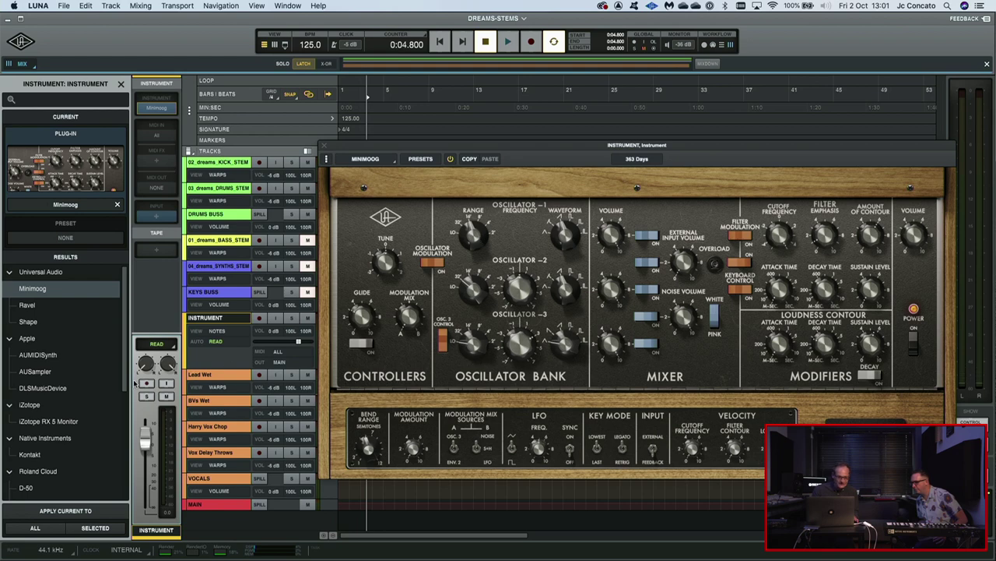
pyautogui.click(422, 160)
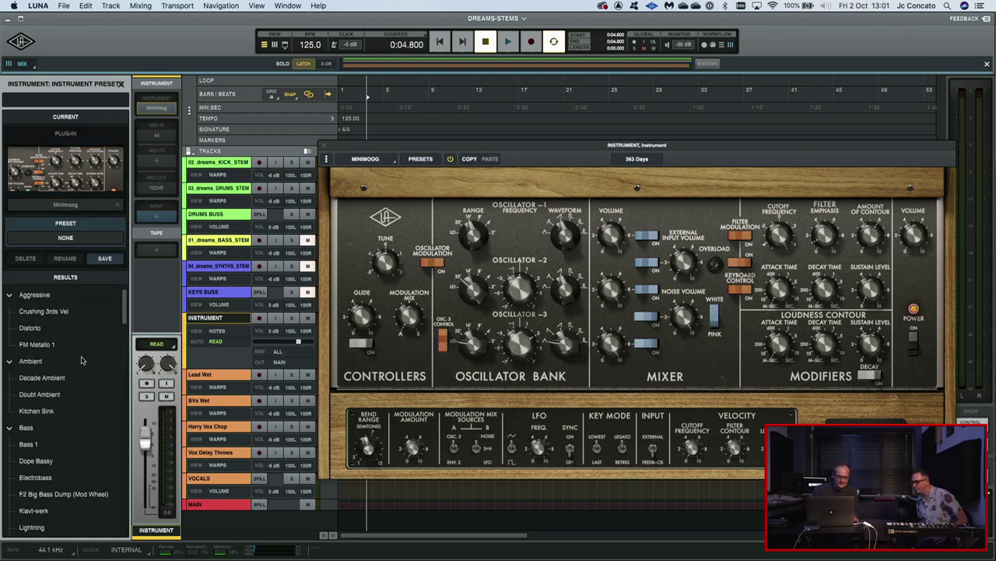
pyautogui.scroll(-4, 44, 425)
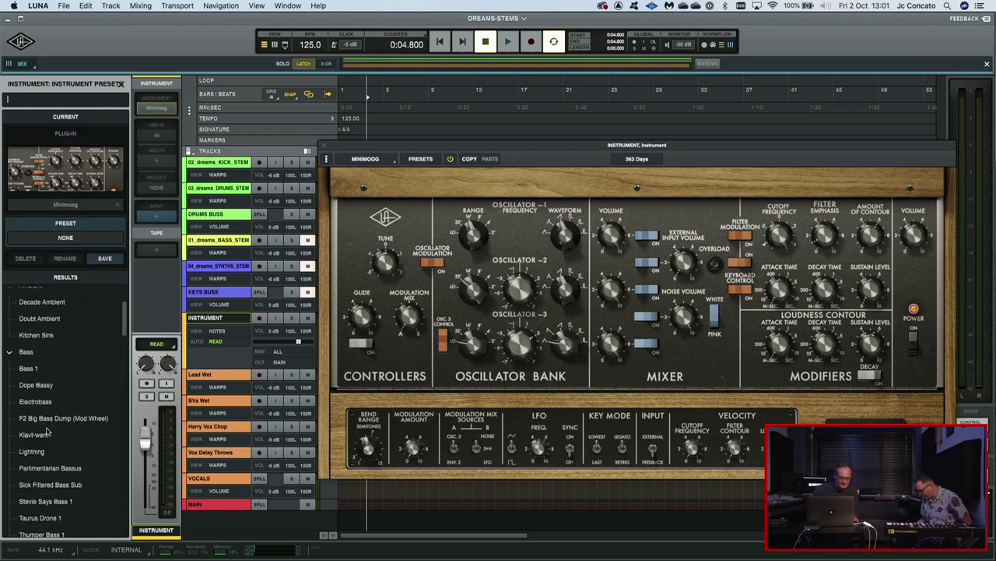
pyautogui.click(36, 402)
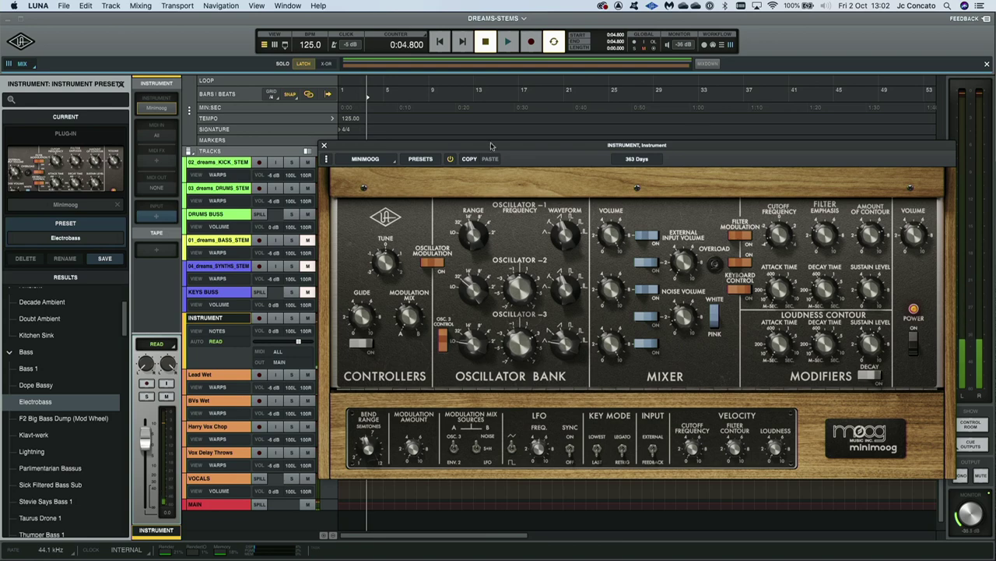
pyautogui.click(324, 147)
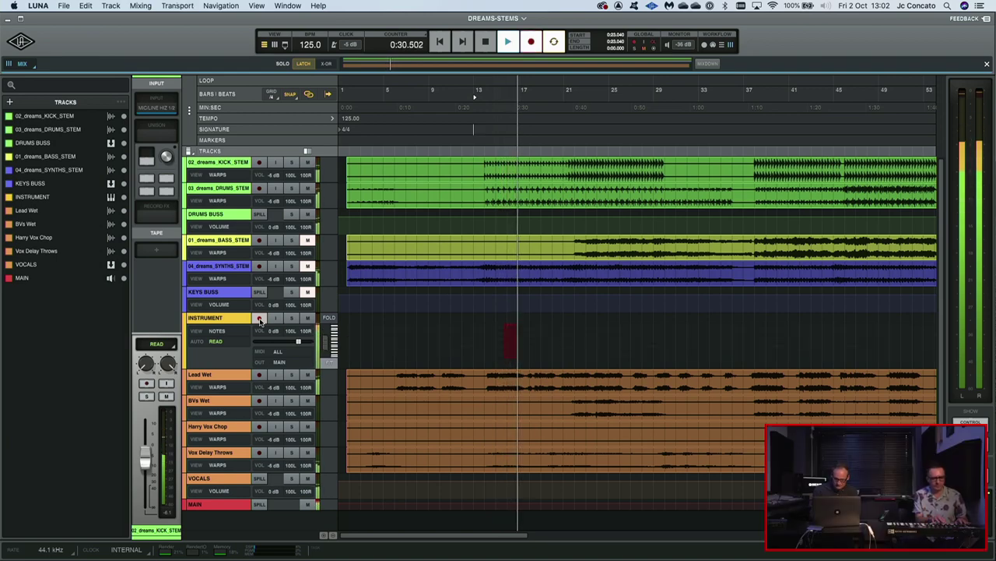
# Bring back the track list and stop recording the Minimoog bass take at bar 13
pyautogui.press('super+equal')
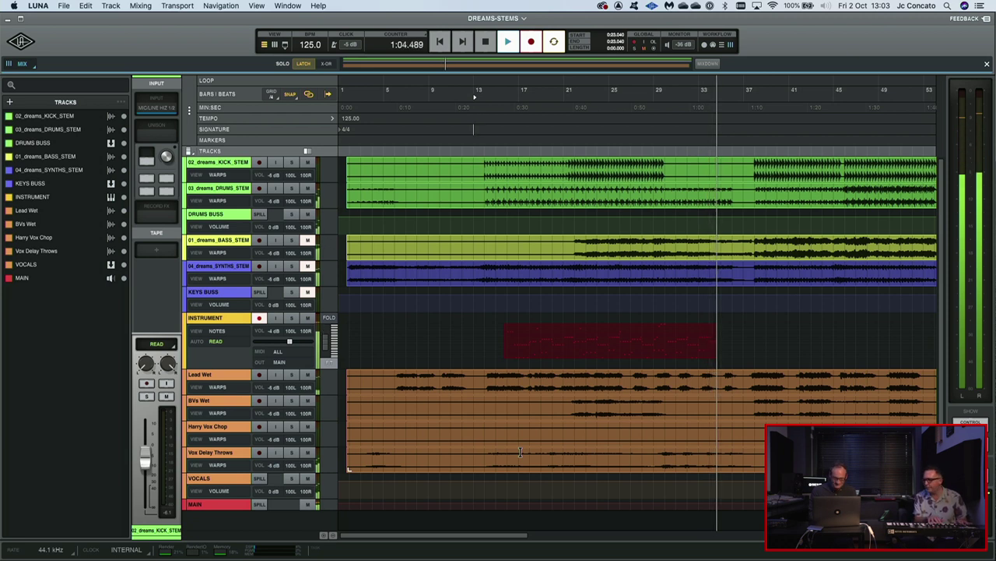
pyautogui.press('space')
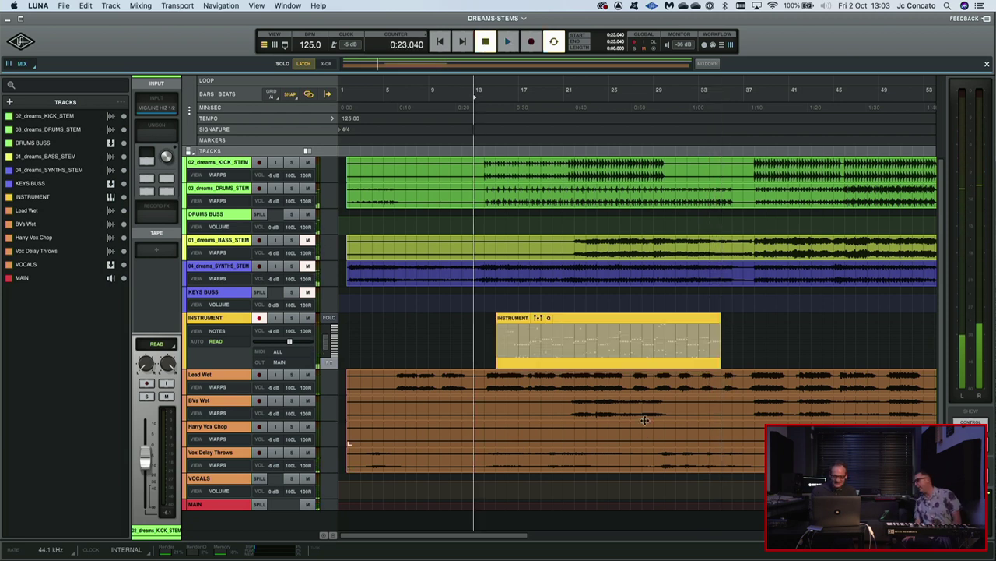
# Open the recorded INSTRUMENT region's MIDI notes in a tall piano-roll editor
pyautogui.click(619, 317)
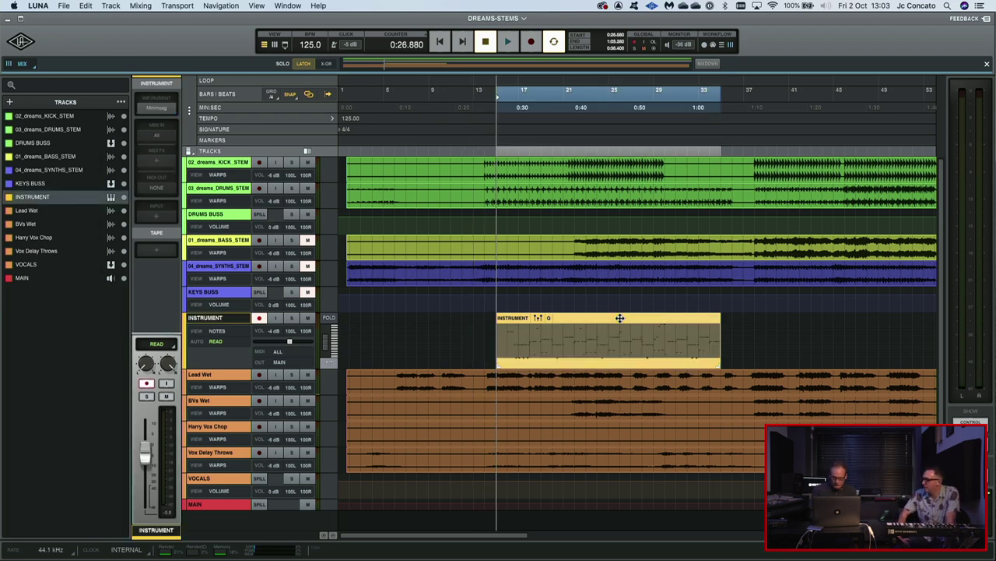
pyautogui.doubleClick(619, 317)
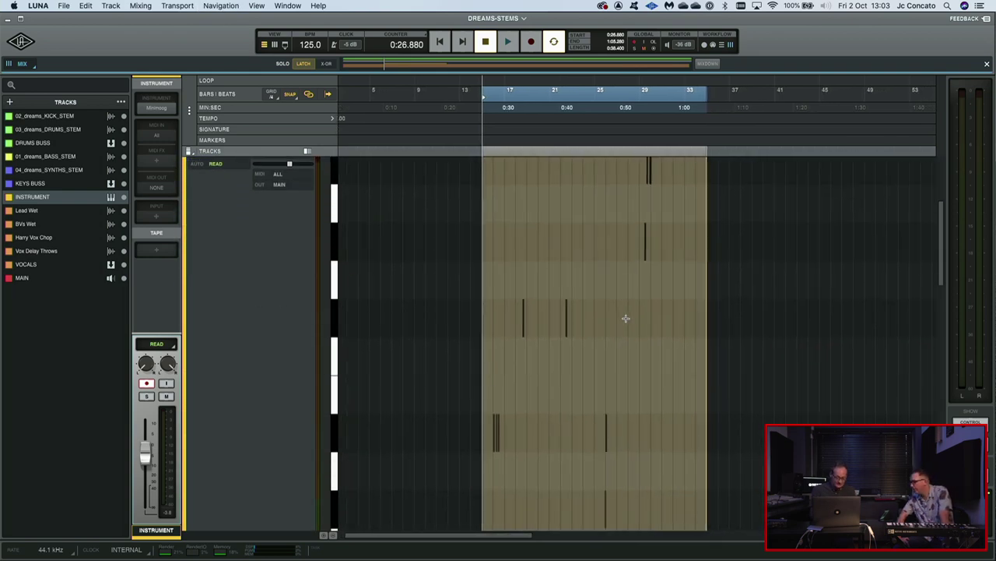
pyautogui.press('super+alt+bracketleft')
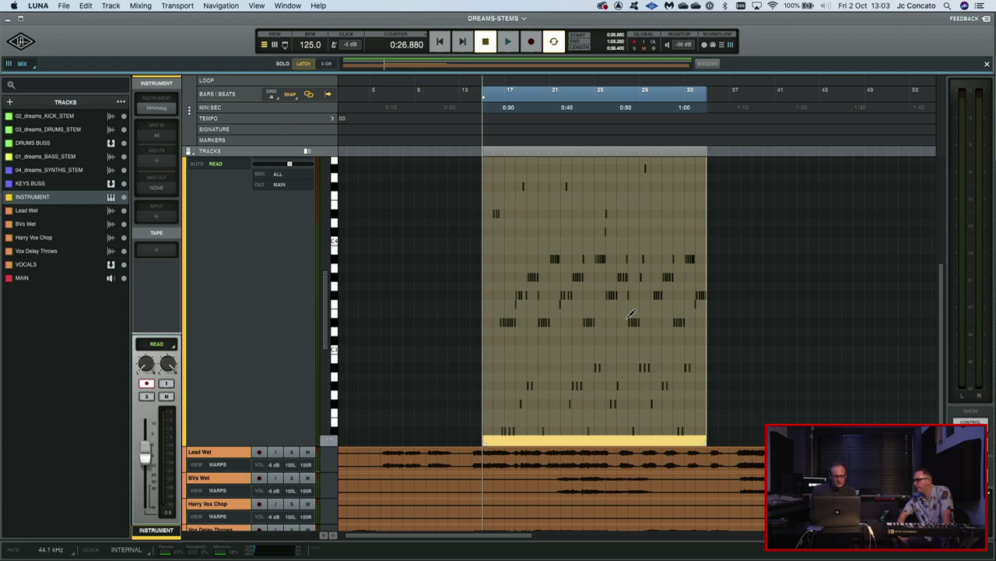
pyautogui.press('super+alt+bracketleft')
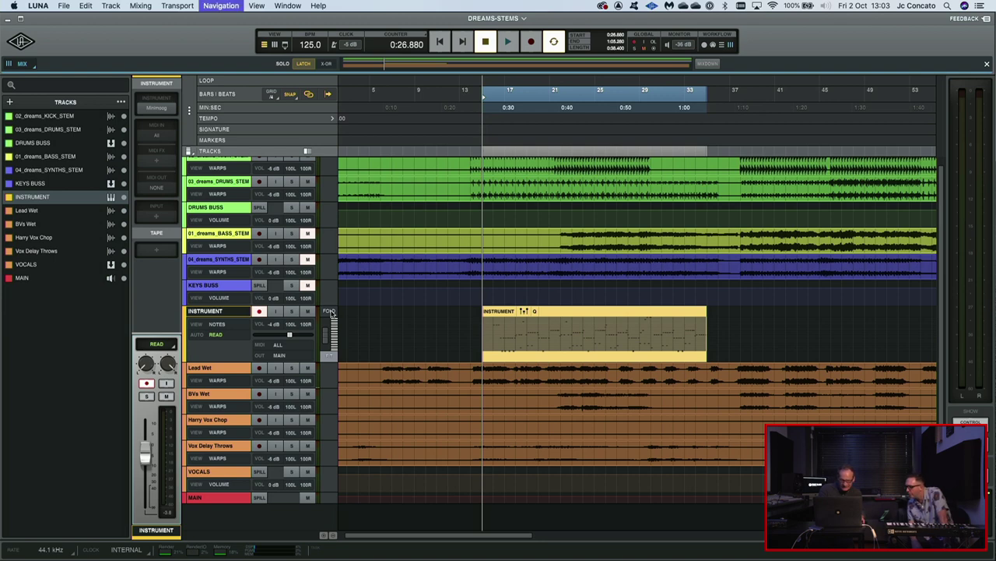
pyautogui.press('super+alt+bracketleft')
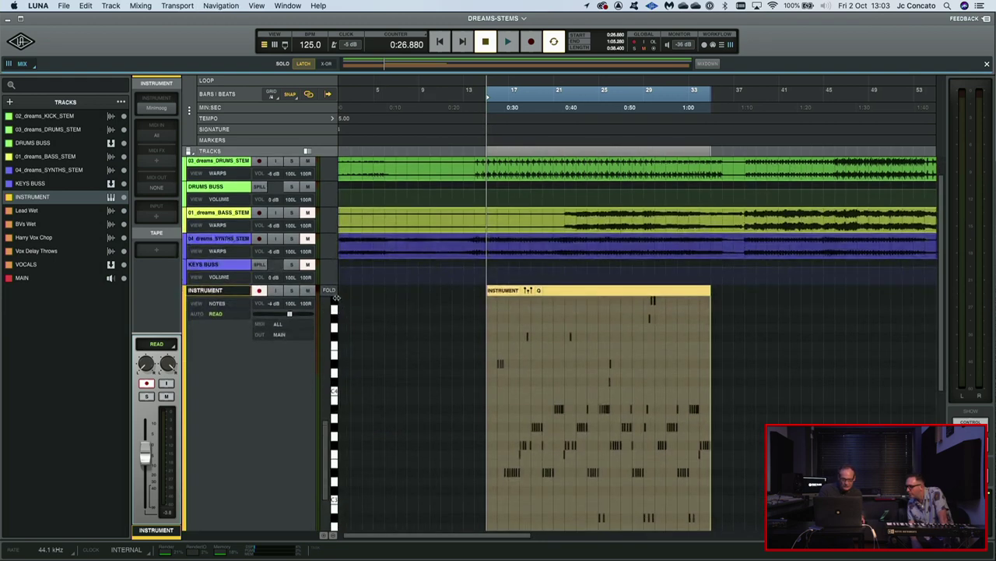
# Toggle FOLD off to restore the full keyboard, then bring up Quantize at 1/16, strength 100
pyautogui.click(331, 291)
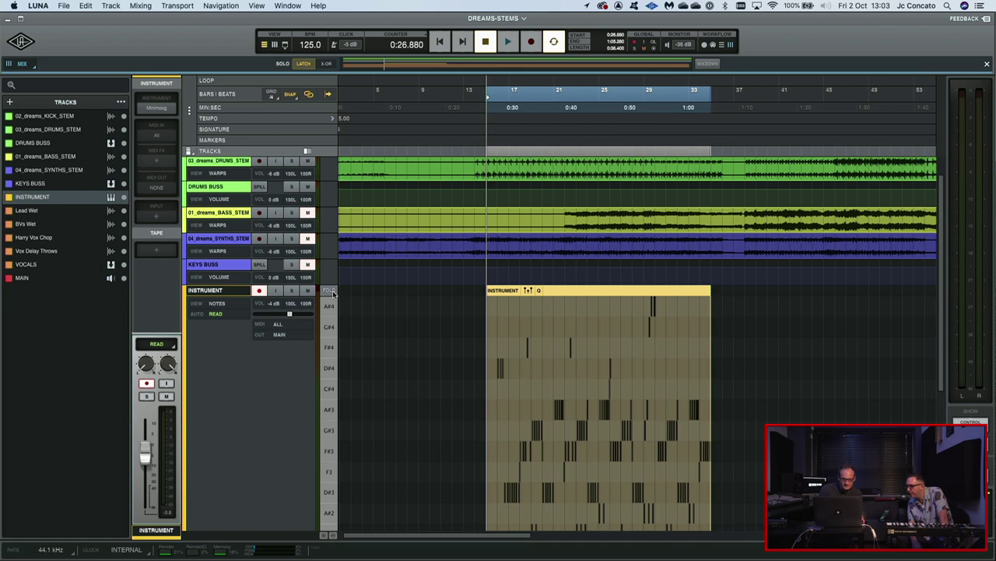
pyautogui.click(330, 291)
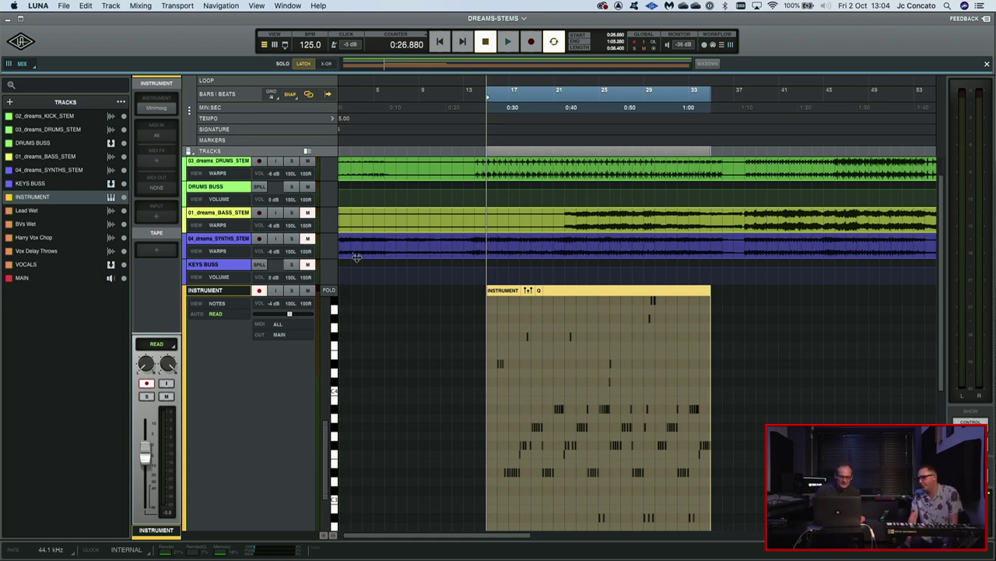
pyautogui.press('q')
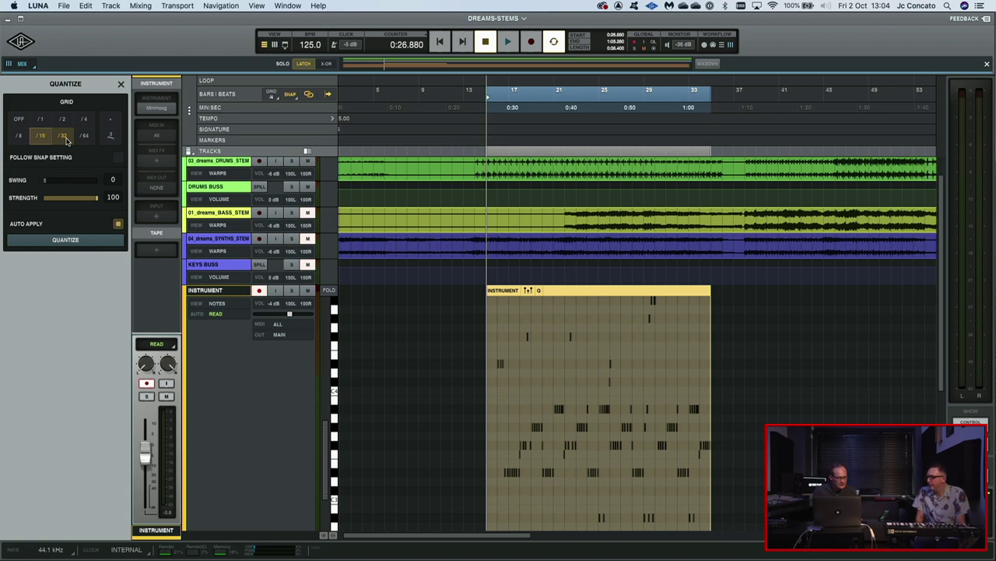
# Raise the 1/16 quantize Swing to 9 and redraw the playback loop over bars 21–33
pyautogui.press('space')
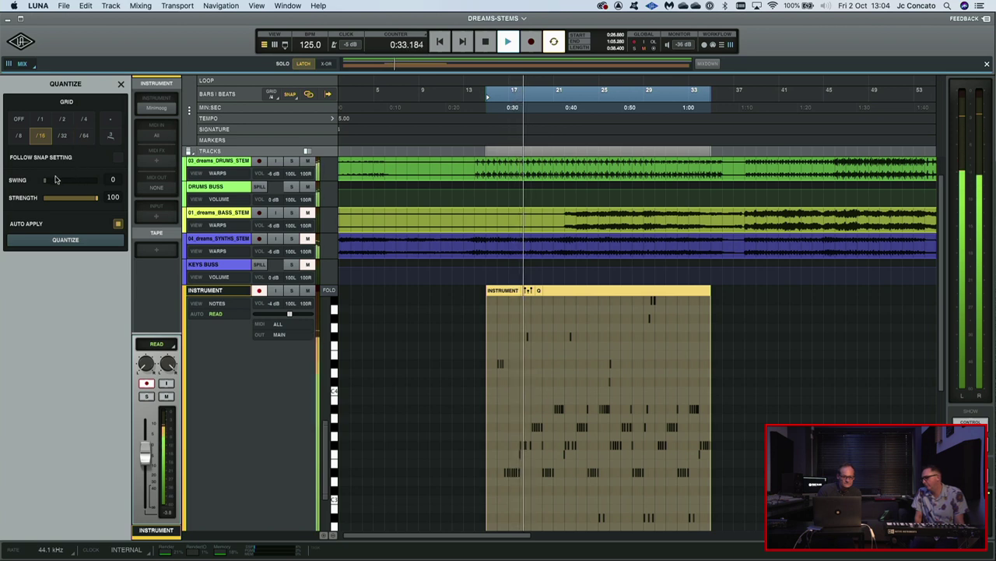
pyautogui.moveTo(44, 180); pyautogui.dragTo(49, 184)
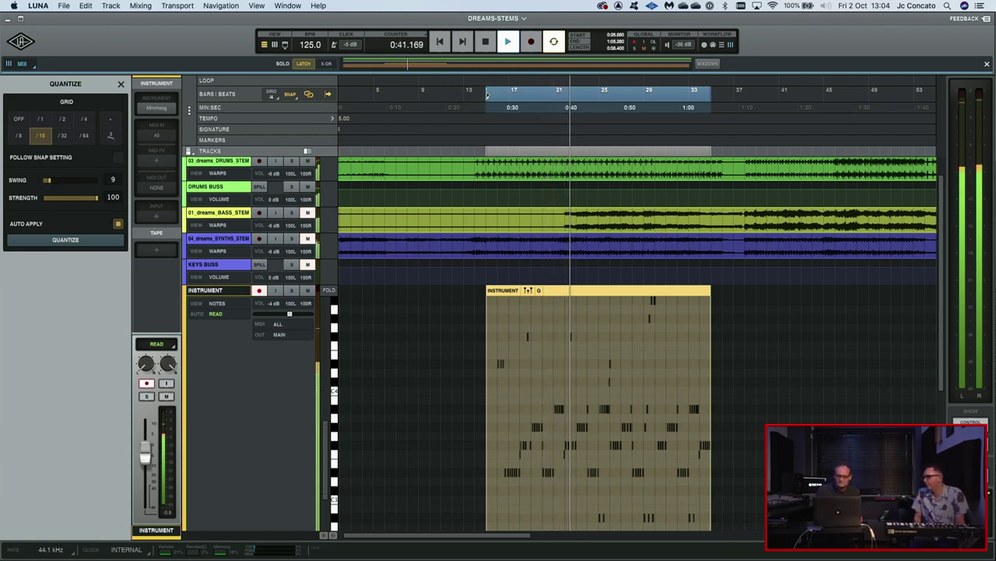
pyautogui.moveTo(488, 92); pyautogui.dragTo(574, 93)
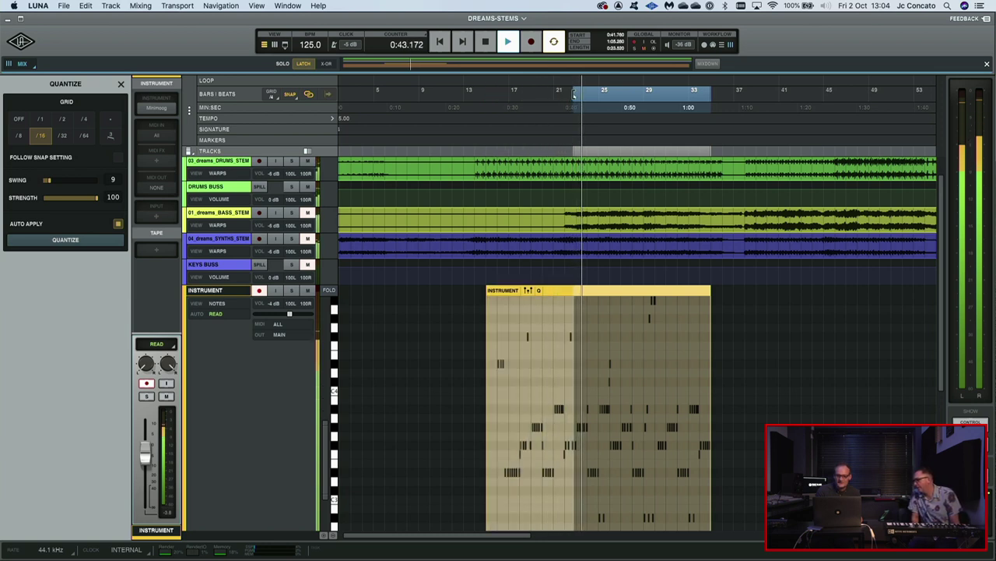
pyautogui.press('space')
pyautogui.press('space')
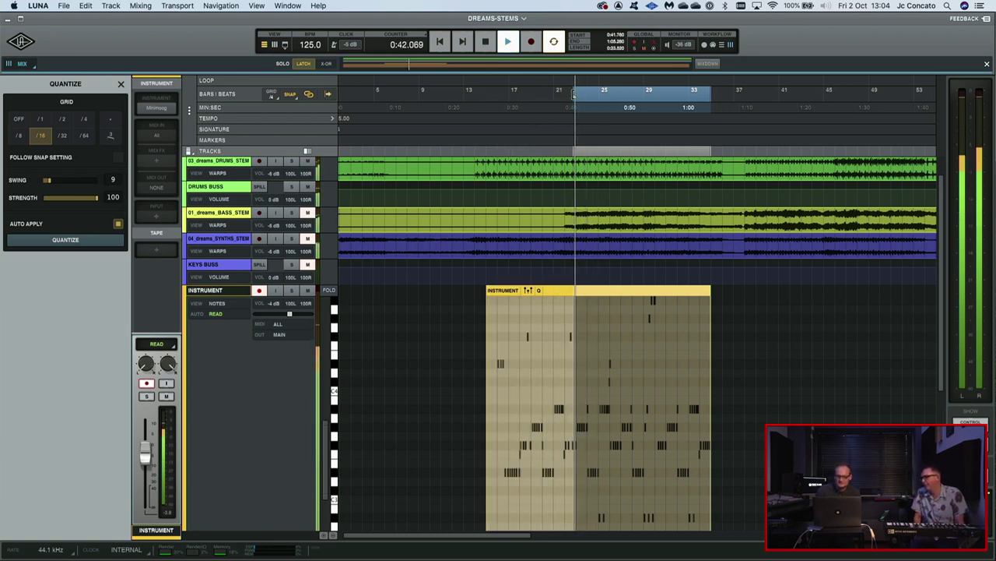
pyautogui.click(566, 93)
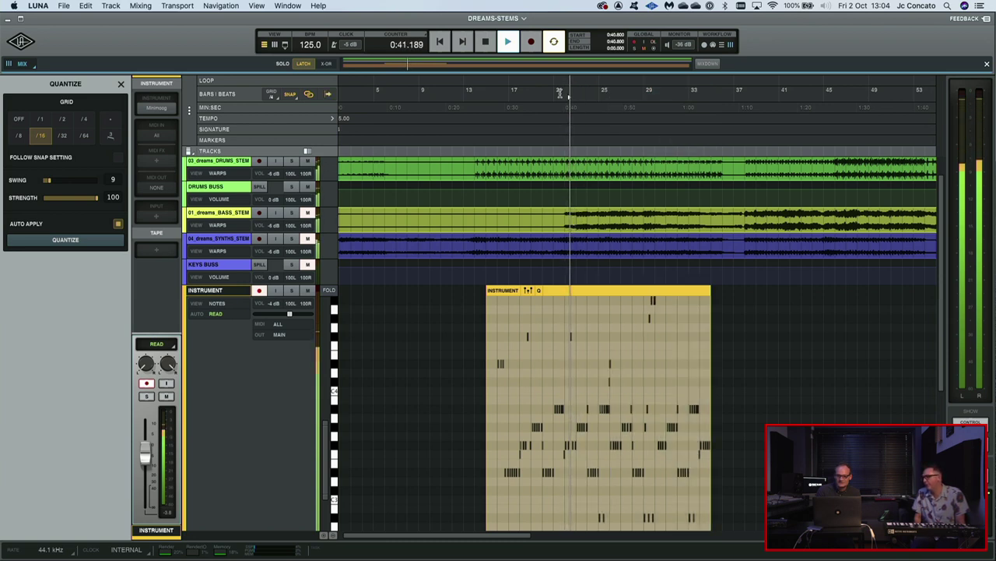
pyautogui.moveTo(558, 95); pyautogui.dragTo(698, 102)
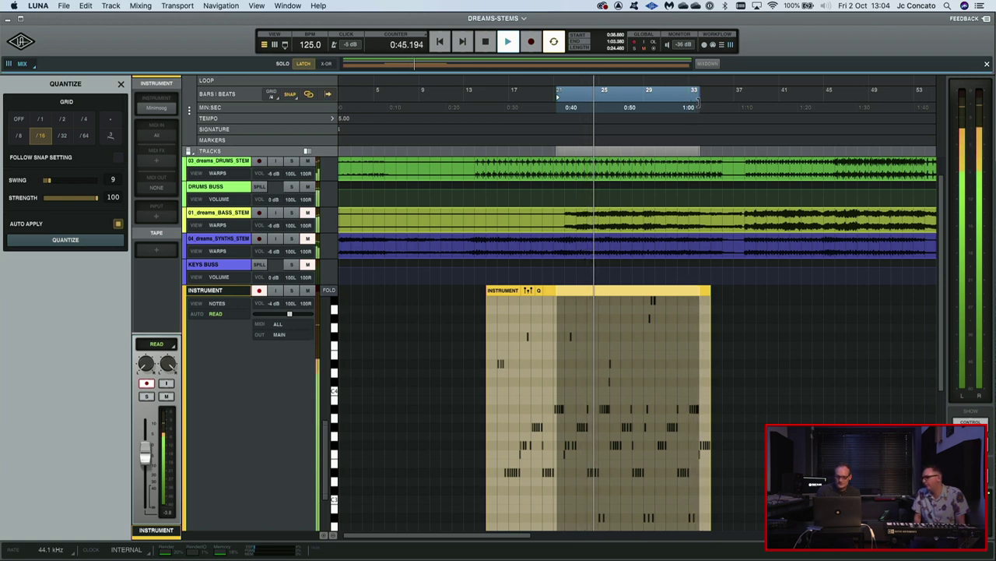
pyautogui.press('space')
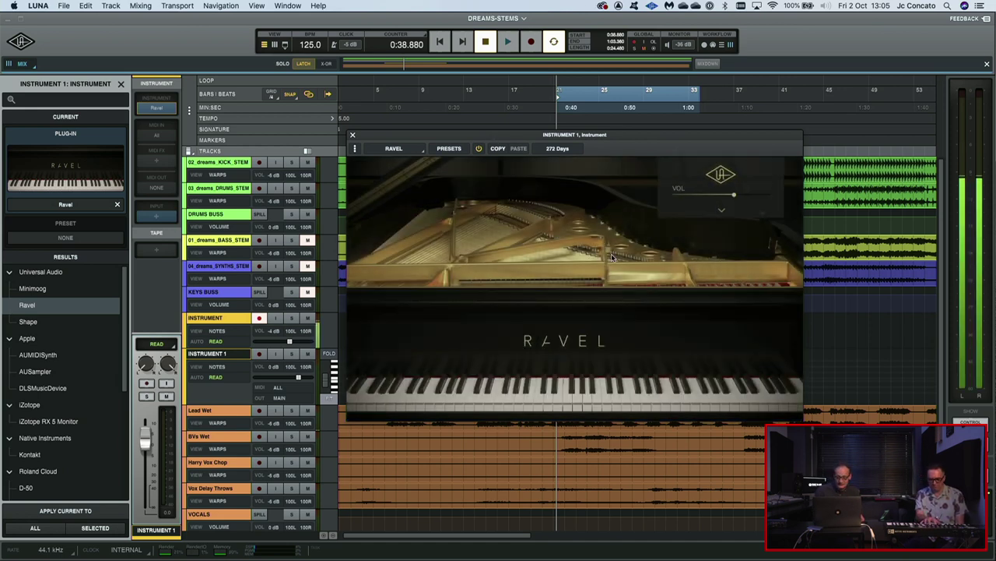
# Expand Ravel's sound controls and open its settings page
pyautogui.click(723, 213)
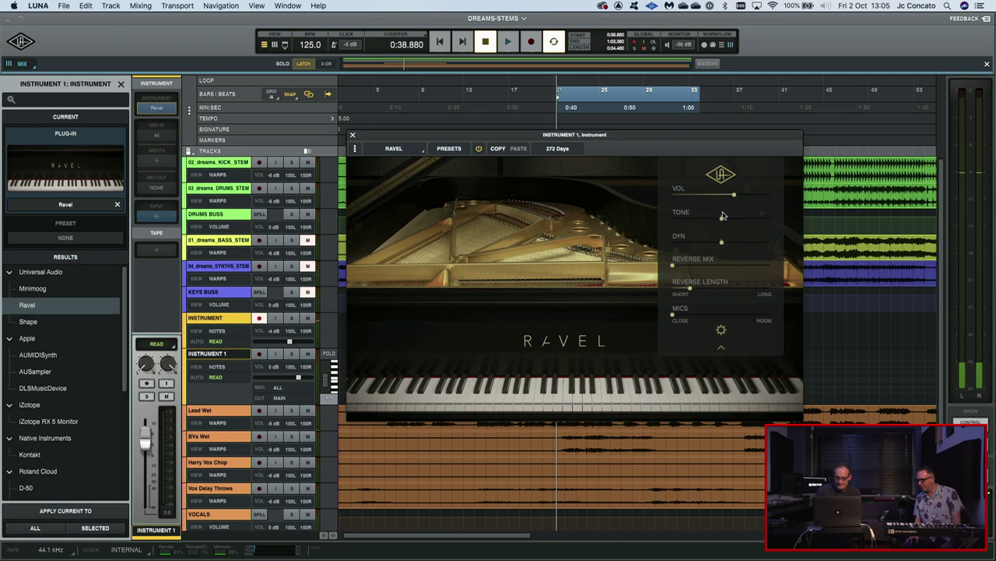
pyautogui.click(721, 332)
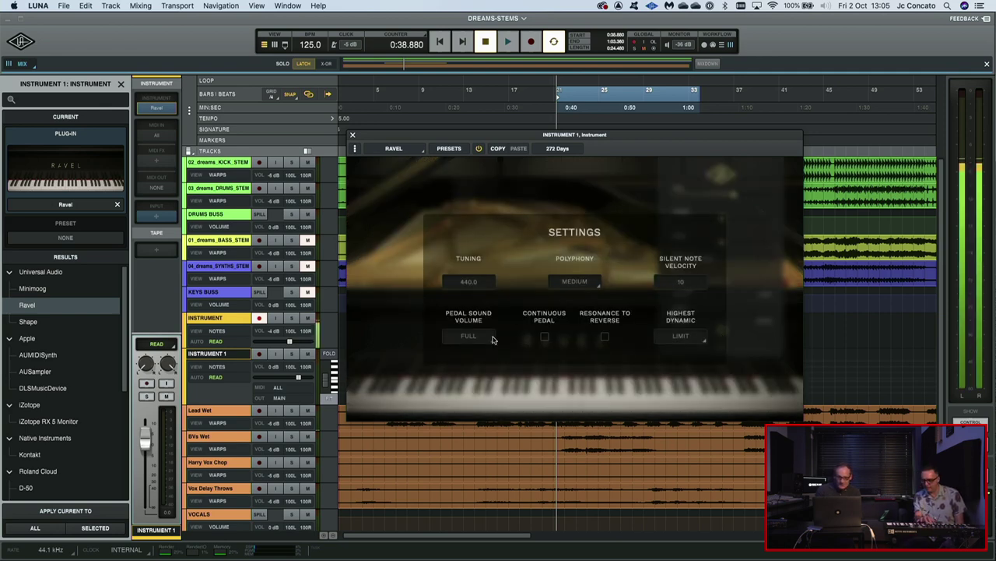
# Set Ravel's Pedal Sound Volume to Medium, close Settings, and blend the MICS slider toward room
pyautogui.click(468, 336)
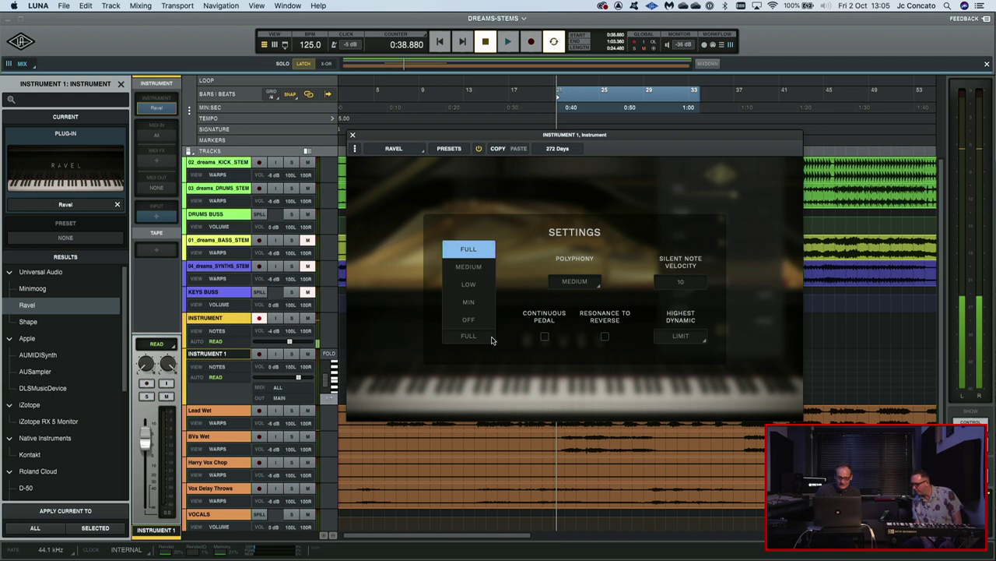
pyautogui.click(472, 271)
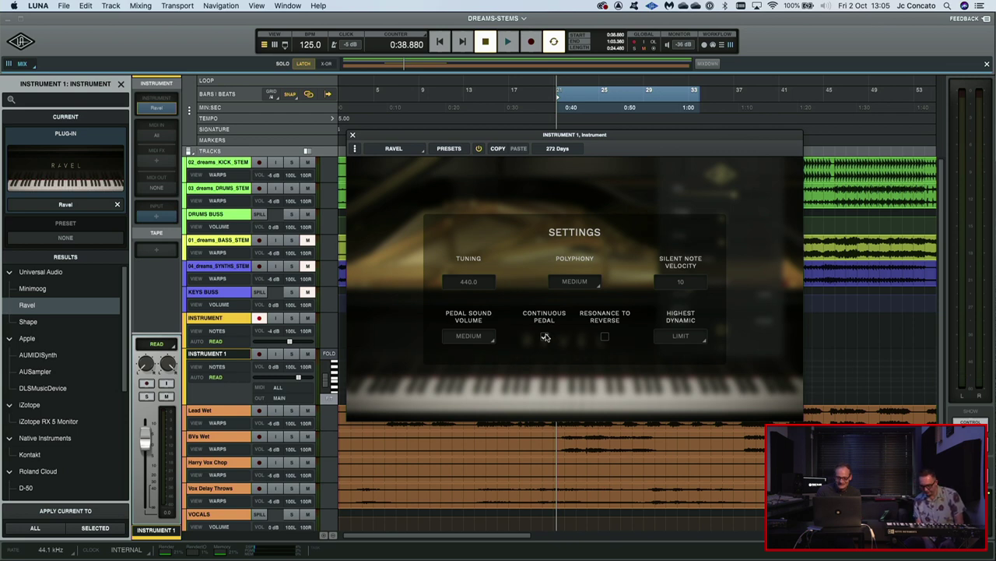
pyautogui.click(548, 232)
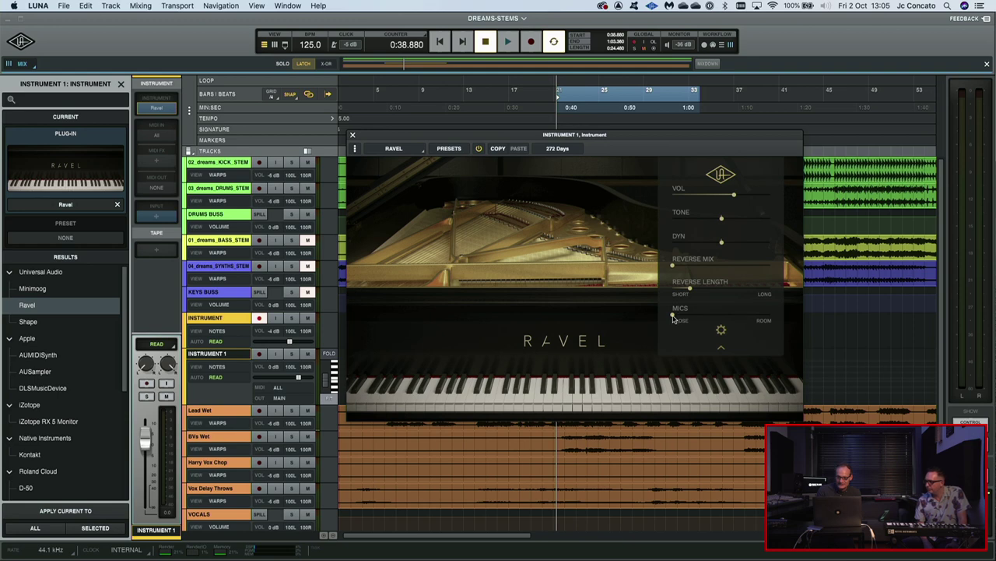
pyautogui.moveTo(674, 315); pyautogui.dragTo(598, 326)
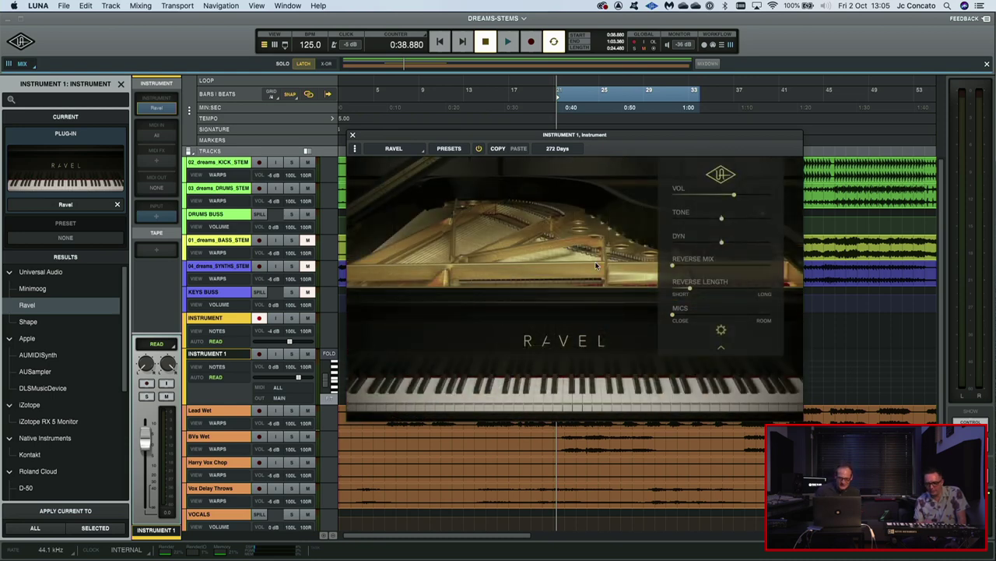
# Record-arm the INSTRUMENT 1 track for the Ravel piano take
pyautogui.click(259, 354)
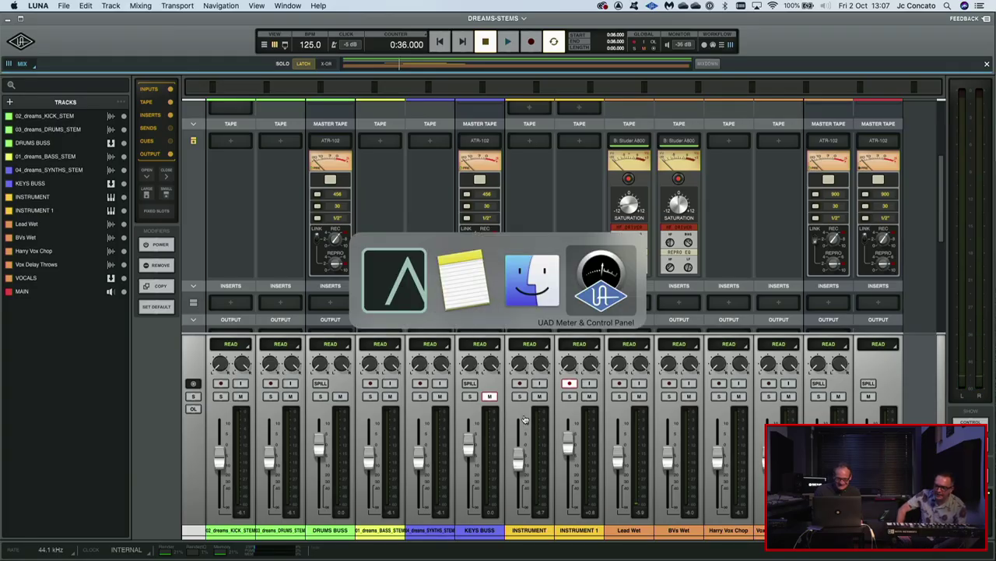
# Return to the timeline and start playback from around bar 21
pyautogui.press('super+equal')
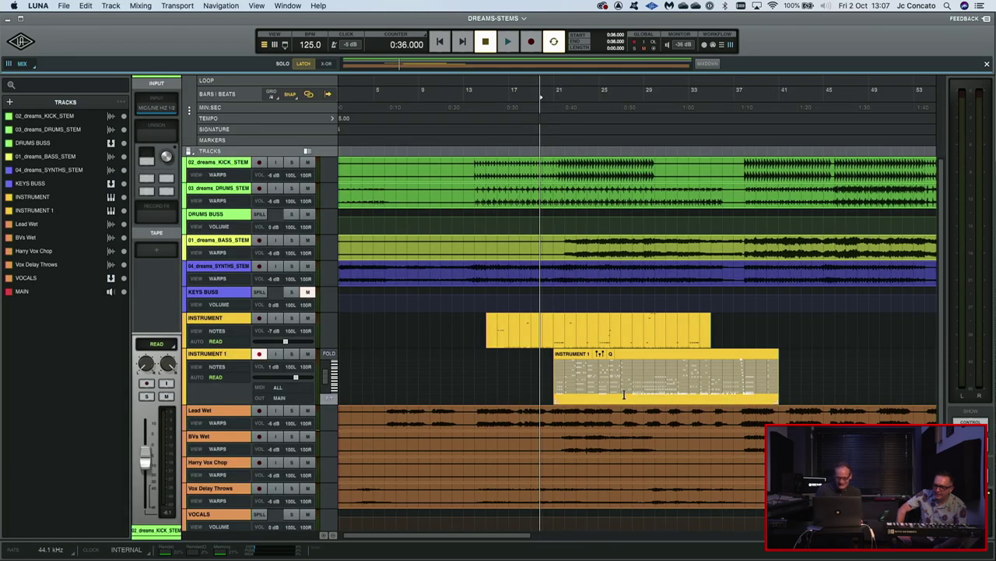
pyautogui.click(551, 111)
pyautogui.press('space')
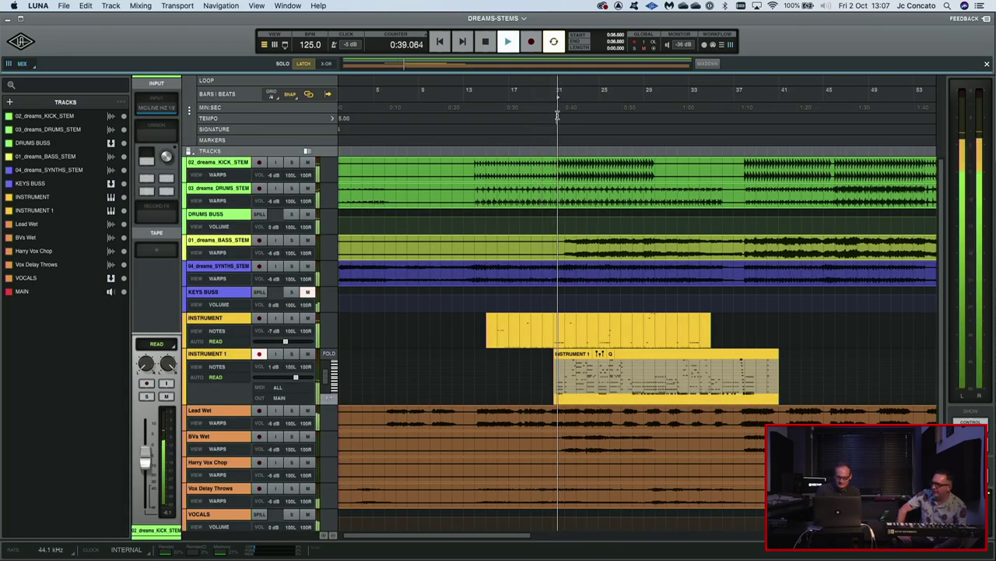
# Quantize the piano region at a partial strength of 52, then stop playback
pyautogui.click(629, 357)
pyautogui.press('q')
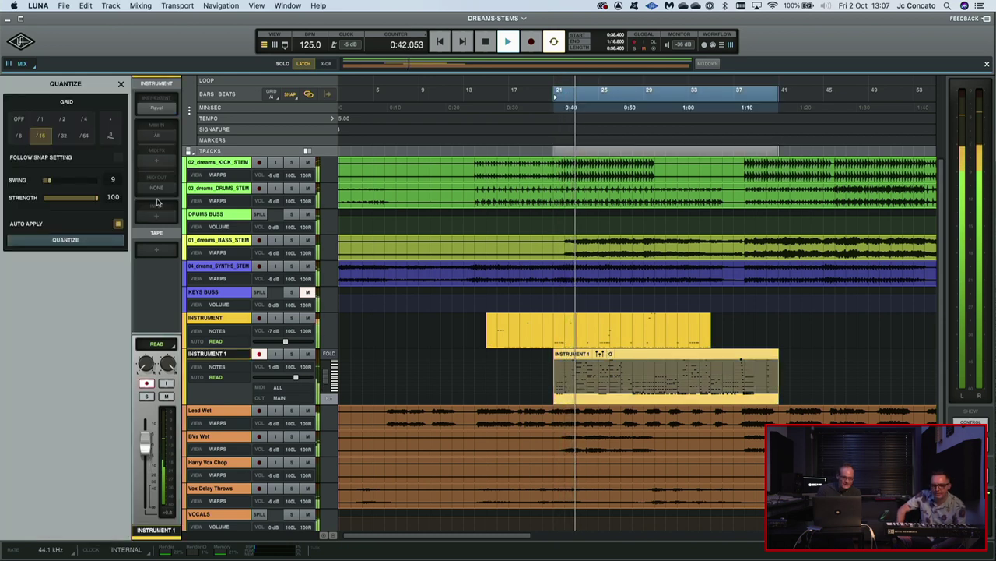
pyautogui.moveTo(97, 198); pyautogui.dragTo(74, 199)
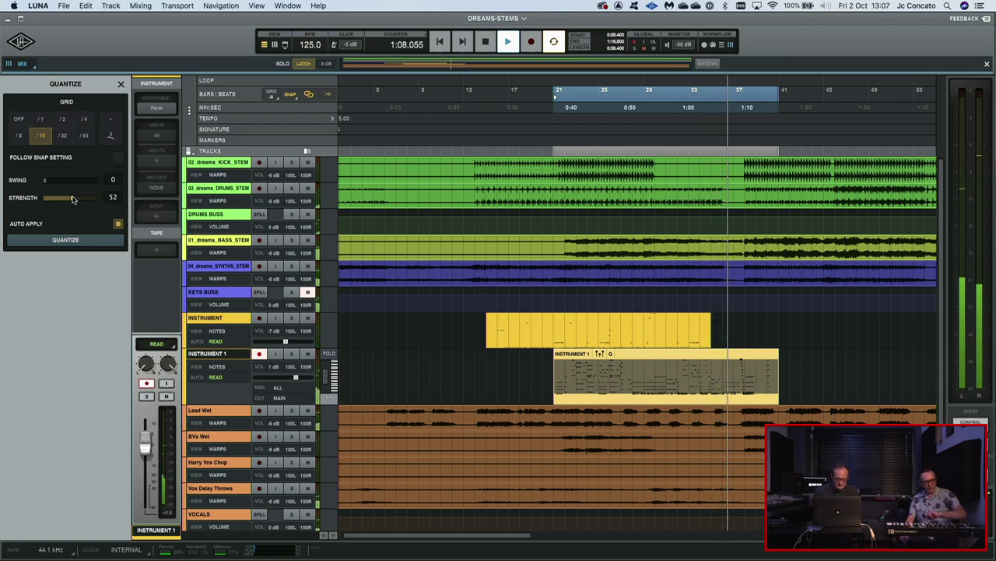
pyautogui.press('space')
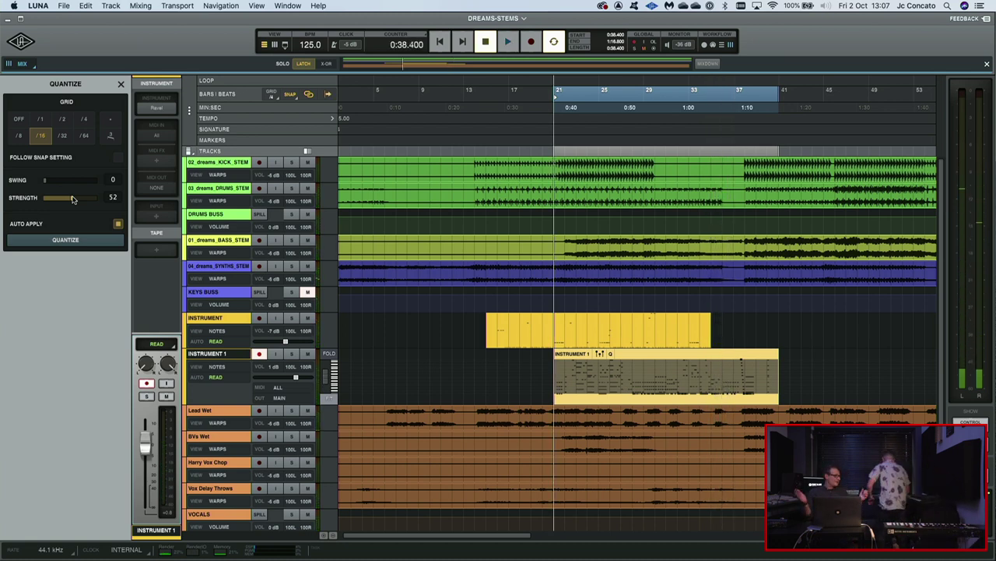